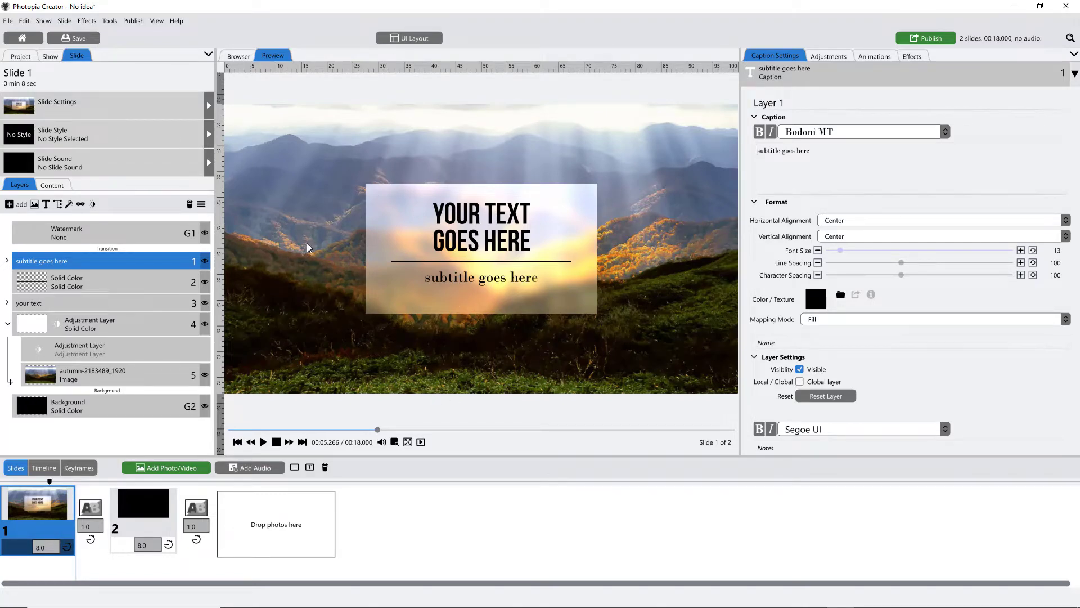
Add the cascade-clouds-cool-wallpaper-210186 image from the Landscapes folder to the show as slide 3 and open that slide
click(239, 57)
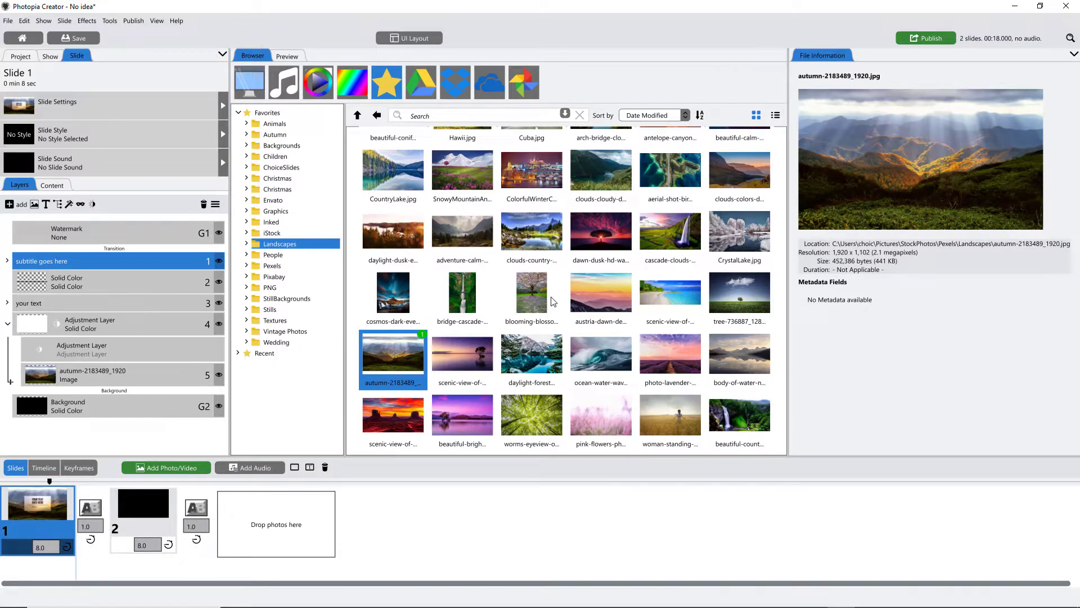
drag(680, 247, 289, 525)
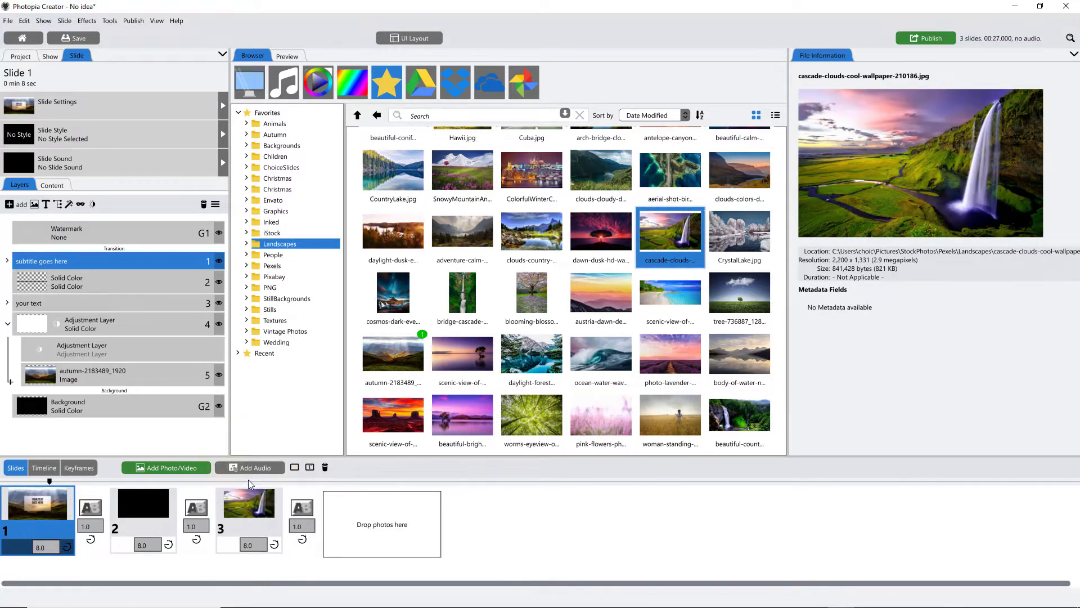
click(248, 481)
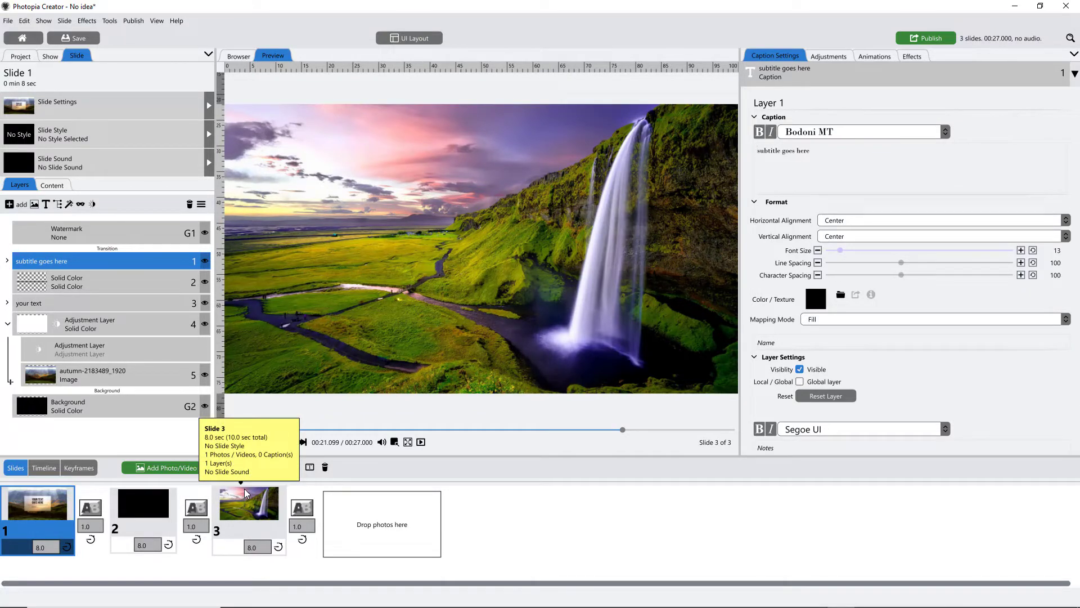
click(250, 504)
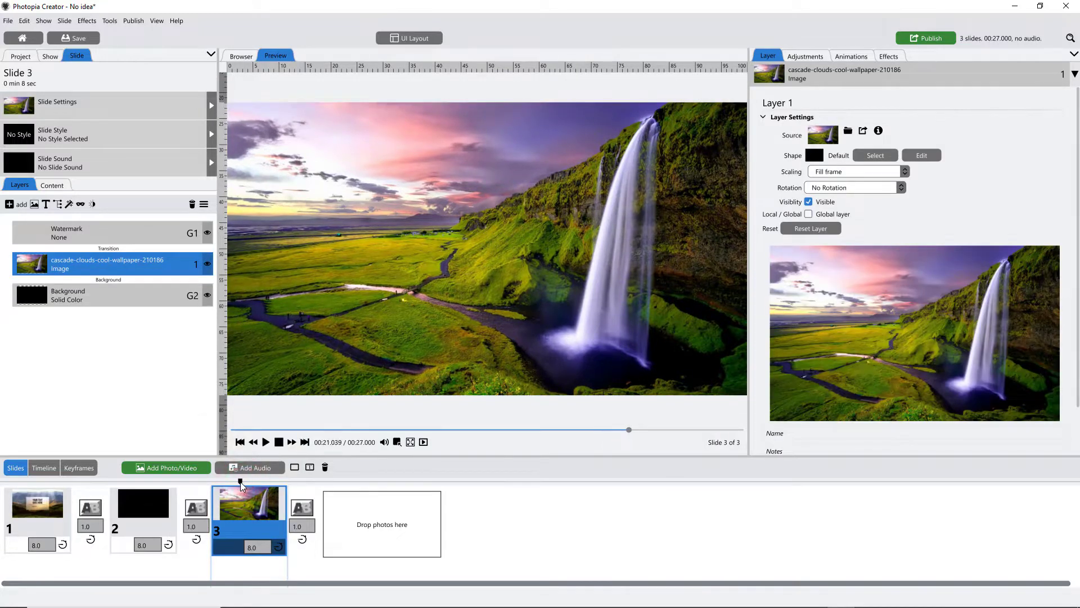
Preview slide 1's blurred text box design and return the preview to slide 3
click(34, 482)
drag(34, 482, 53, 483)
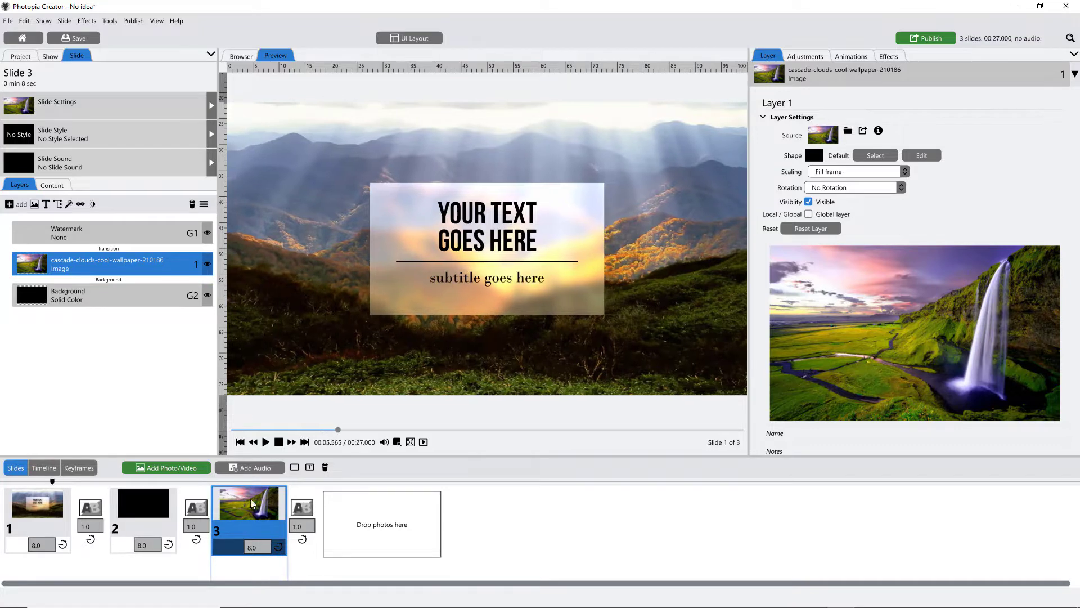
mouse_move(258, 497)
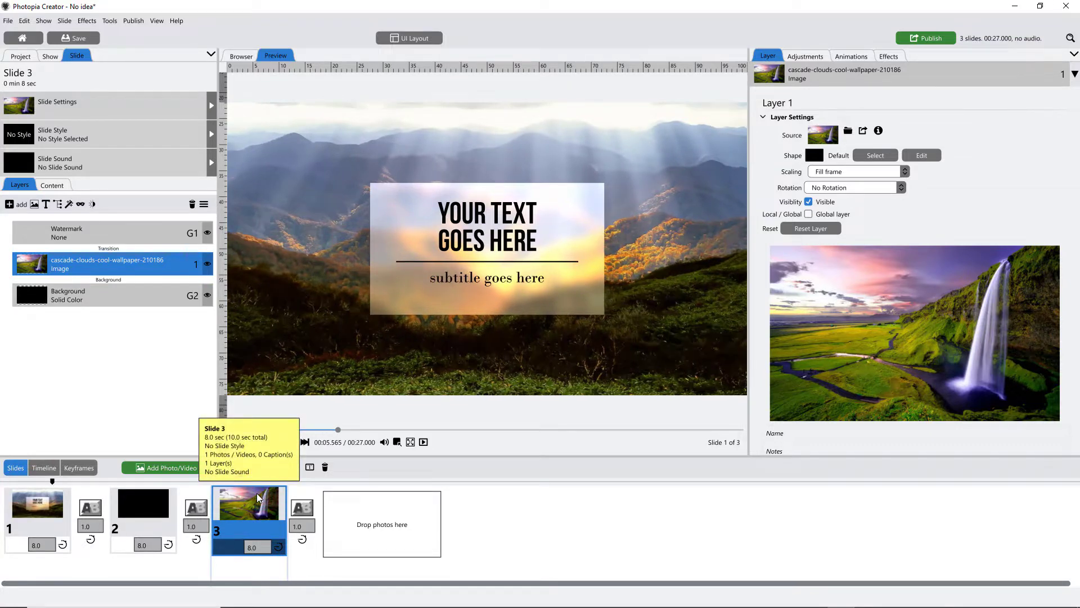
click(258, 497)
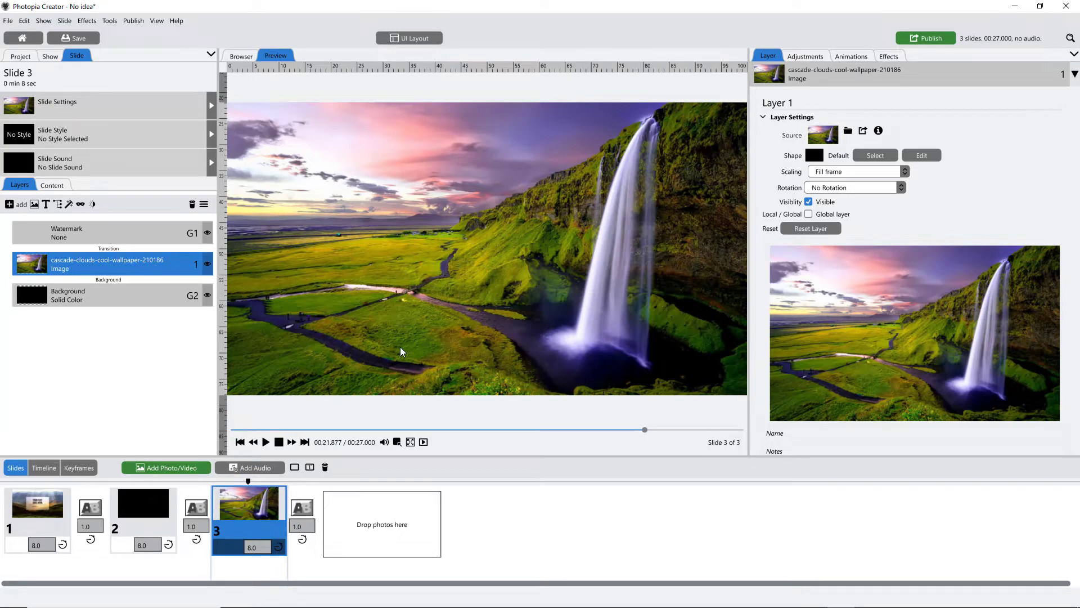
Shift the waterfall image layer slightly within the frame and enlarge it to 115% zoom
click(175, 261)
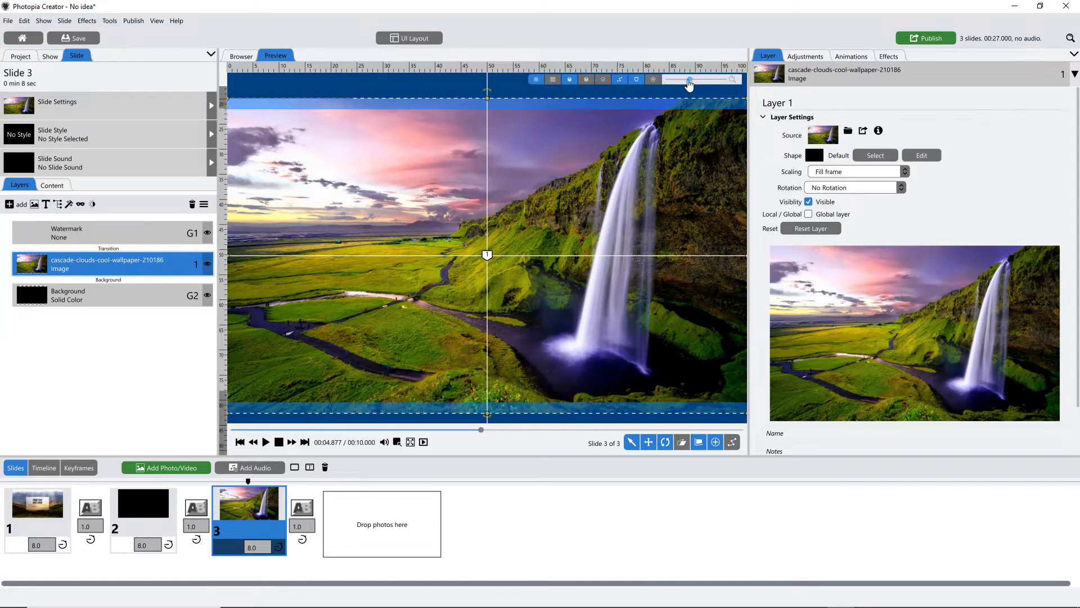
drag(689, 80, 685, 79)
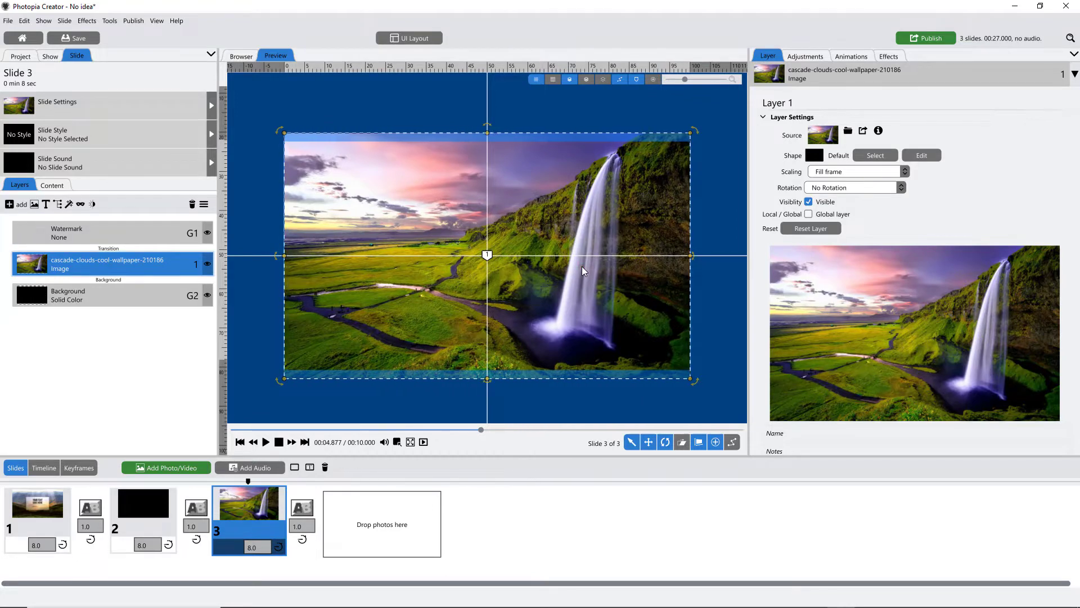
drag(582, 266, 597, 267)
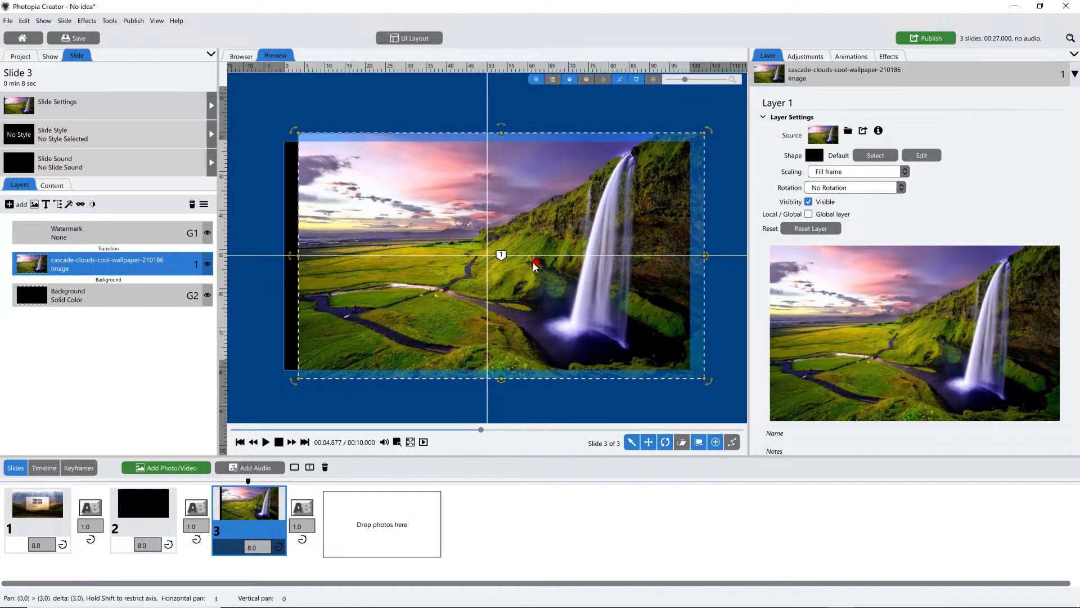
scroll(525, 276, up, 3)
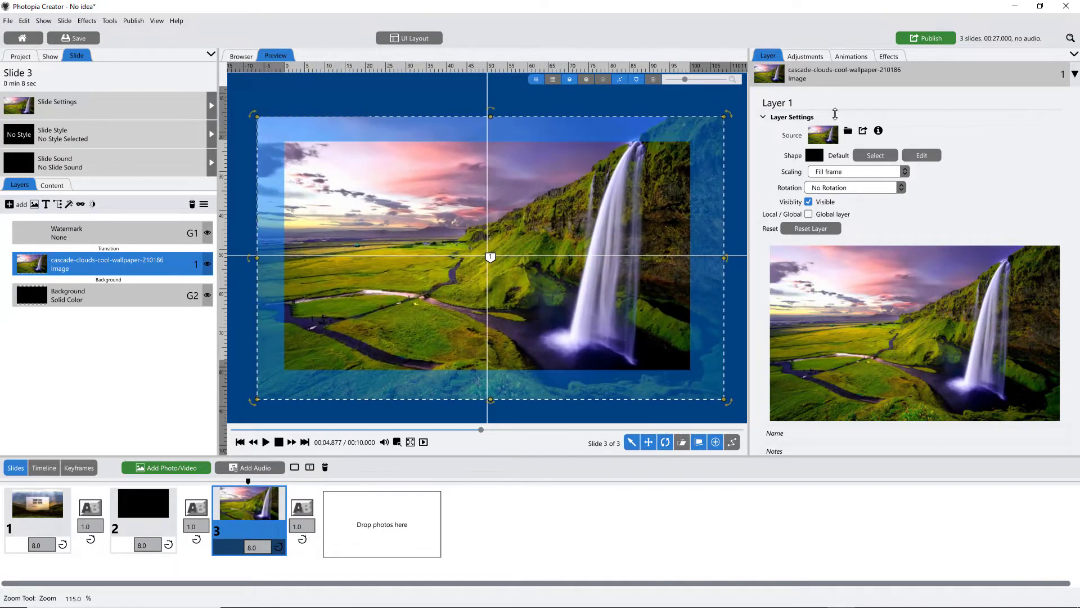
Set the waterfall layer's Keyframe 1 to horizontal position -4 and vertical position 0
click(851, 56)
click(757, 115)
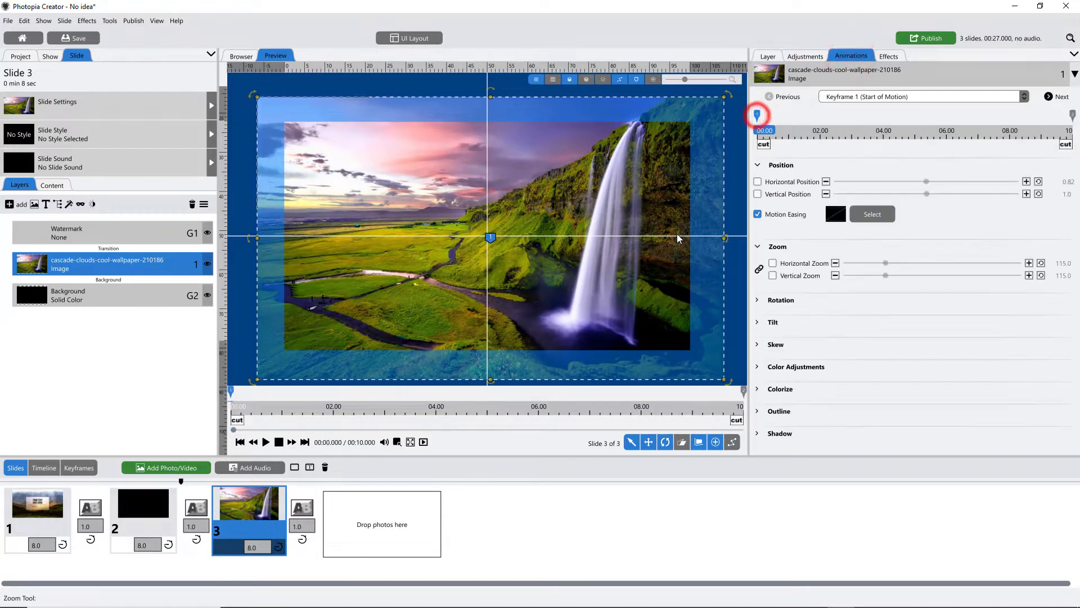
drag(677, 234, 646, 244)
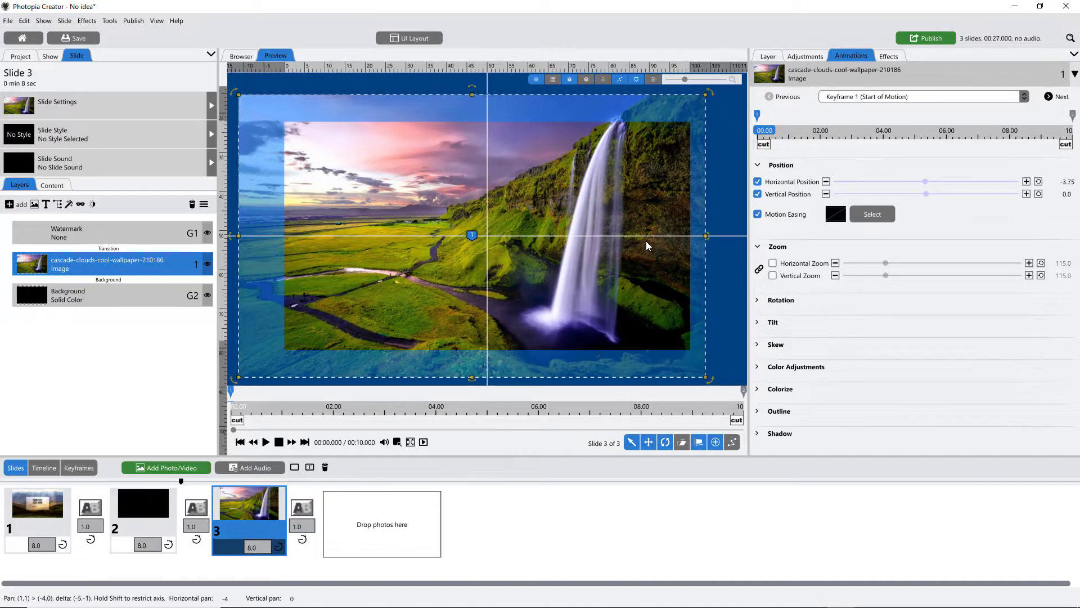
double_click(1065, 181)
text(-4)
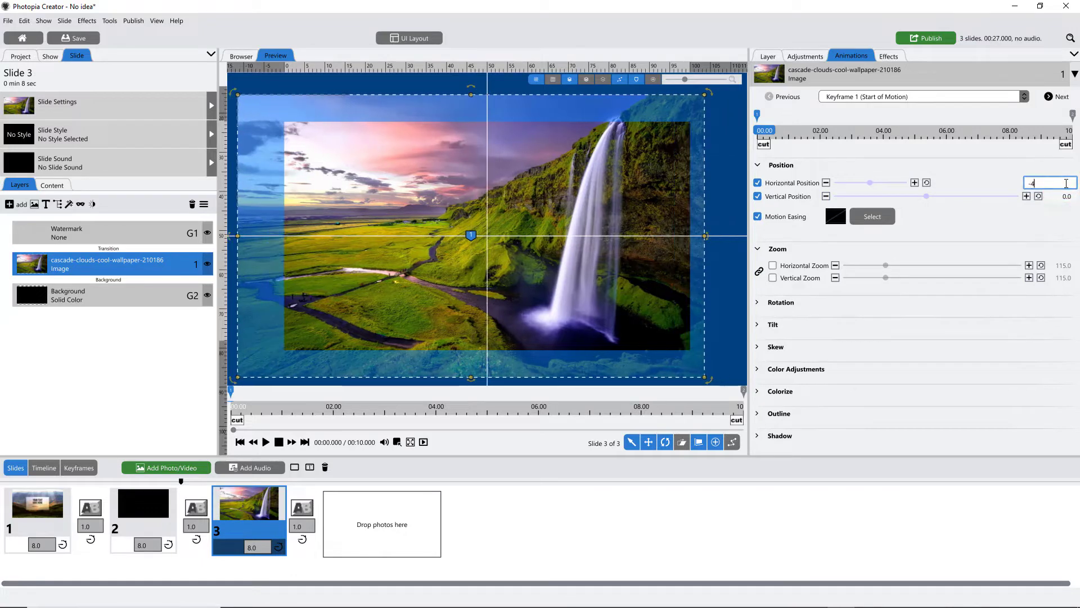
key(Return)
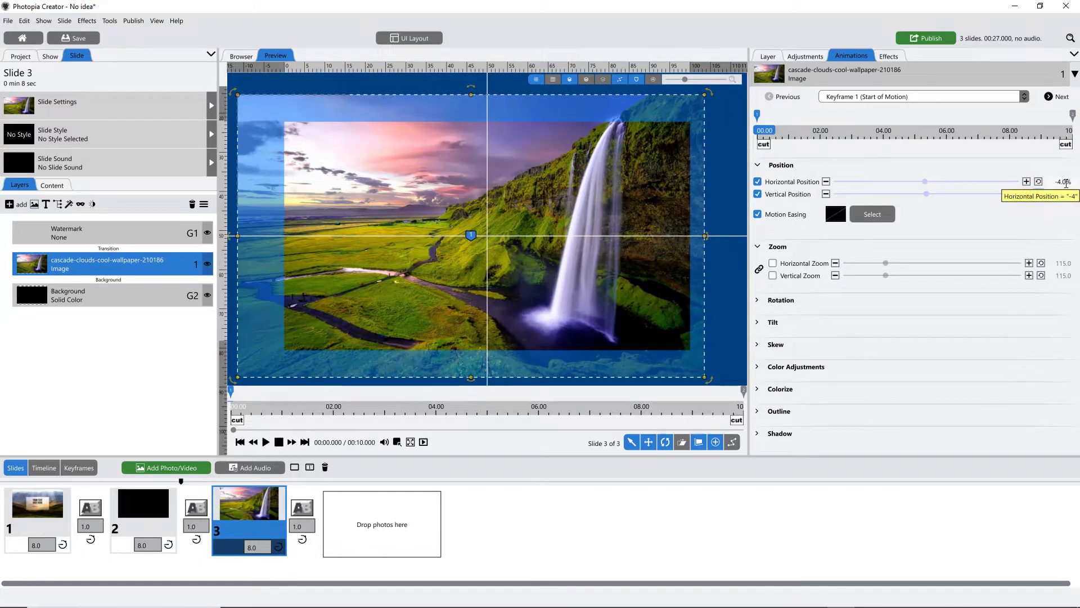
Enable horizontal and vertical position on the waterfall layer's Keyframe 2 and reset both to 0
click(1073, 116)
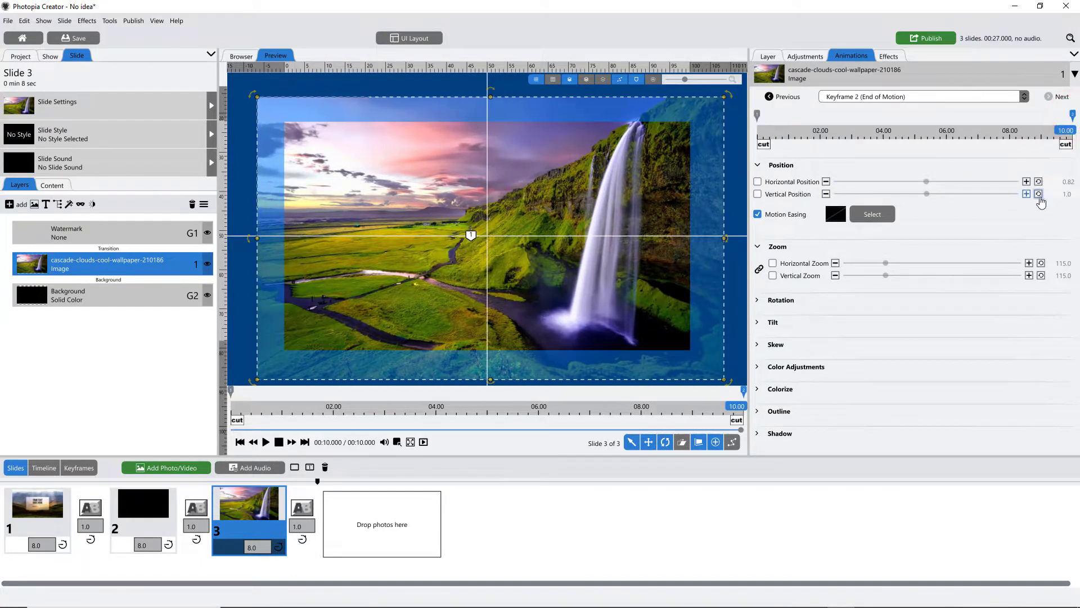
click(759, 194)
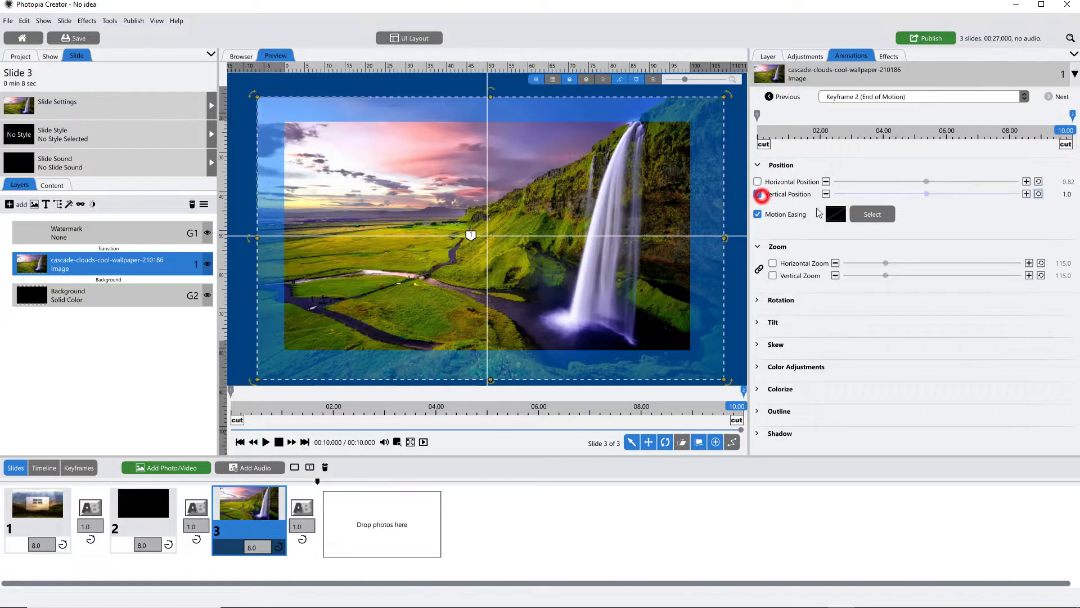
click(1039, 195)
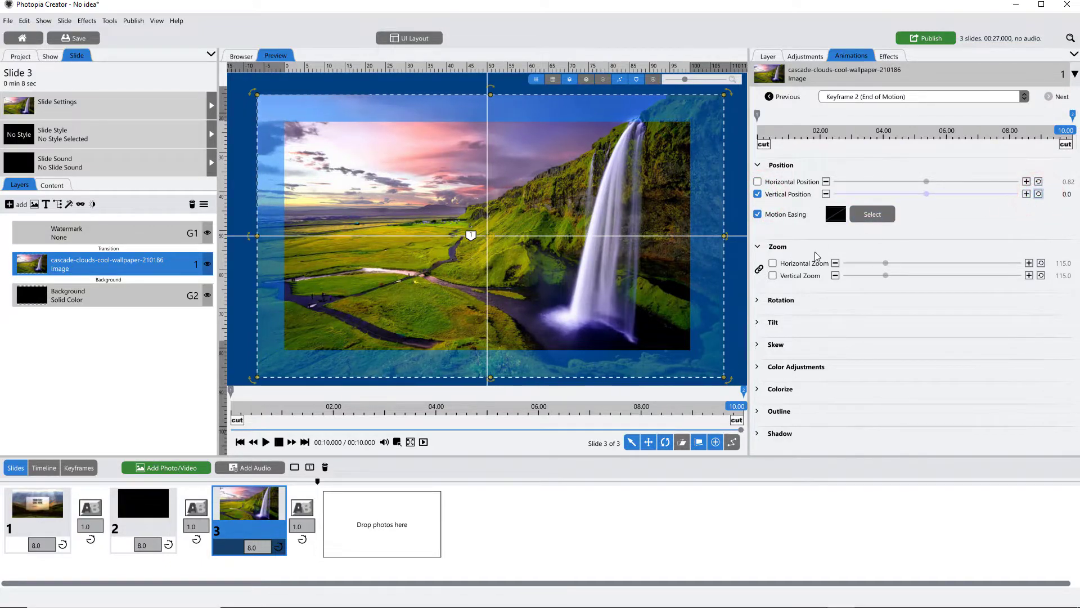
click(758, 182)
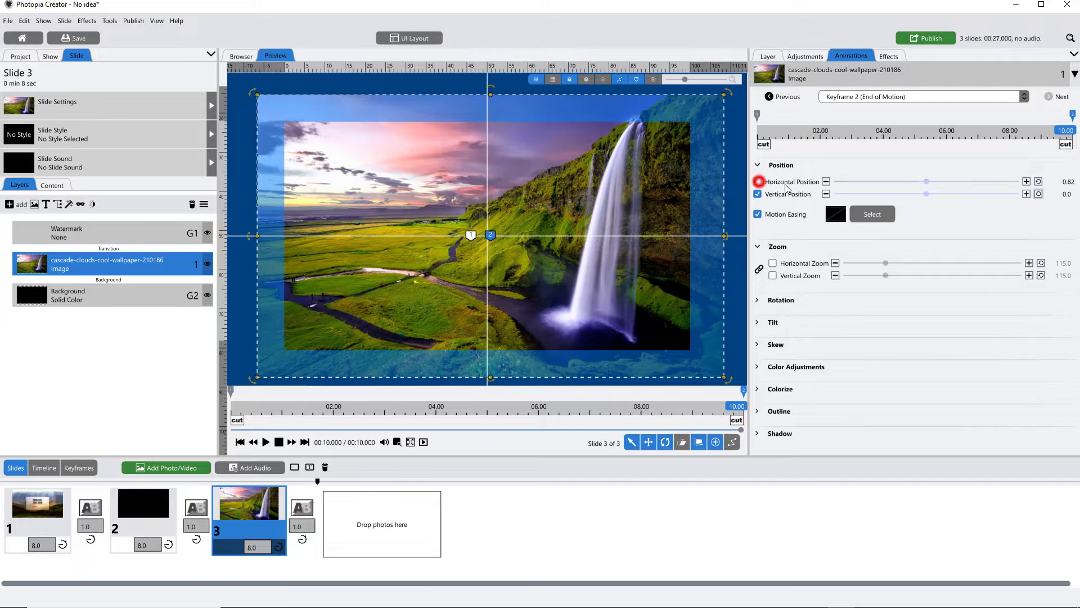
click(1039, 181)
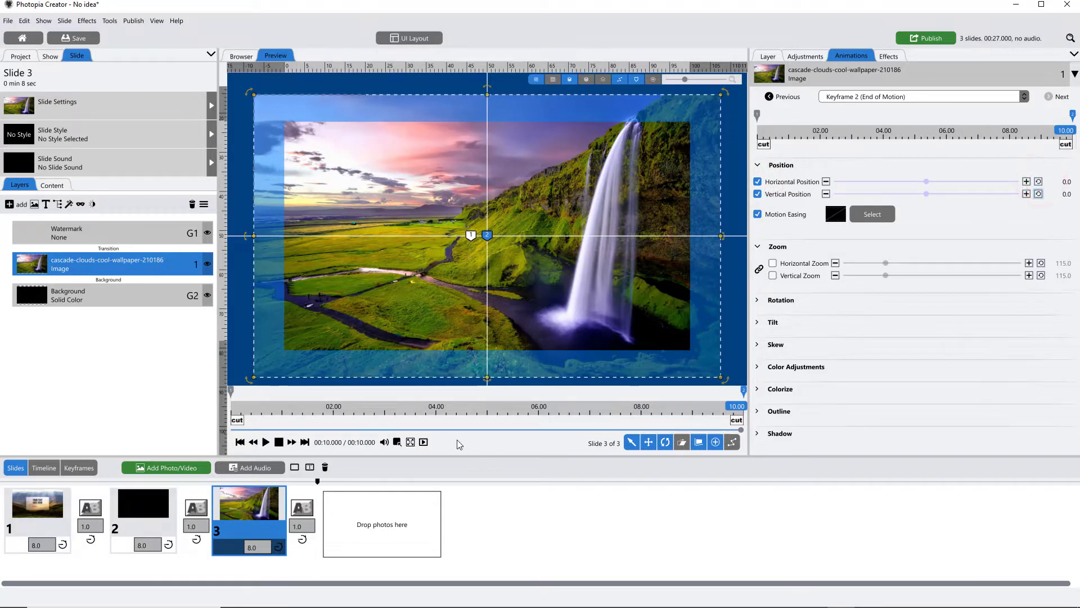
Play slide 3 from Keyframe 1 to check the horizontal pan, and stop playback partway
click(757, 114)
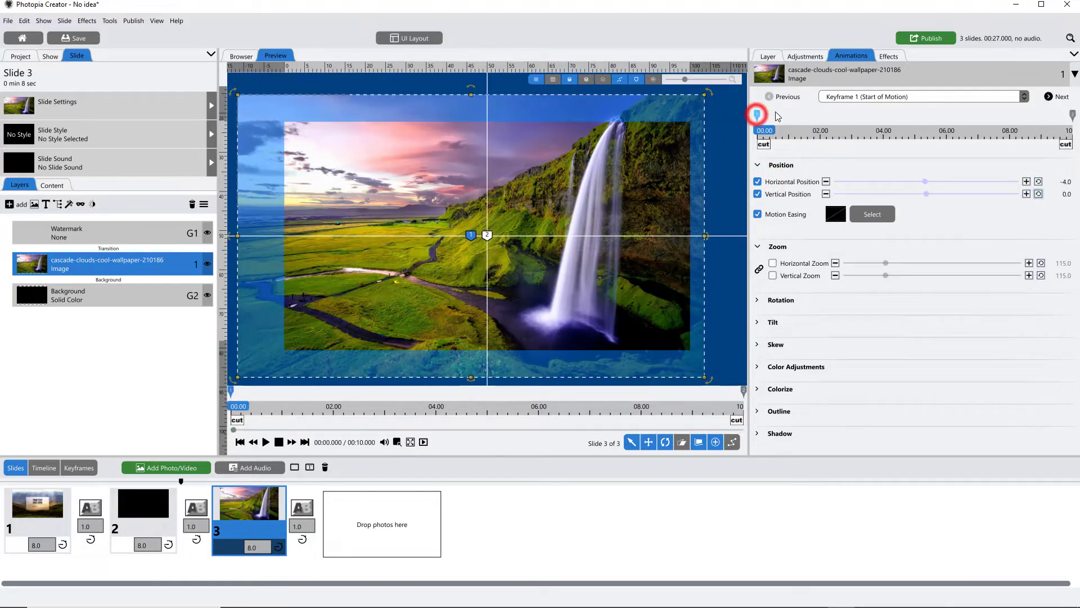
click(423, 443)
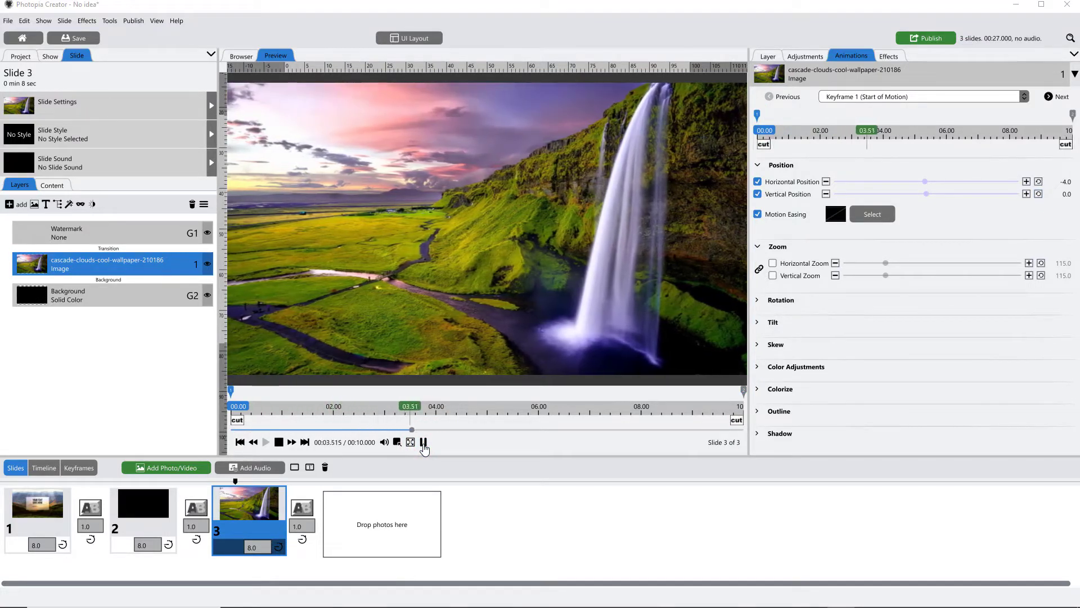
click(424, 442)
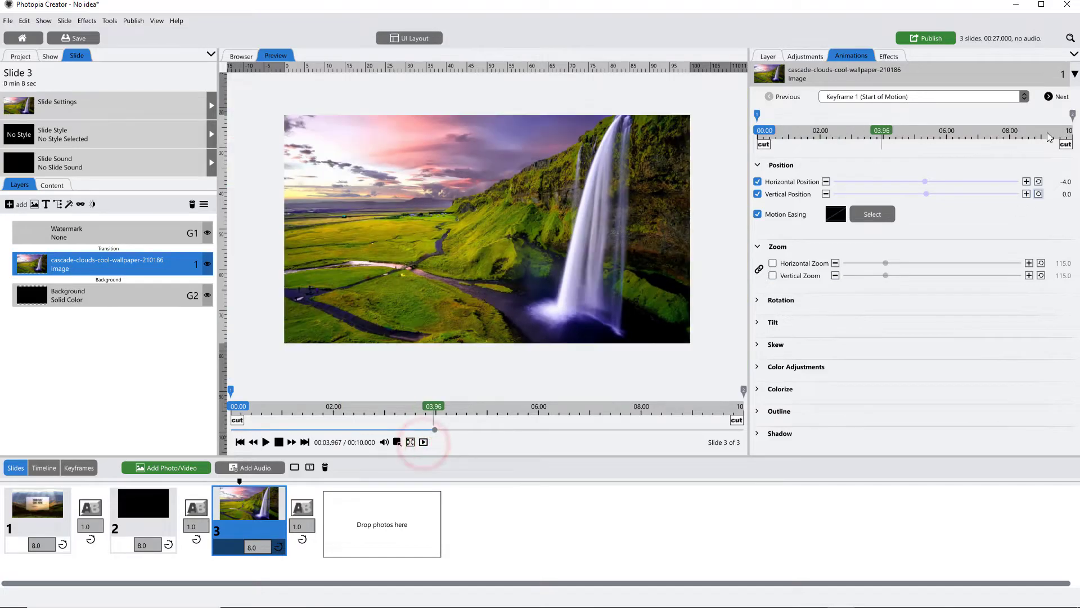
Set the waterfall layer's Keyframe 2 horizontal position to 2
click(1073, 114)
click(1065, 182)
text(2)
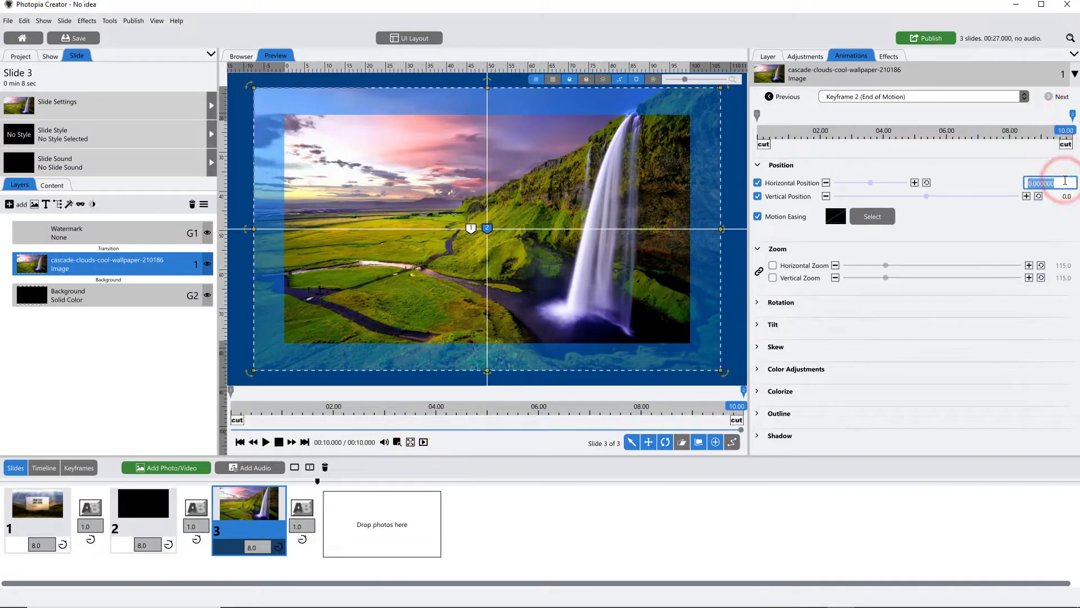
key(Return)
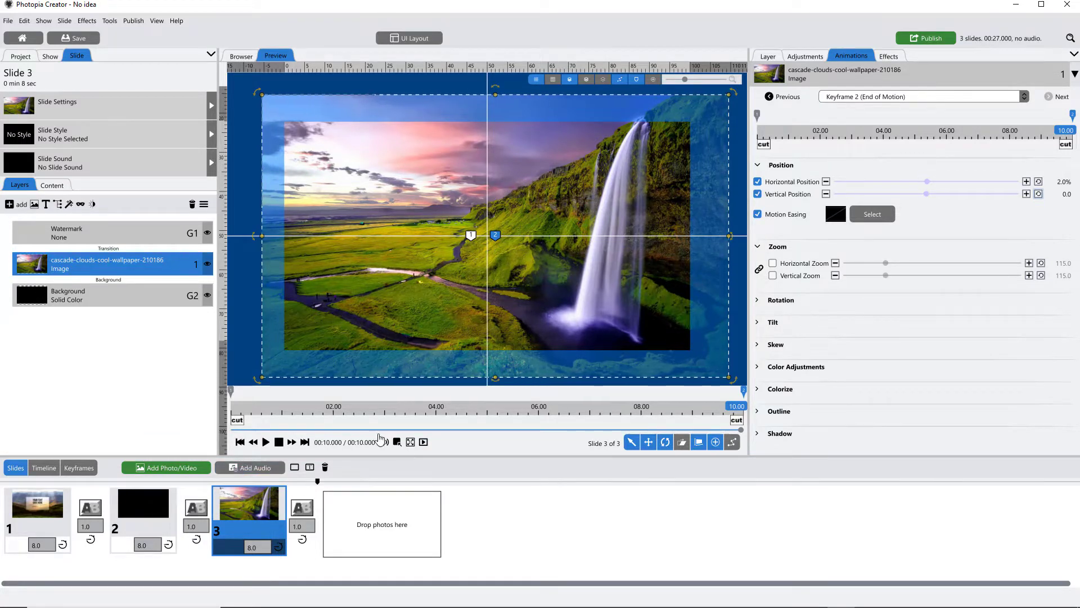
Play slide 3 to review the wider pan, and move the playhead back to about 4.28 seconds into the slide
click(422, 442)
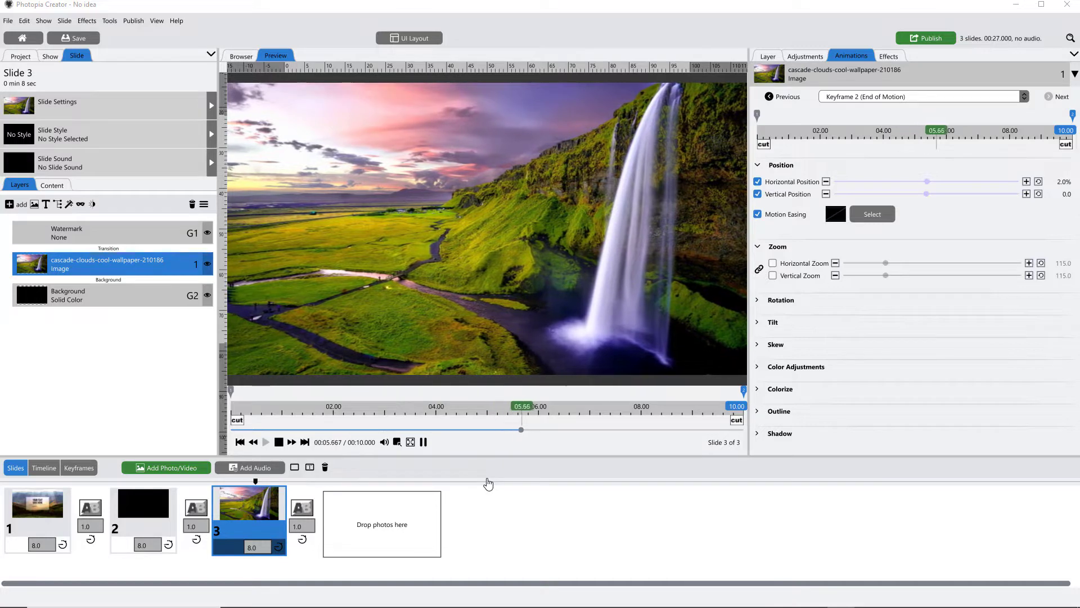
click(423, 442)
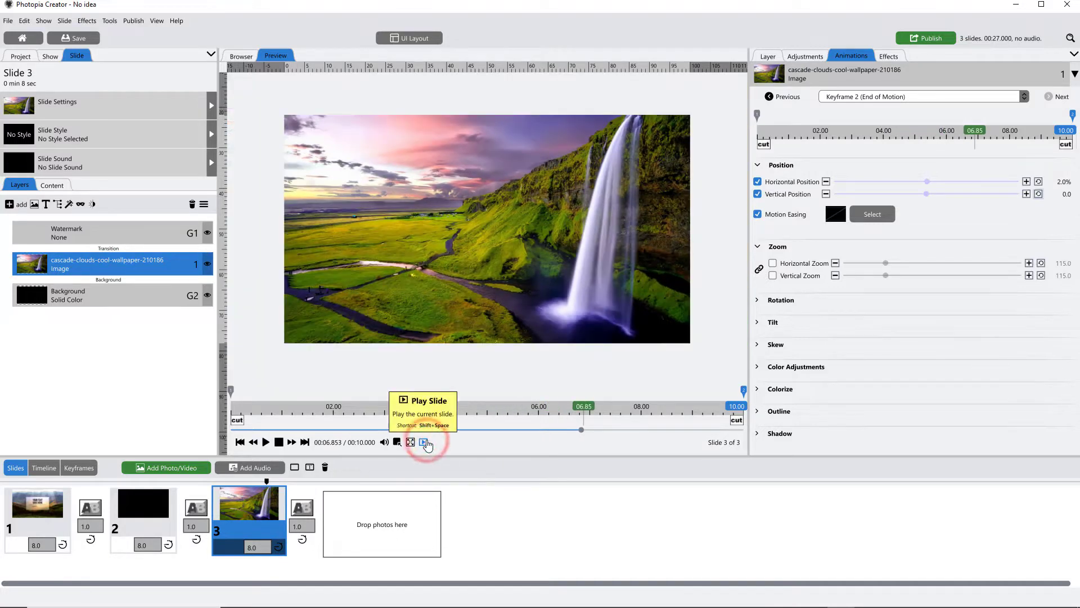
drag(267, 482, 243, 483)
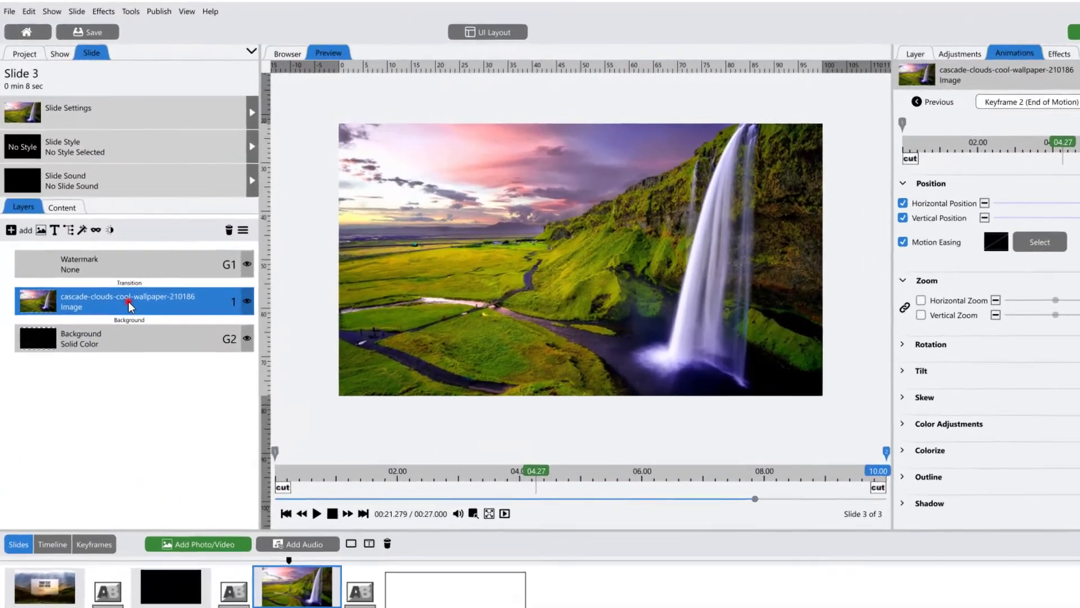
Add a solid white 1920 x 1080 image adjustment layer above the waterfall image on slide 3
click(108, 264)
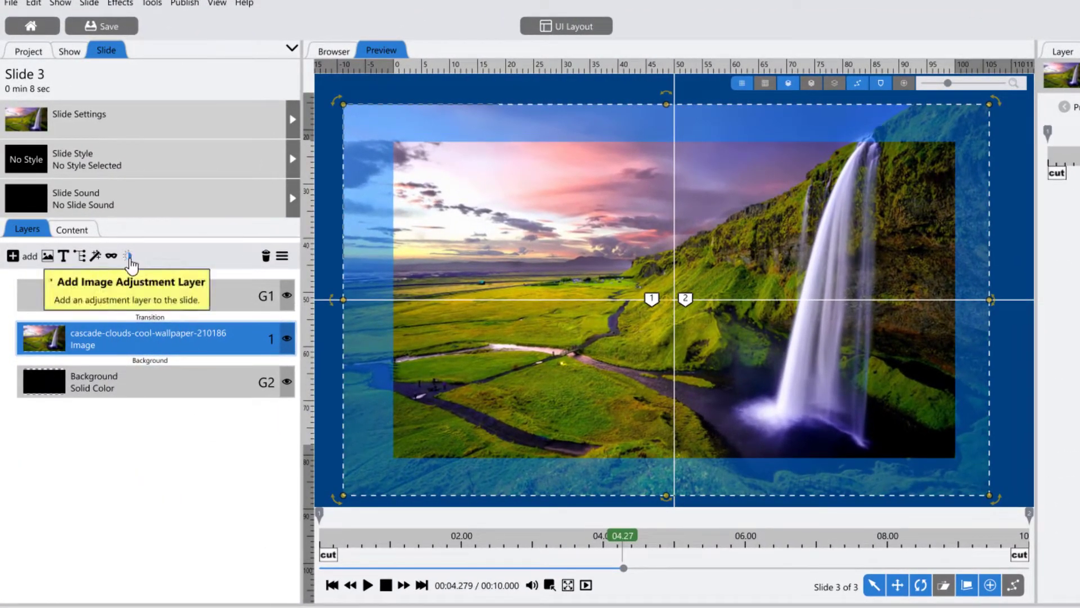
click(128, 257)
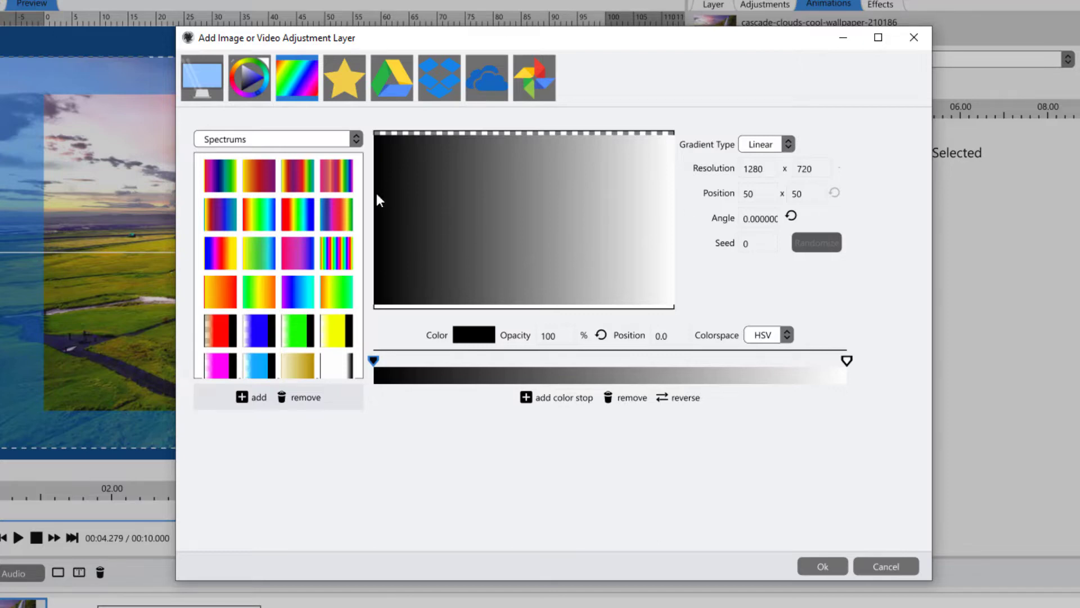
click(250, 78)
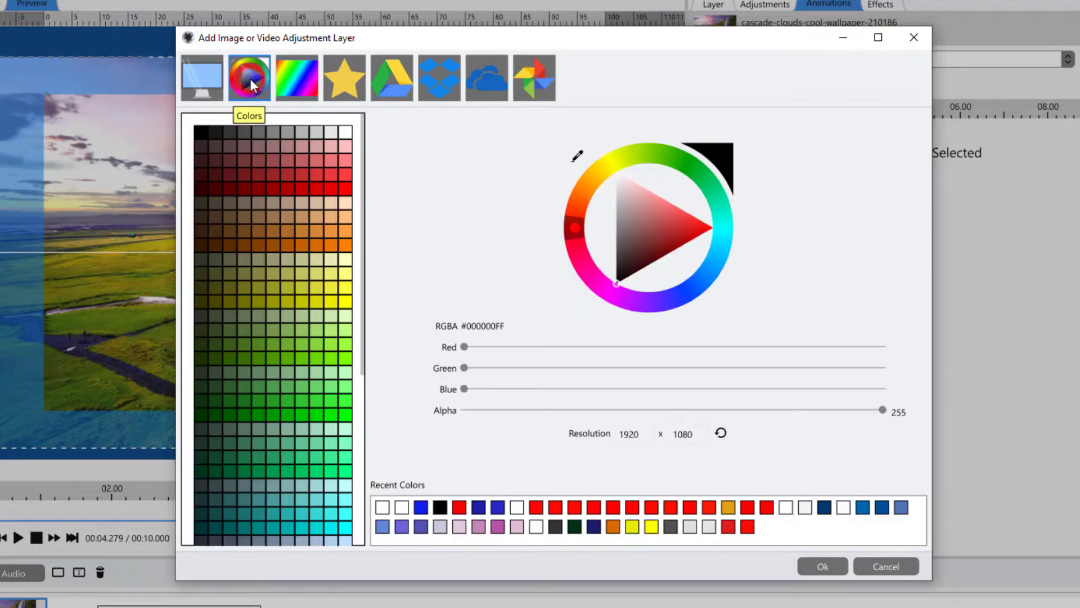
click(673, 232)
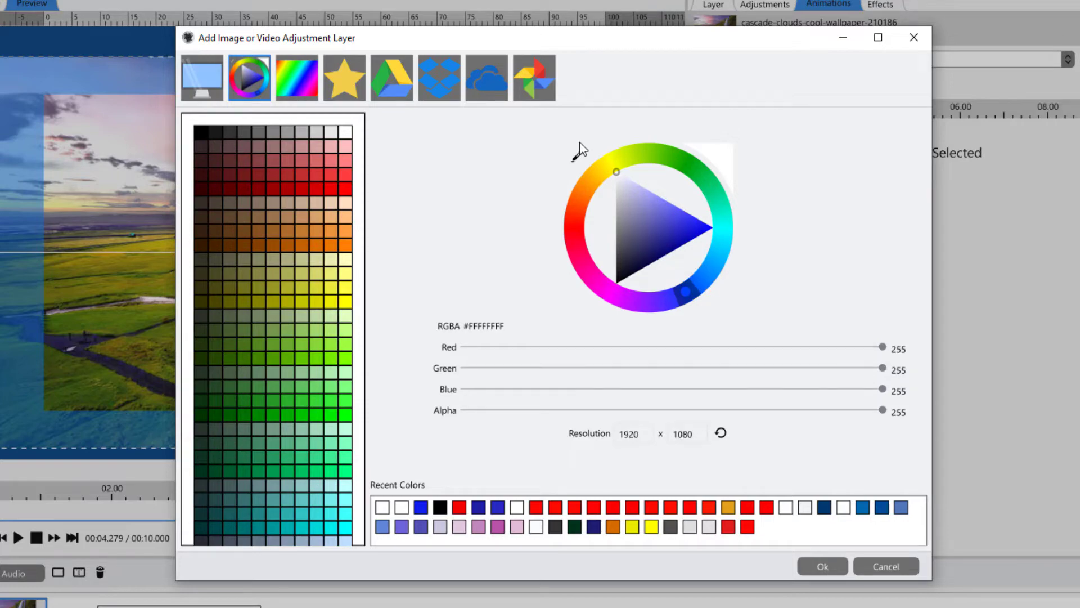
click(823, 568)
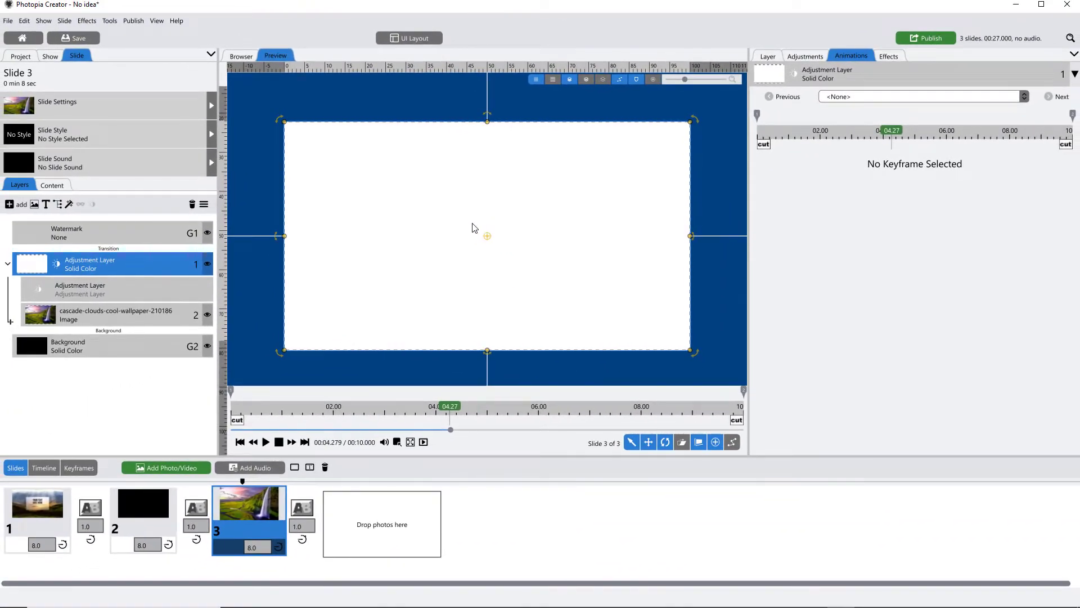
Shrink the white adjustment layer on slide 3 to 50% zoom
scroll(473, 227, down, 8)
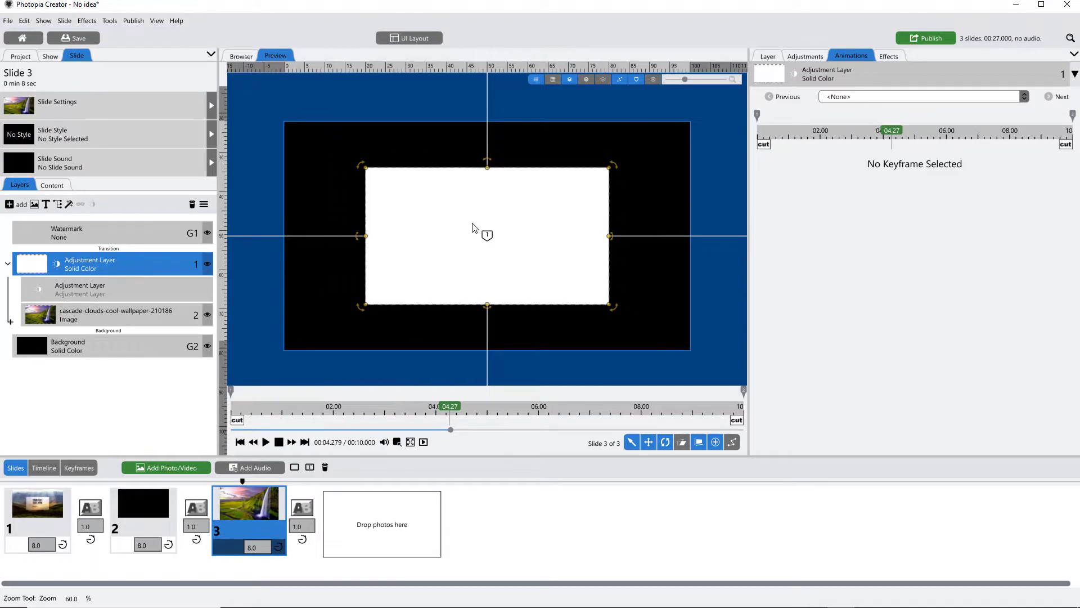
scroll(472, 227, down, 2)
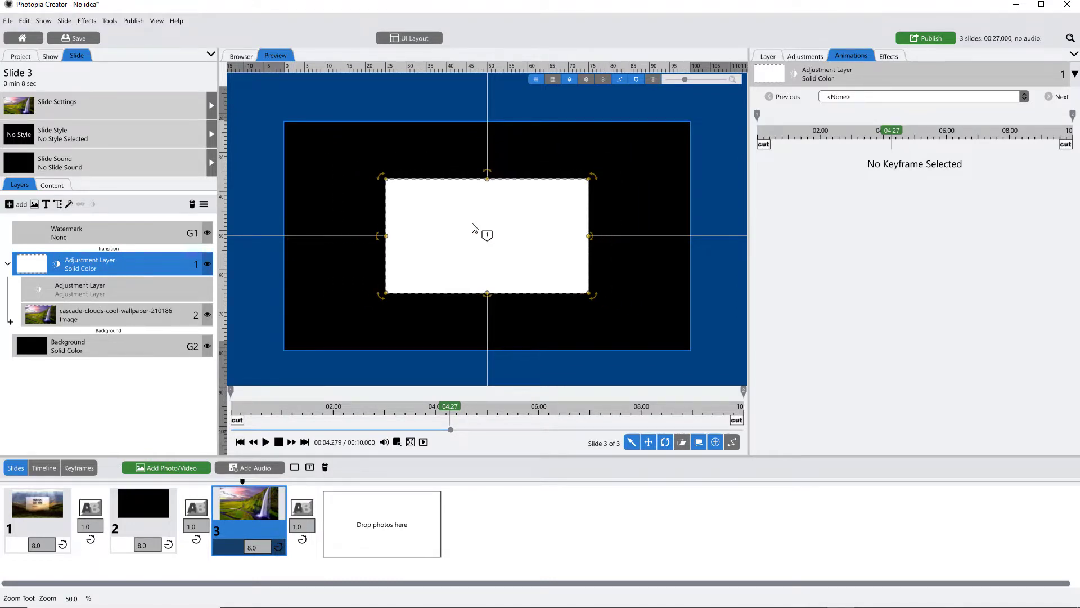
Examine slide 3's white adjustment layer, its nested effect layer and the waterfall image layer, checking the composited slide between them
click(816, 58)
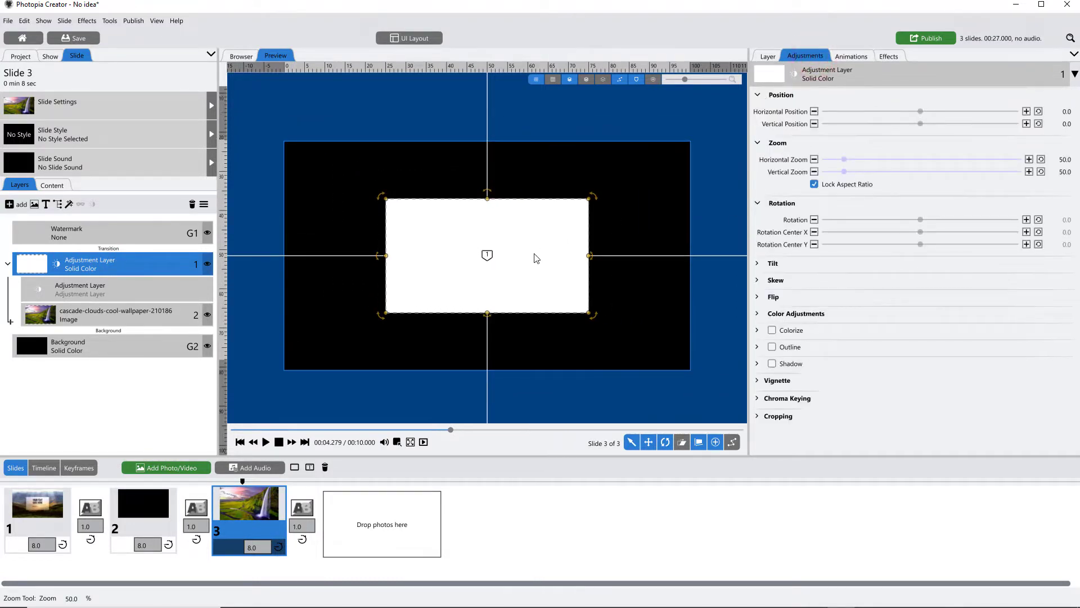
click(255, 485)
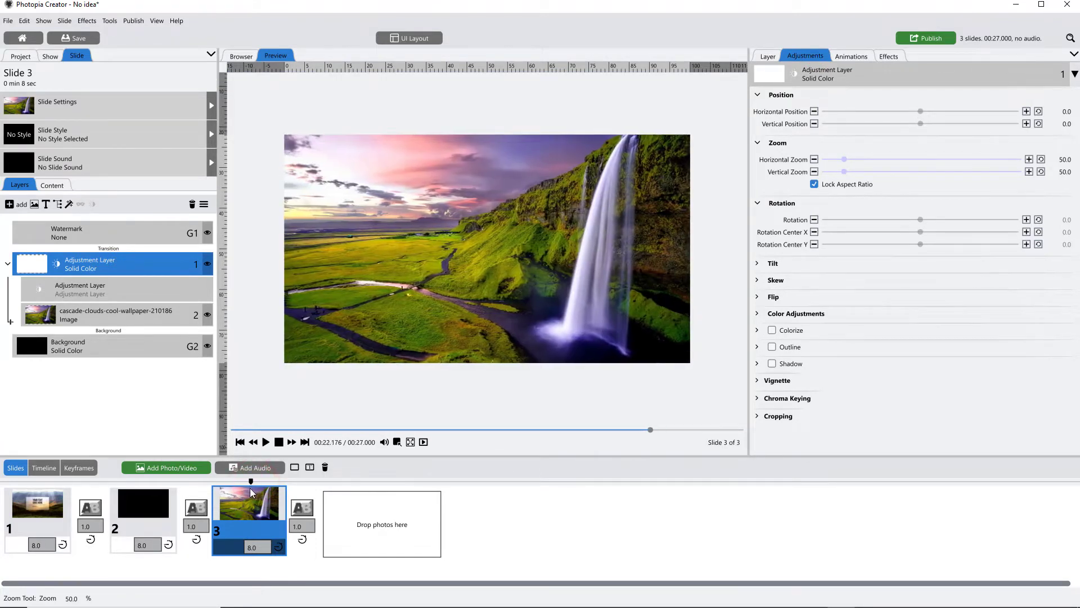
click(179, 265)
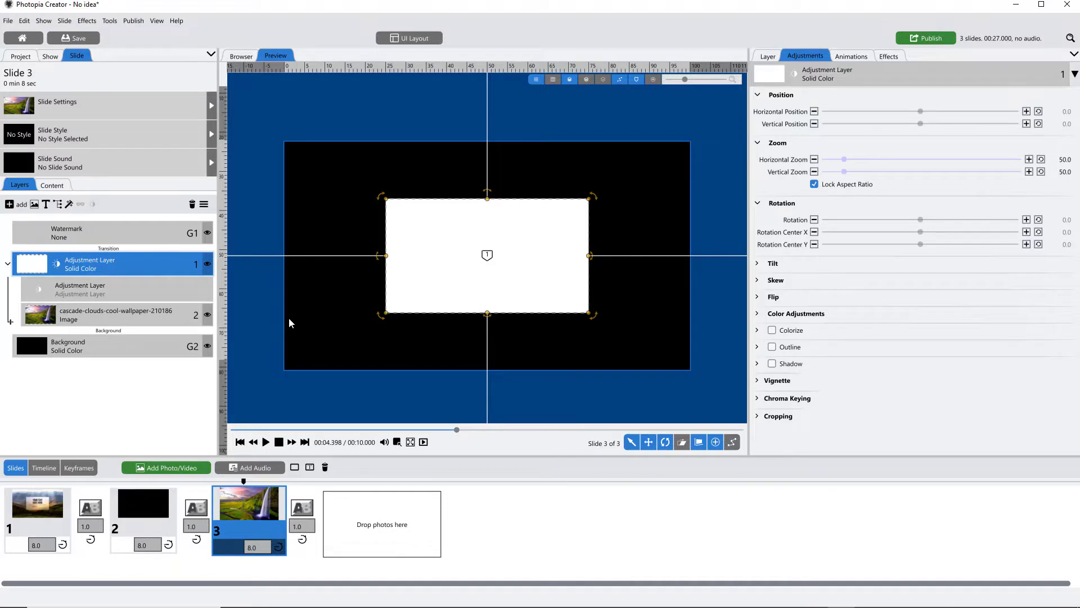
click(170, 317)
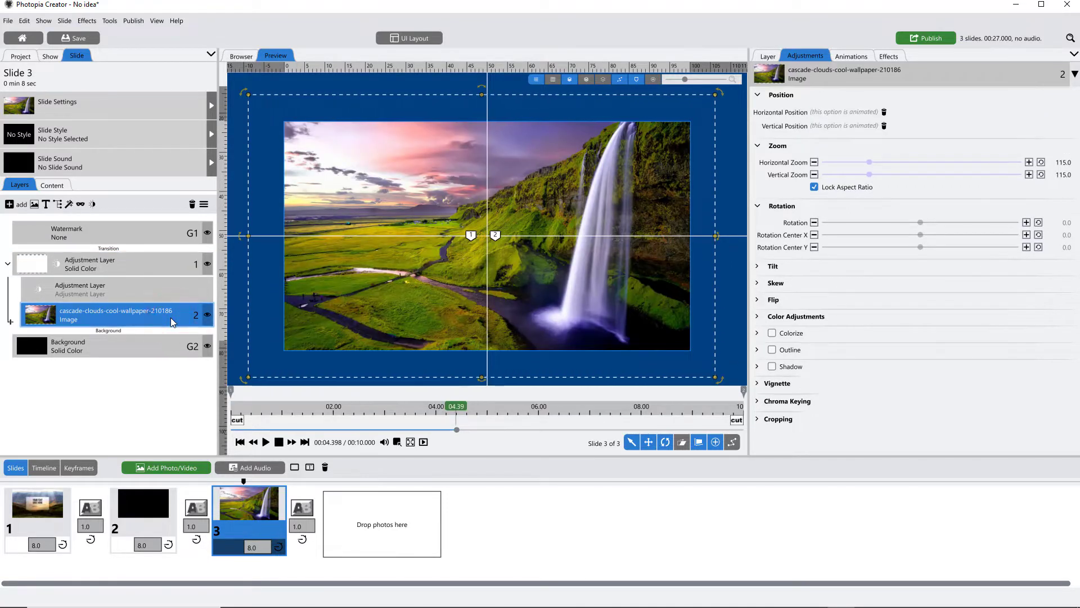
click(164, 286)
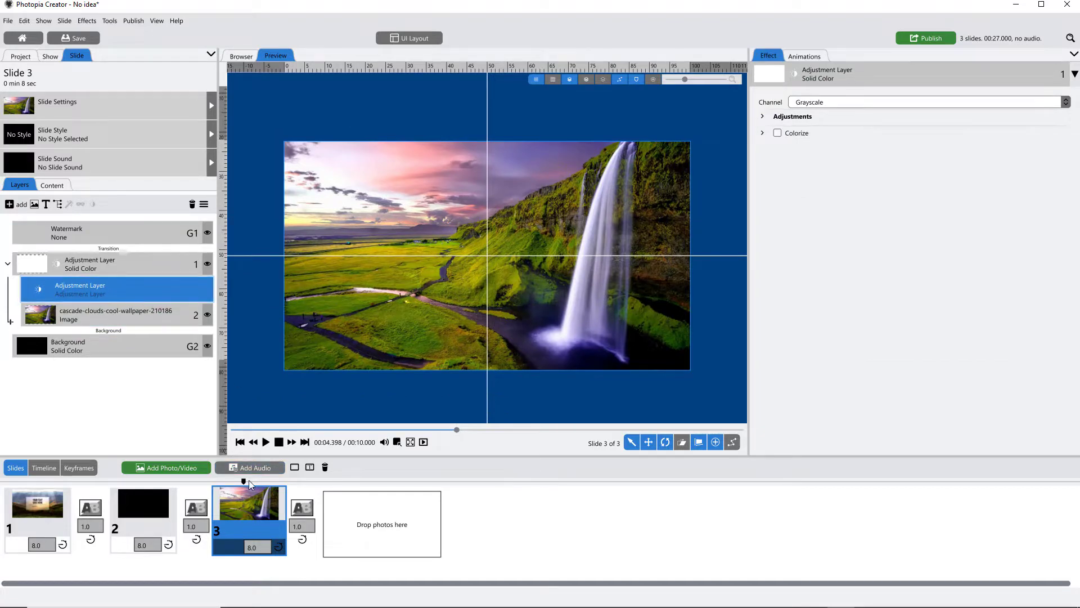
drag(243, 481, 248, 481)
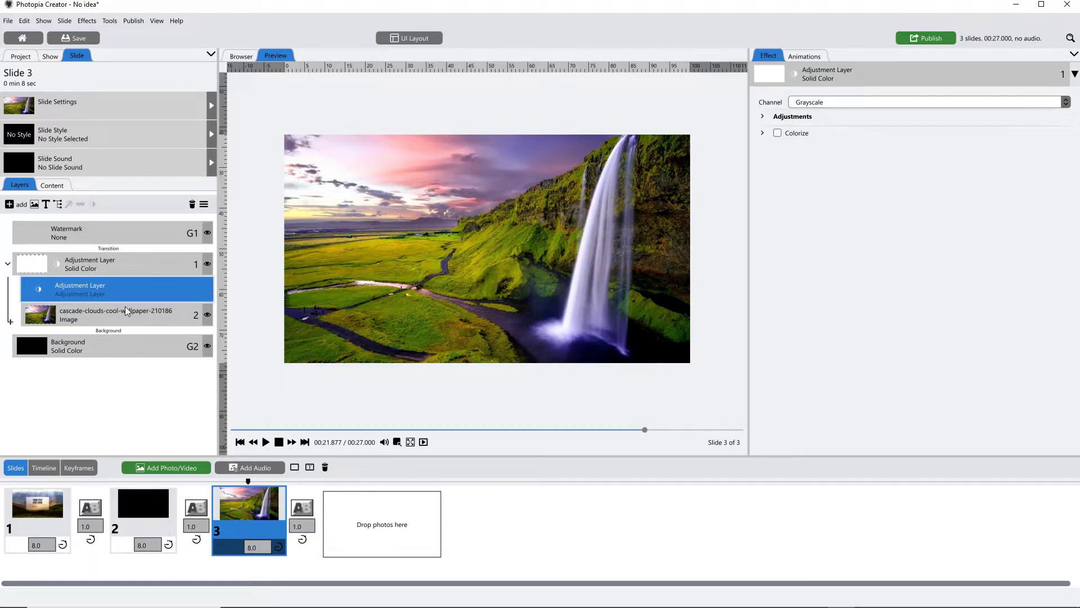
click(137, 266)
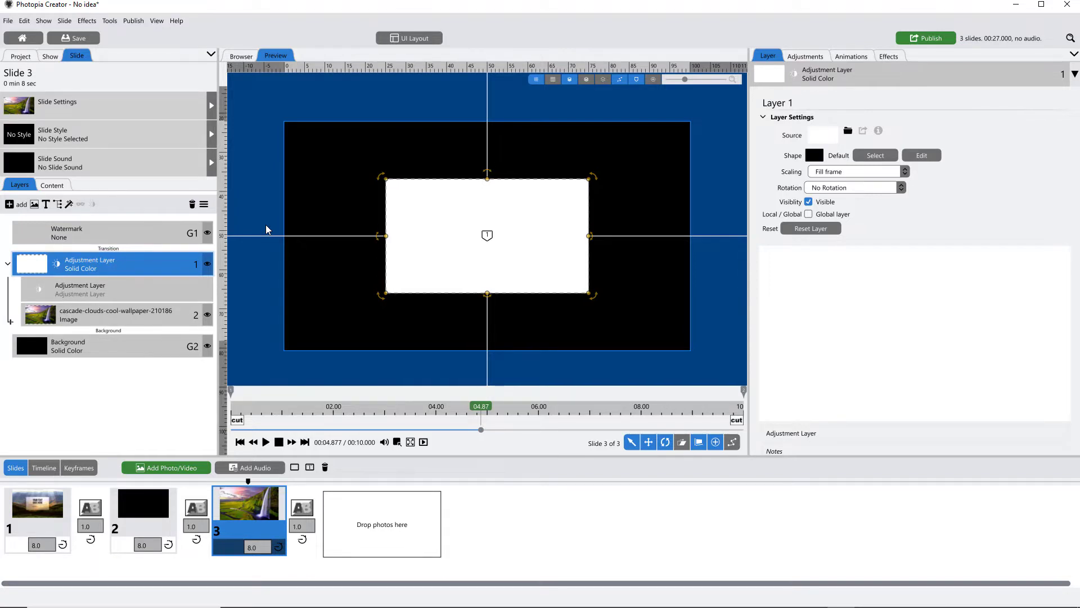
Set the blur of slide 3's nested adjustment effect layer to 24
click(125, 292)
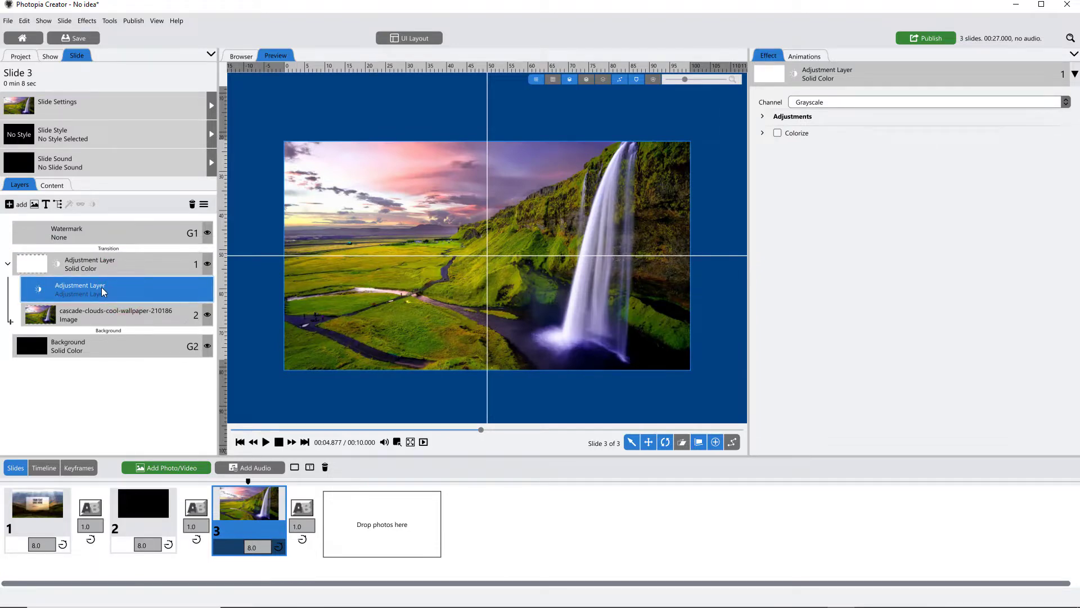
click(771, 121)
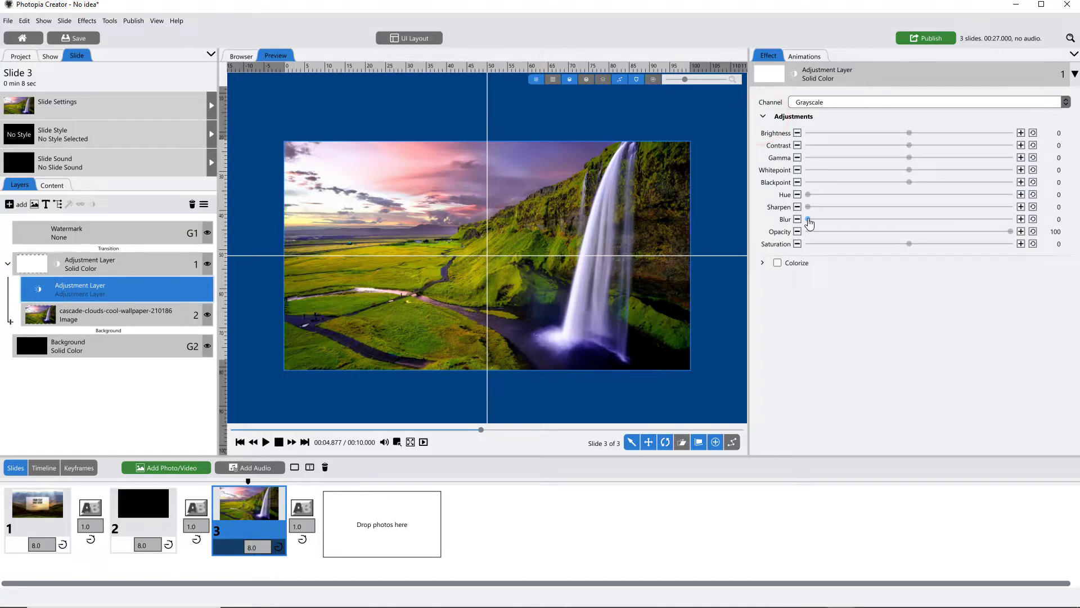
drag(809, 219, 859, 220)
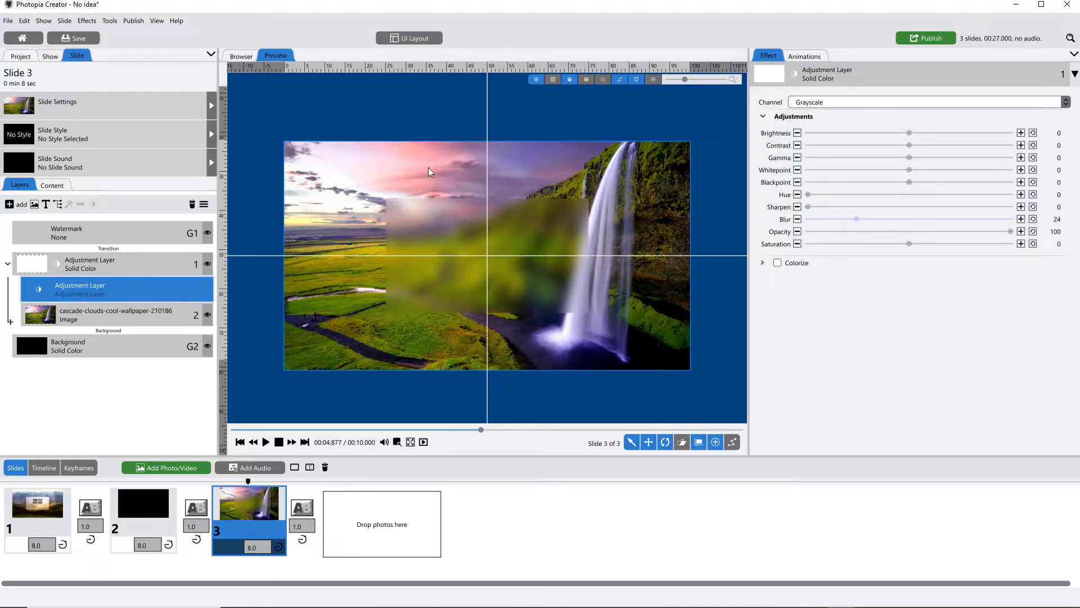
Set both the whitepoint and the blackpoint of the nested adjustment effect layer to 40
click(170, 265)
click(163, 292)
drag(910, 169, 946, 193)
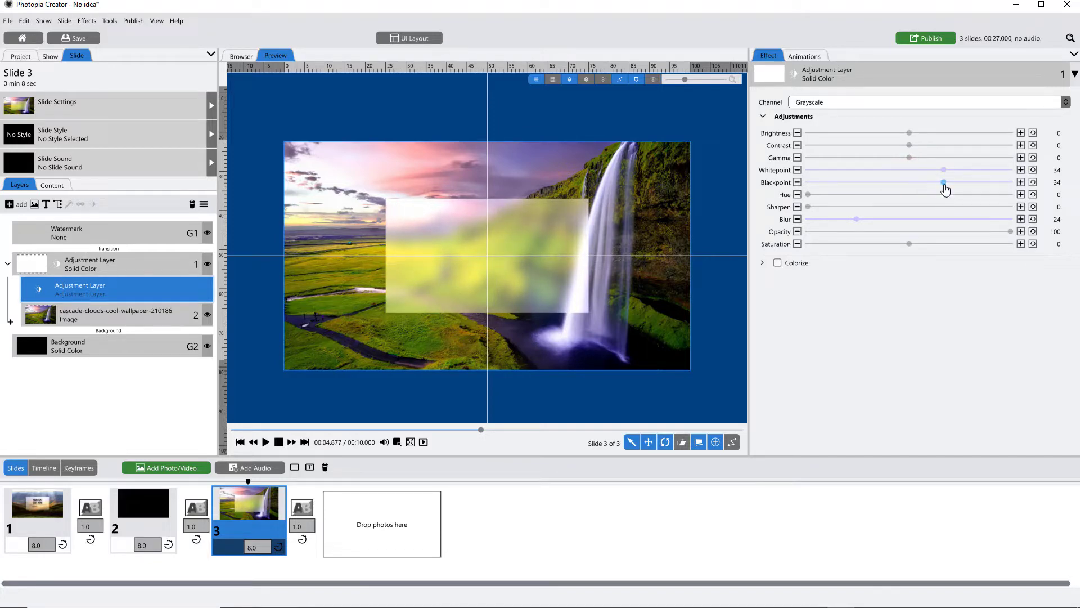
drag(945, 185, 950, 184)
double_click(1057, 170)
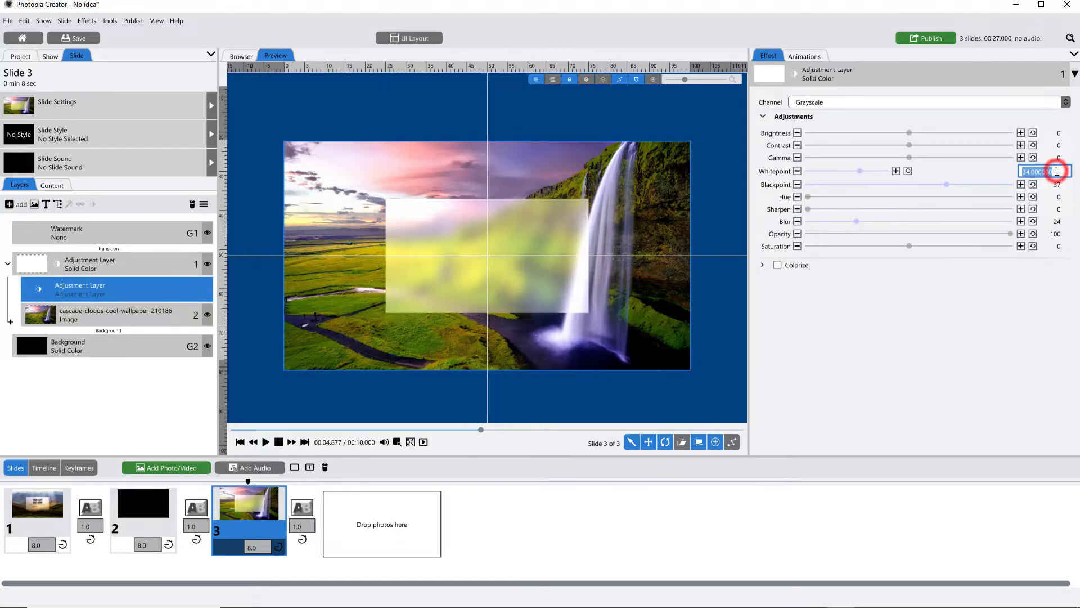
text(40)
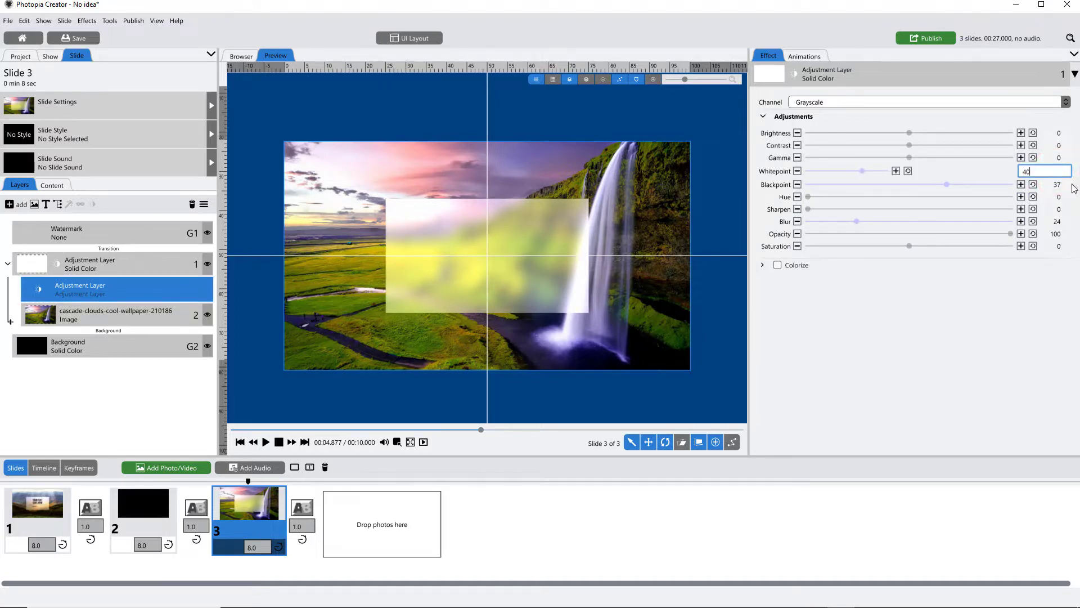
double_click(1057, 184)
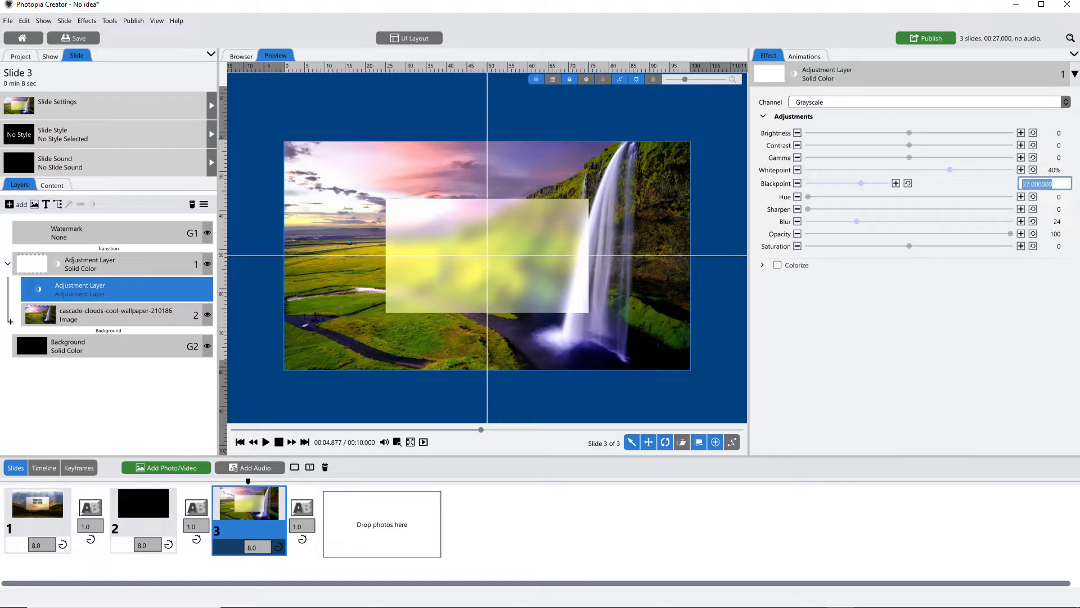
text(40)
key(Return)
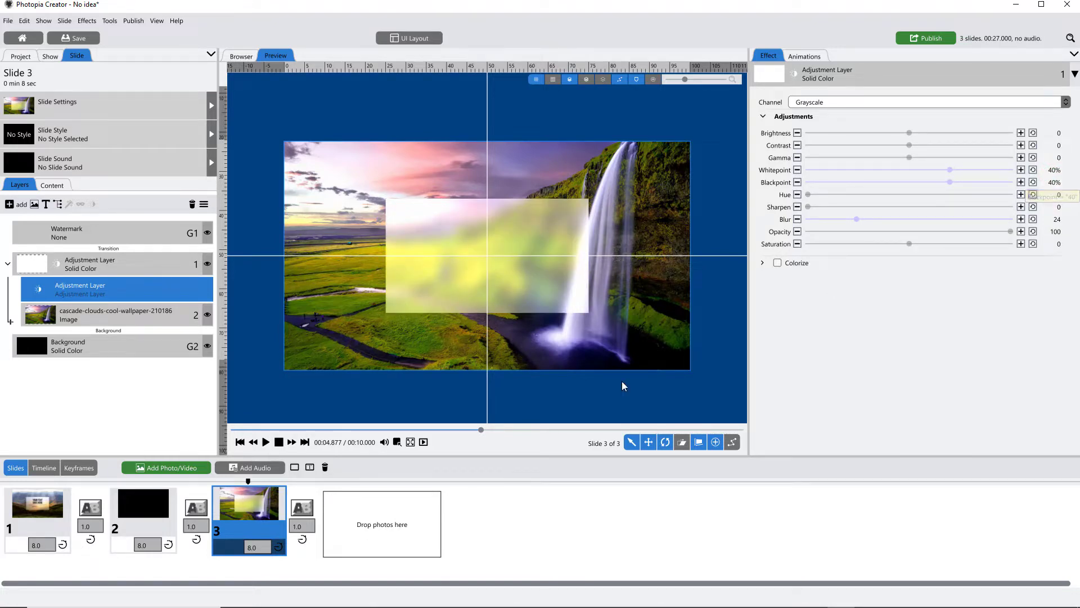
Scrub through slides 1 and 3 to compare their blurred boxes over the moving backgrounds
click(243, 484)
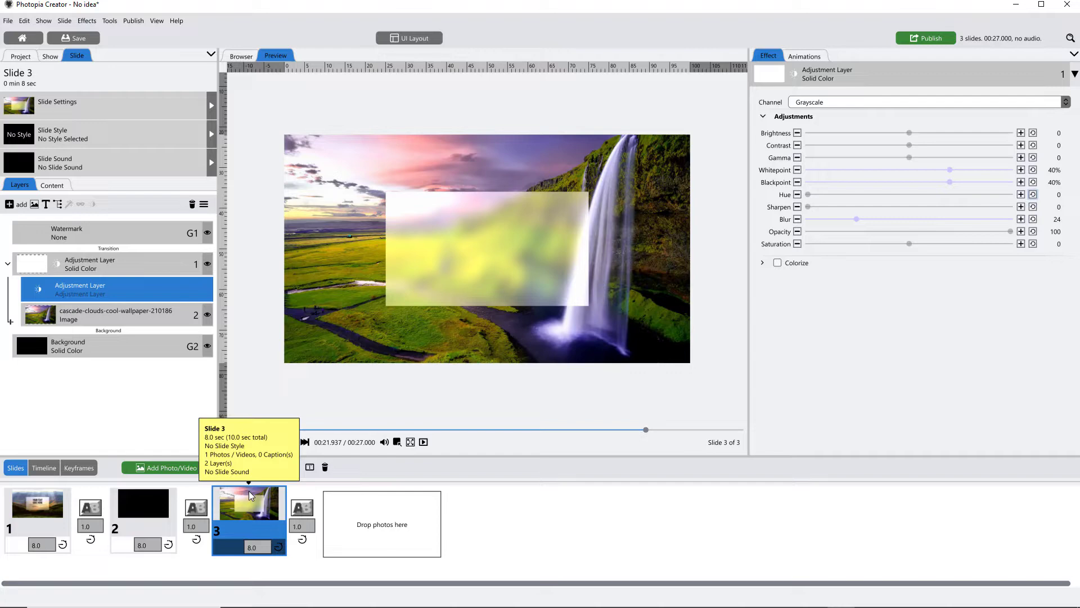
click(48, 483)
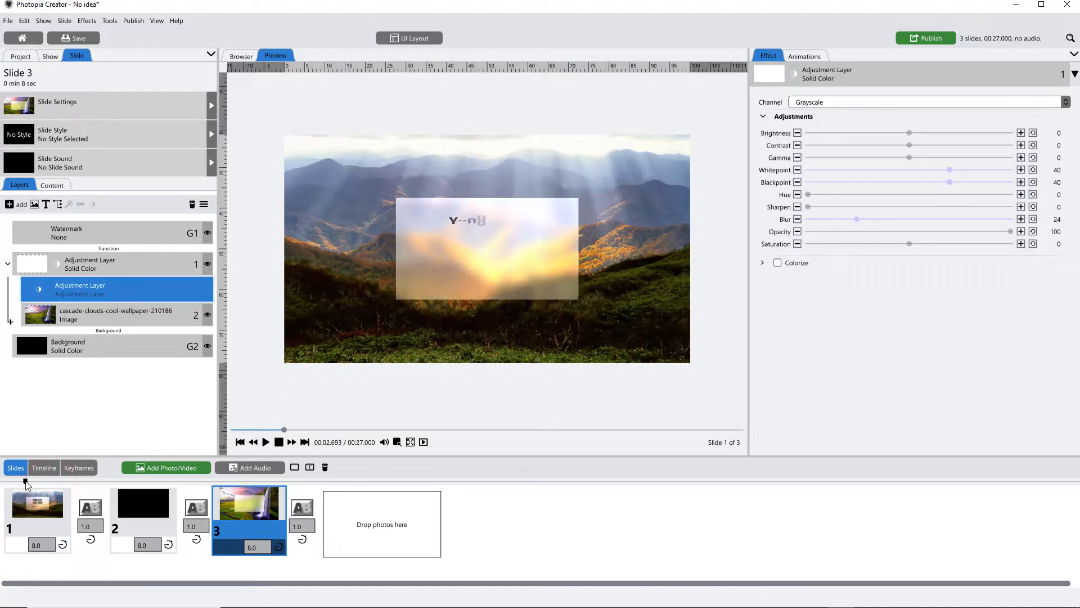
click(243, 501)
click(254, 482)
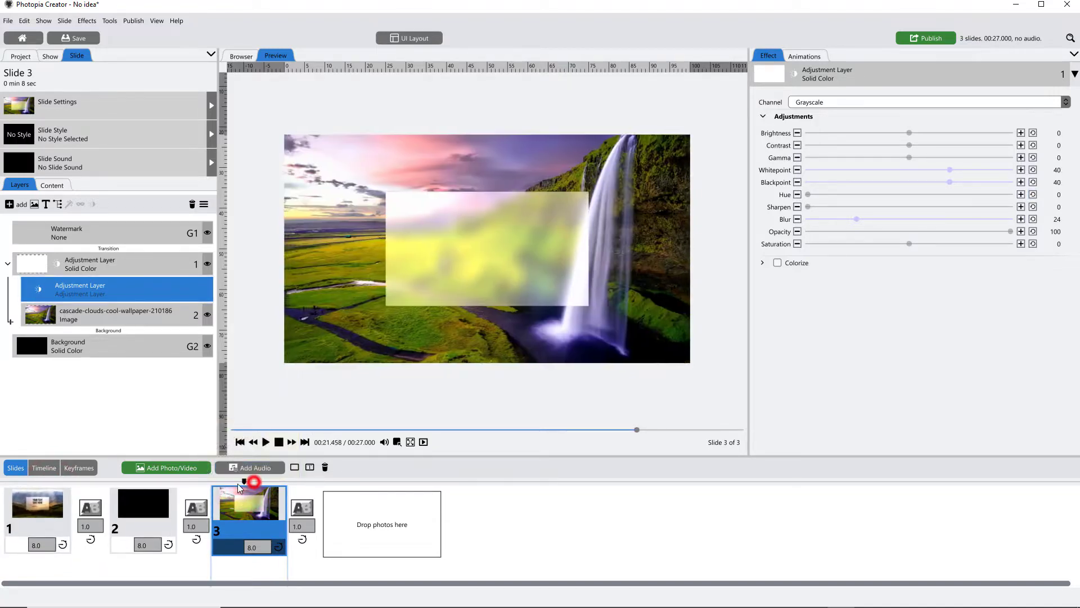
drag(259, 488, 260, 488)
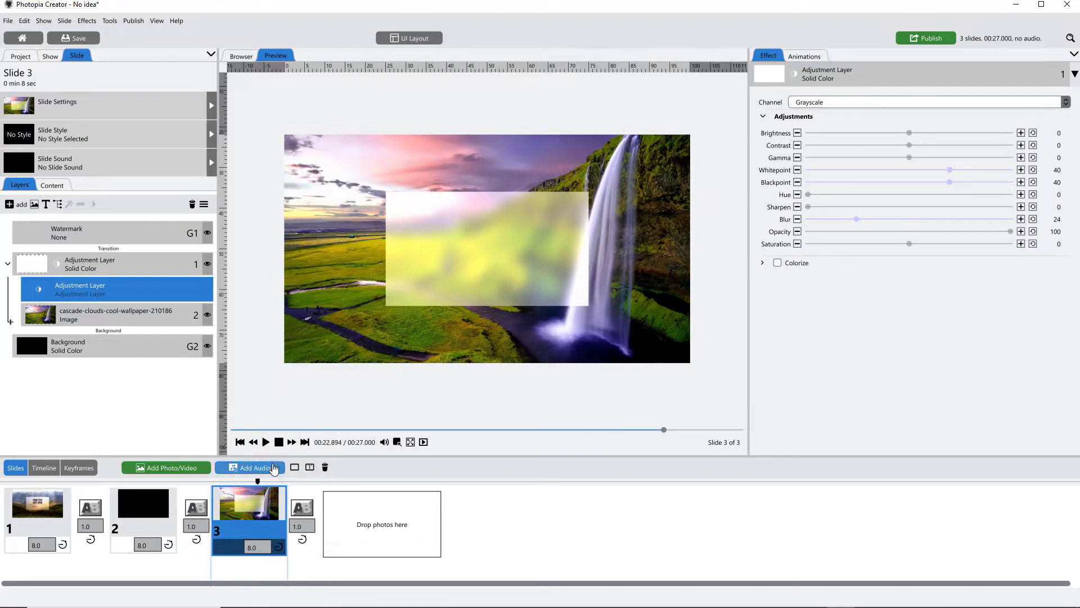
Enable horizontal and vertical zoom animation on Keyframe 2 of the white adjustment layer
click(109, 263)
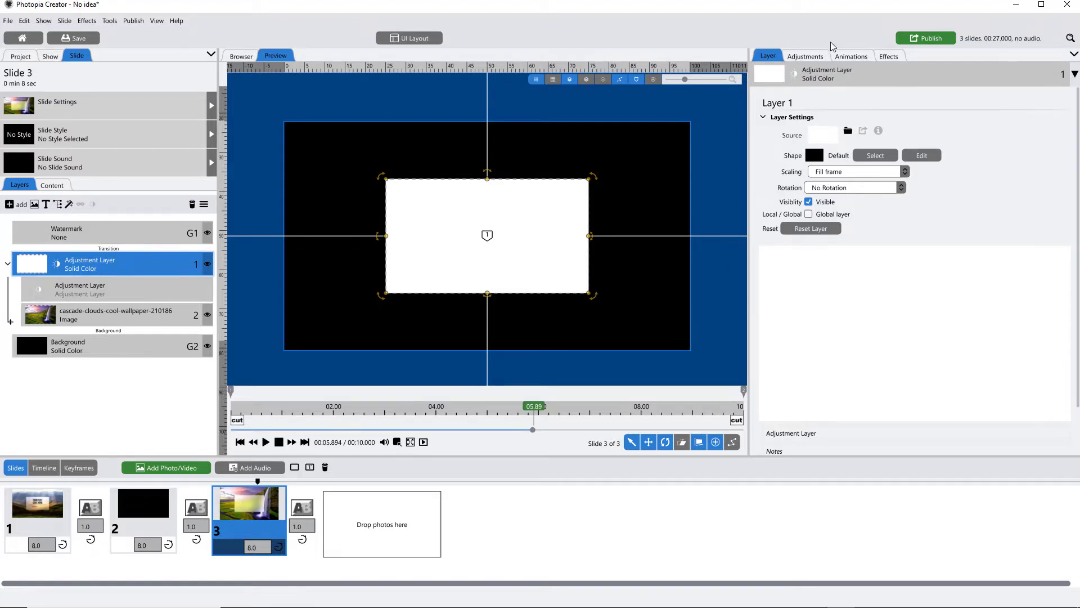
click(857, 58)
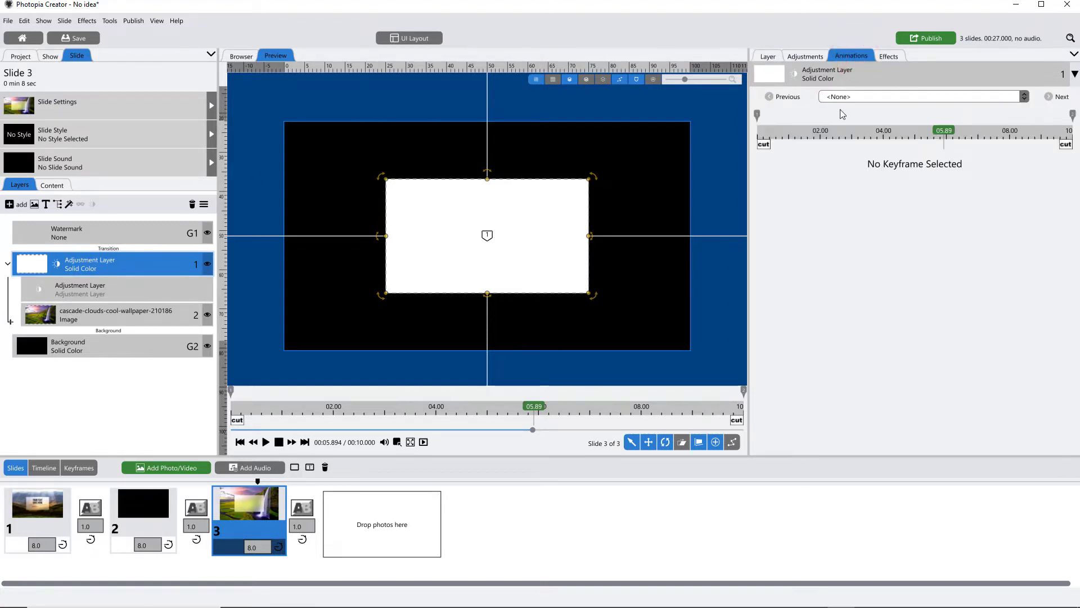
click(757, 115)
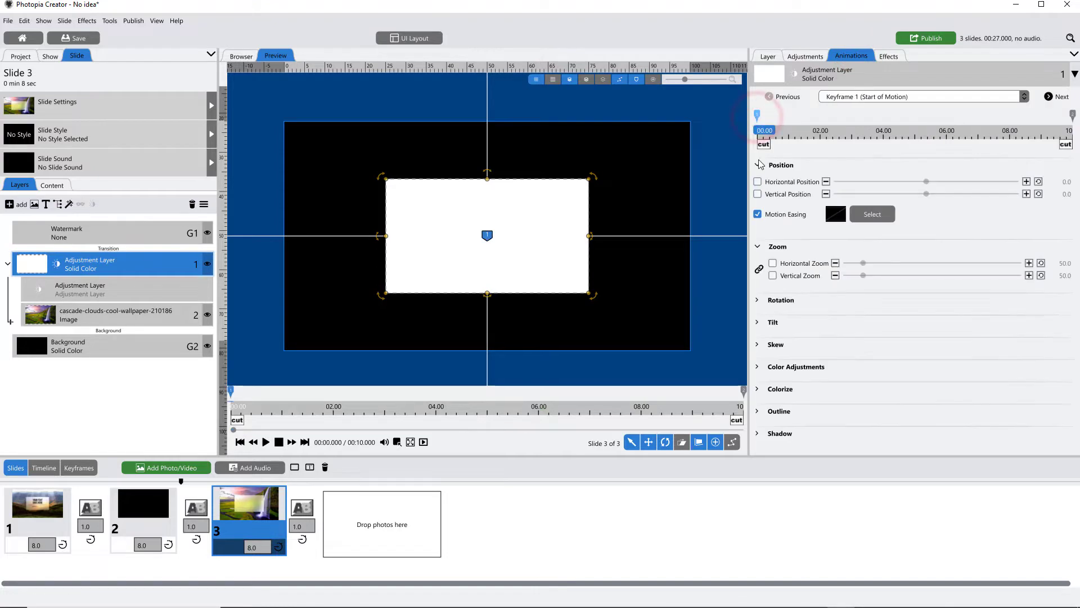
click(1073, 115)
click(773, 262)
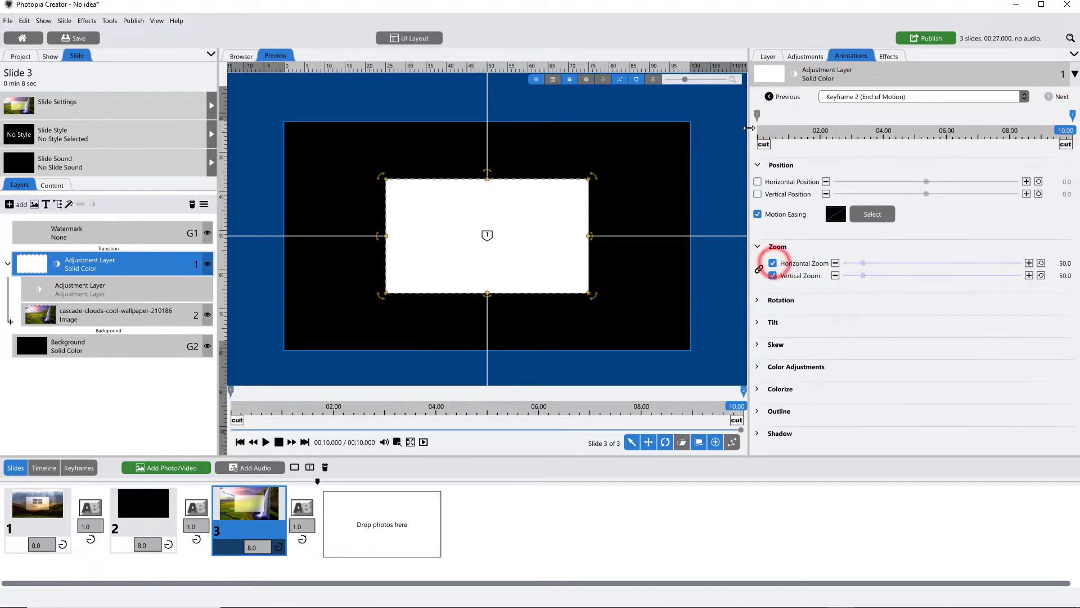
Move the white adjustment layer's first keyframe to 3.60 seconds and add another keyframe at about 1.94 seconds
mouse_move(758, 116)
mouse_down()
mouse_move(876, 130)
mouse_move(874, 141)
mouse_up()
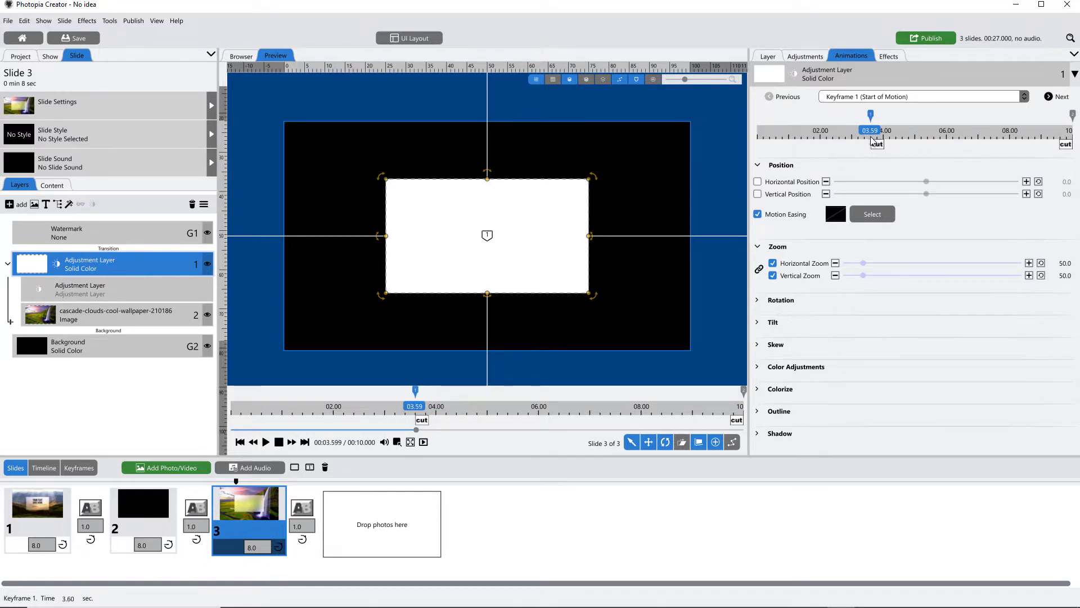
double_click(820, 122)
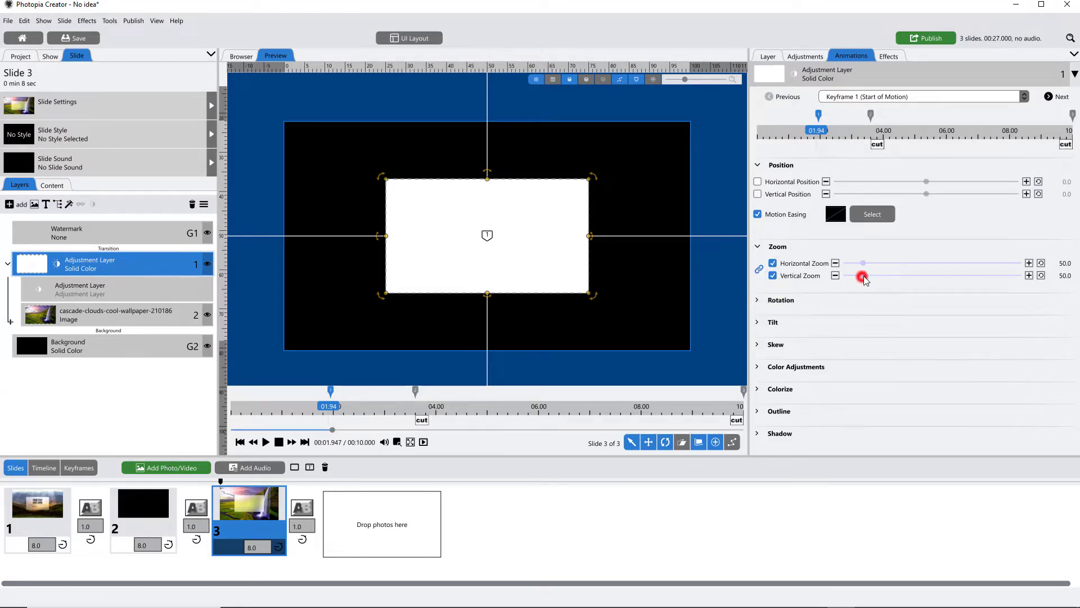
drag(863, 275, 861, 276)
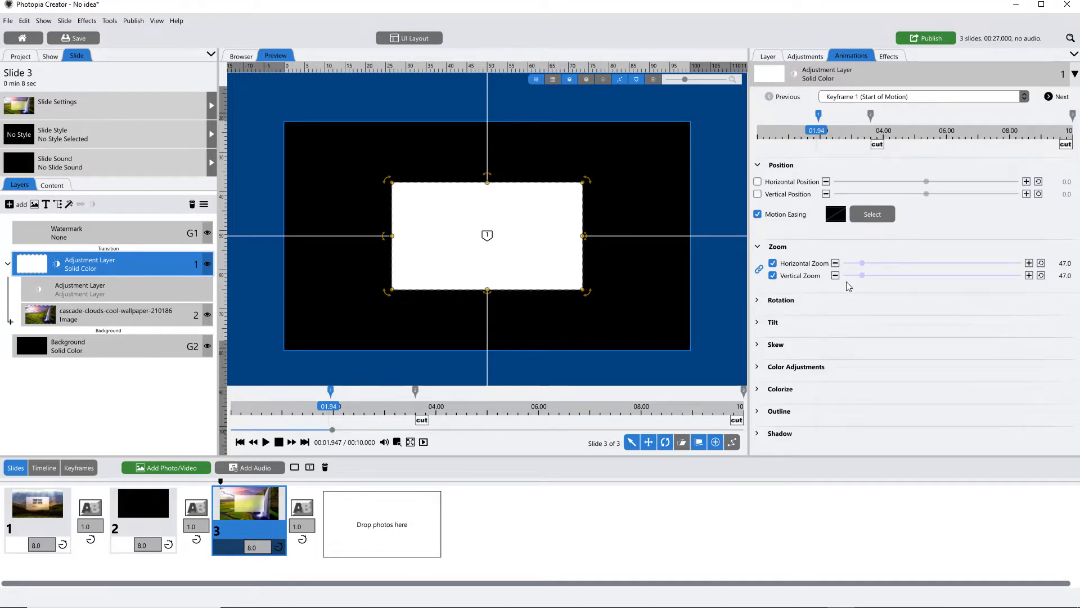
click(1061, 276)
text(50)
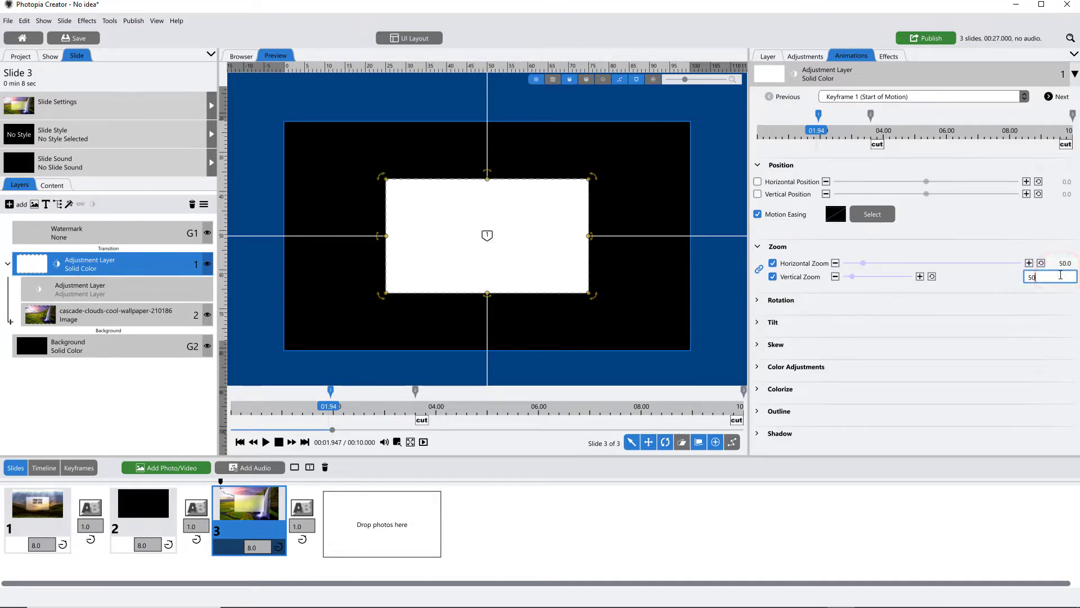
Unlink the horizontal and vertical zoom on the 1.94-second keyframe and set its vertical zoom to 0
click(759, 269)
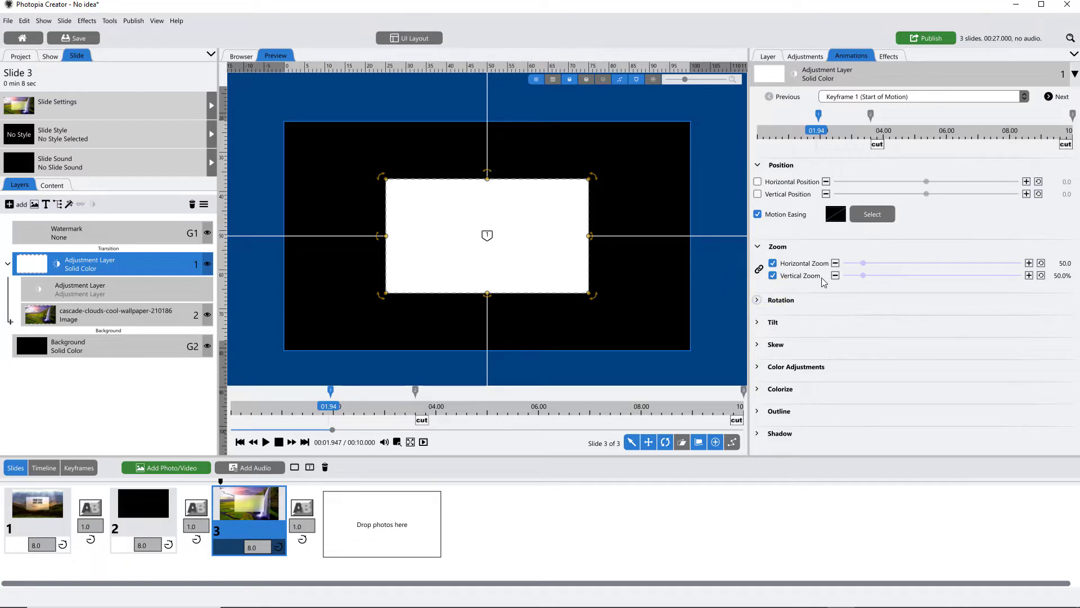
drag(863, 276, 844, 278)
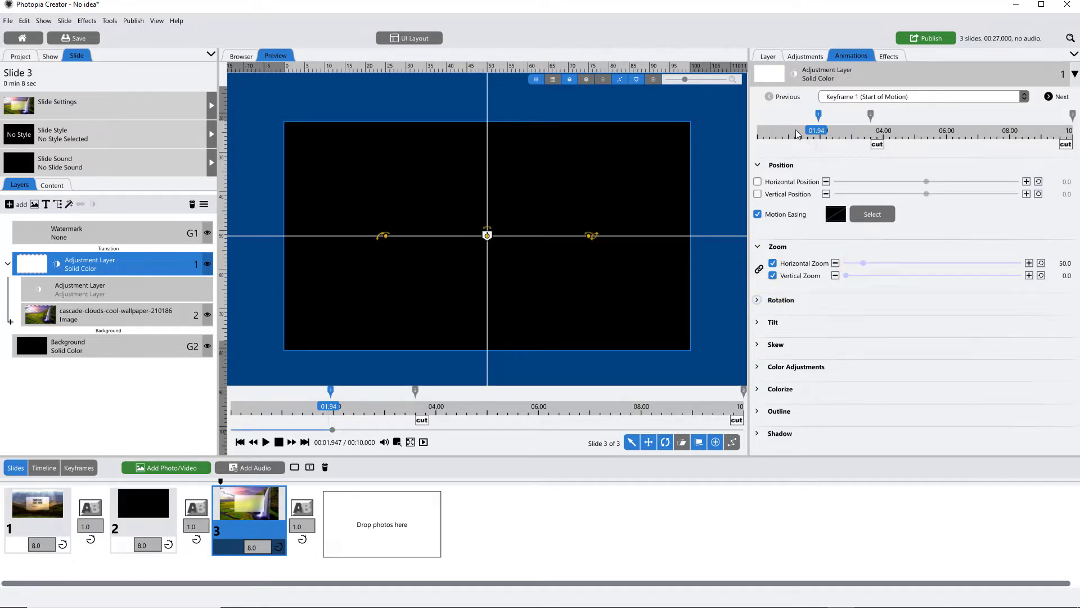
Scrub through the white box's opening animation, and play slide 3 to review the reveal
drag(797, 135, 842, 142)
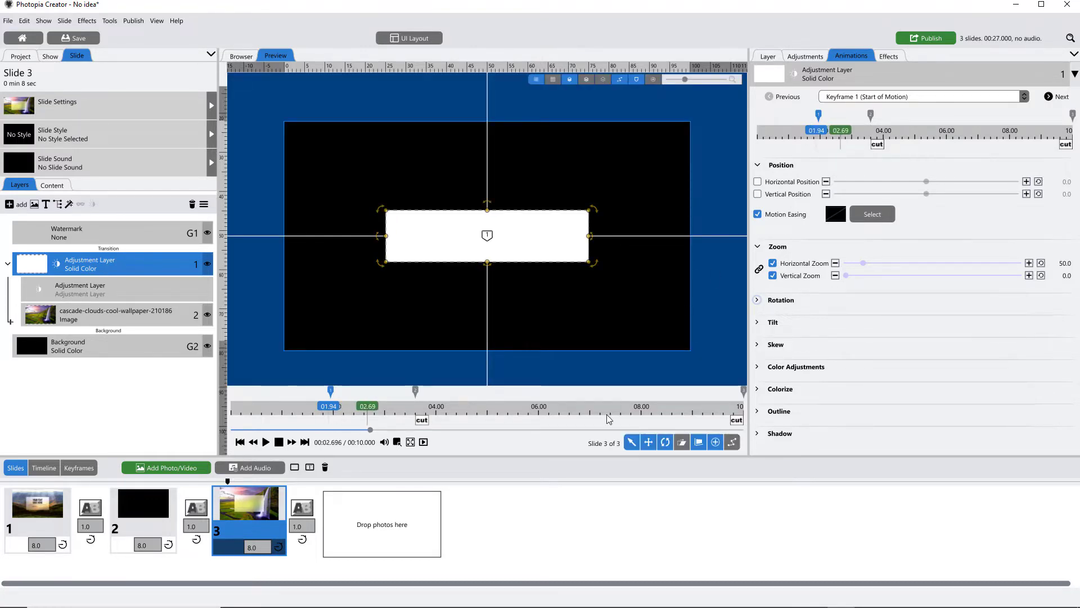
click(424, 442)
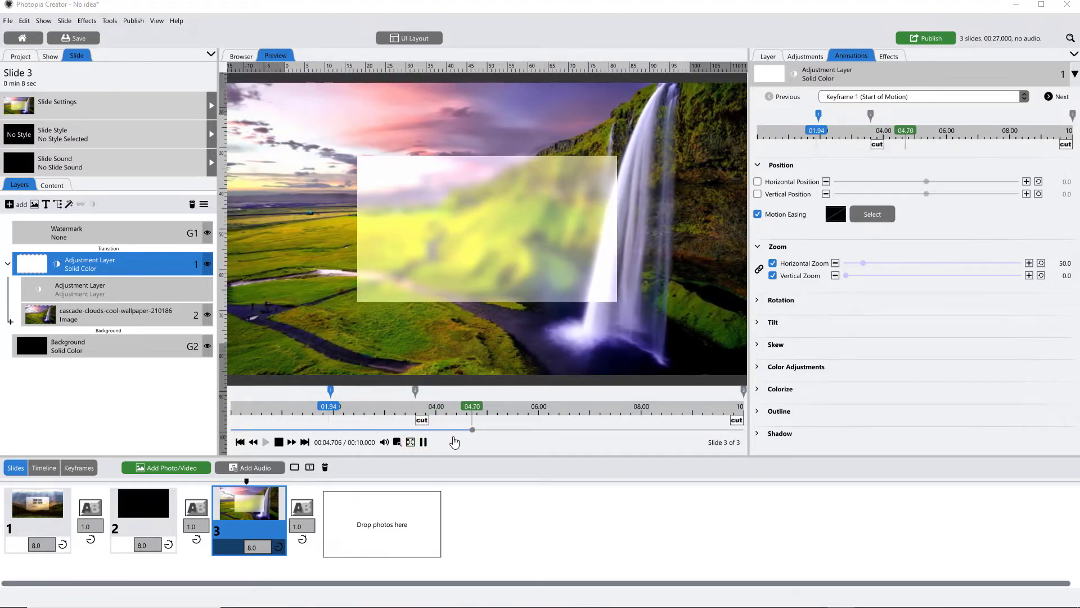
click(423, 442)
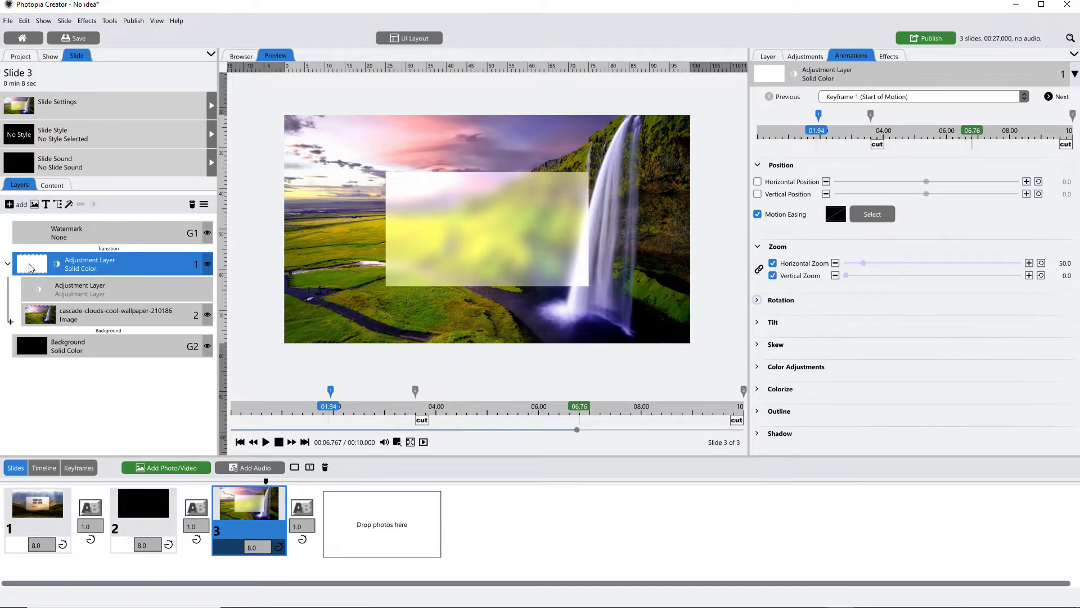
Add a two-line caption reading "Main Text Goes Here" in the Bebas Neue font to slide 3
click(48, 208)
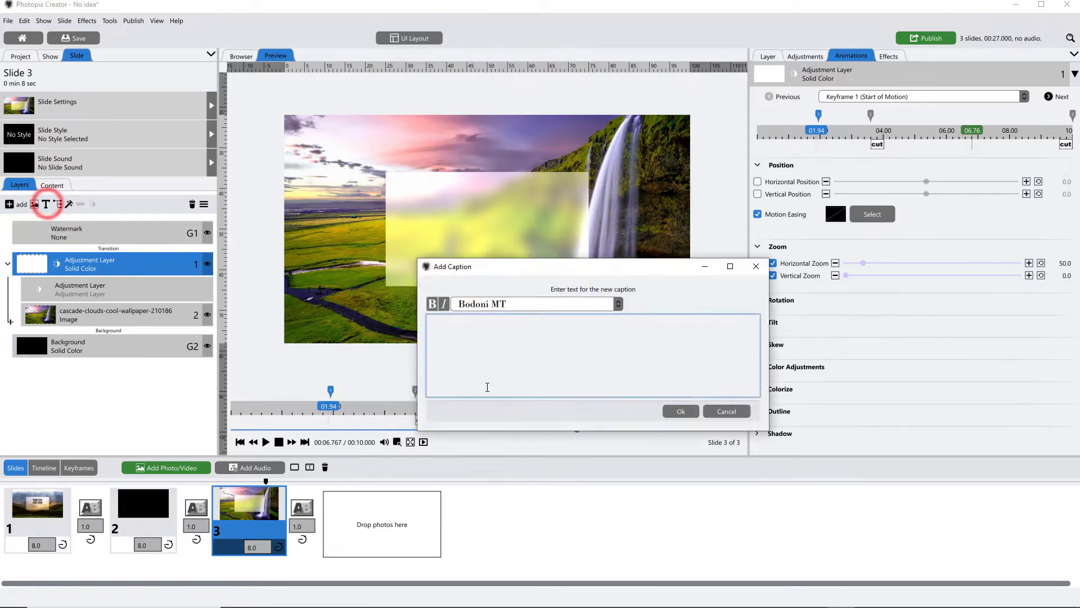
click(497, 381)
click(535, 304)
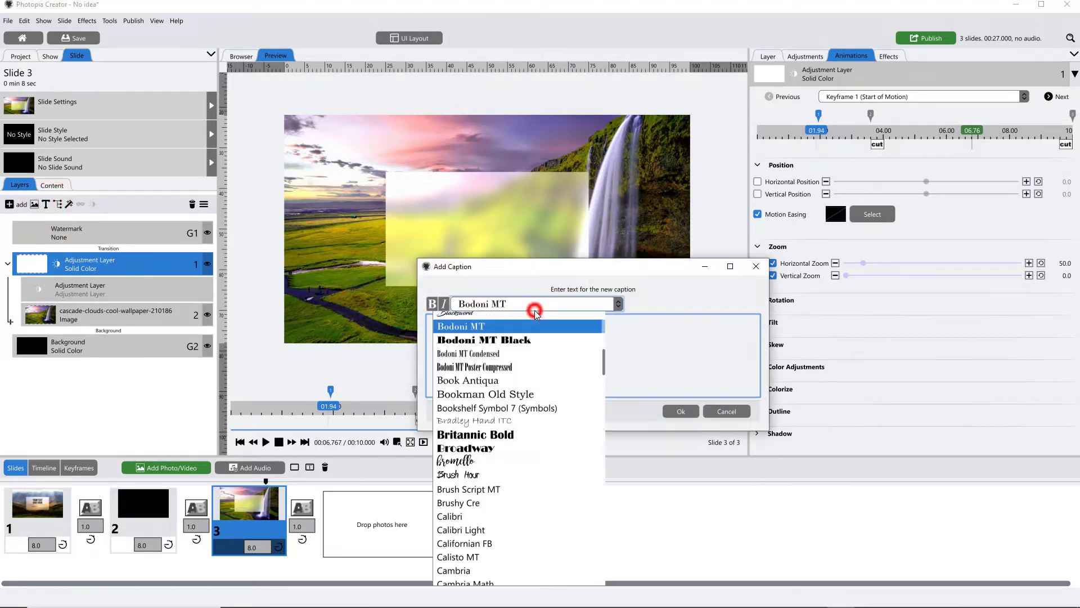
scroll(539, 443, down, 3)
scroll(539, 443, down, 2)
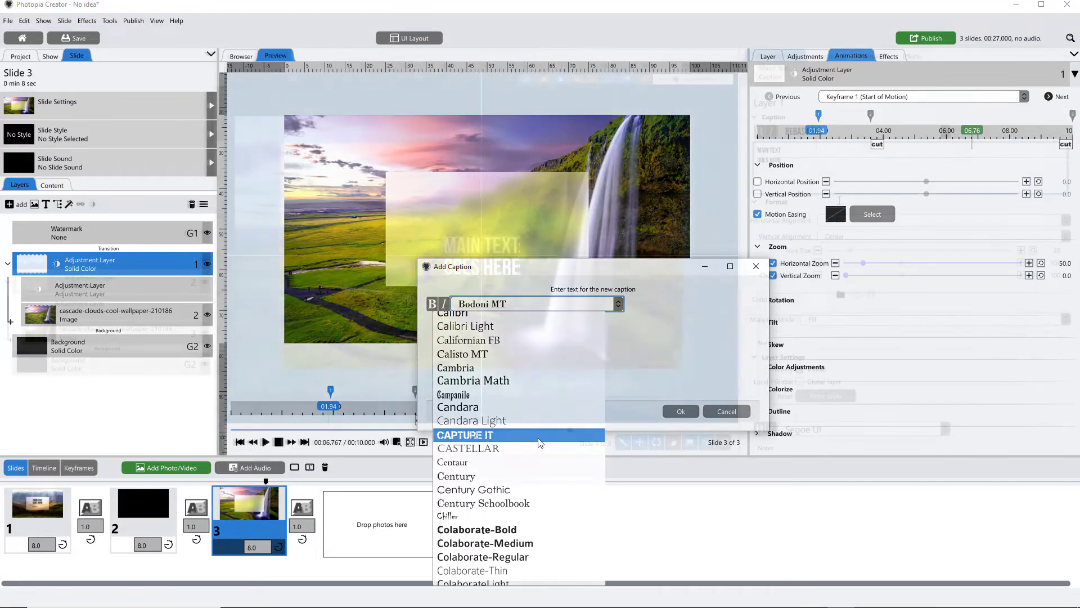
click(681, 411)
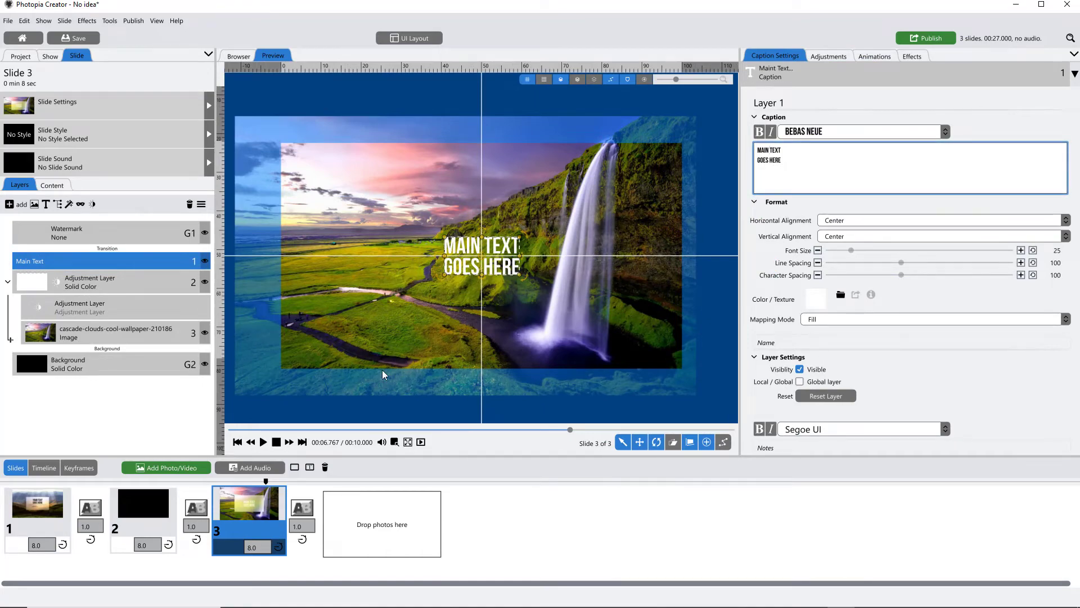
Show the caption over the white box and set its color to black (#000000FF)
click(264, 486)
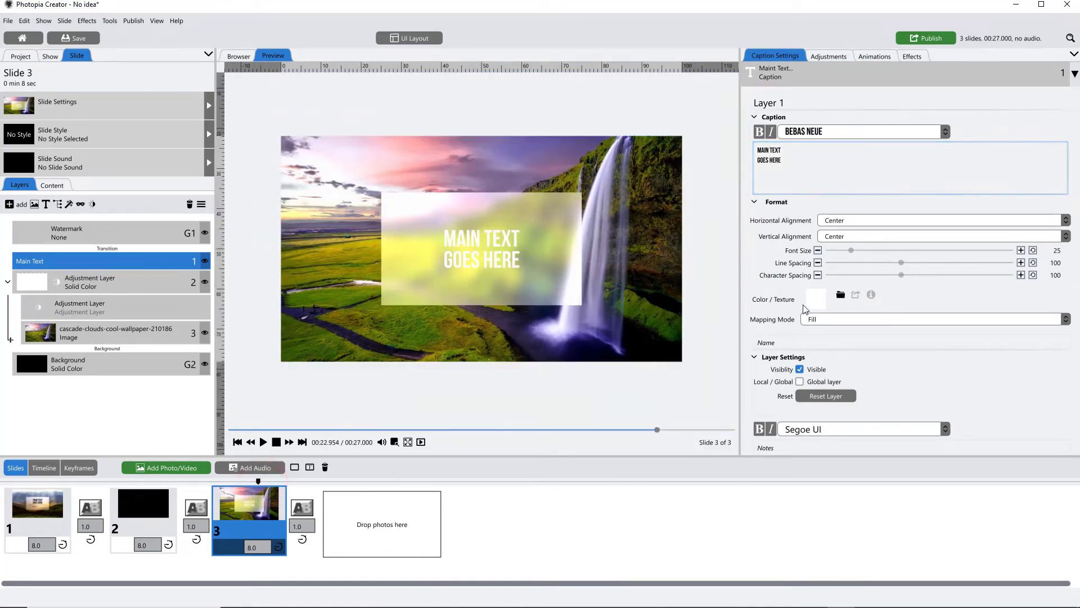
click(817, 297)
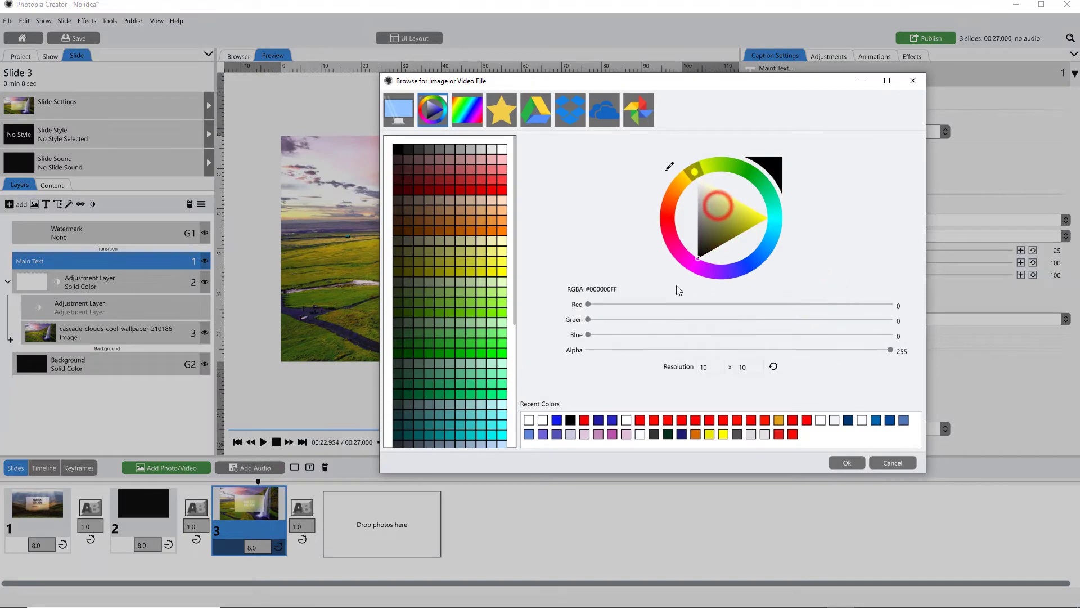
click(847, 463)
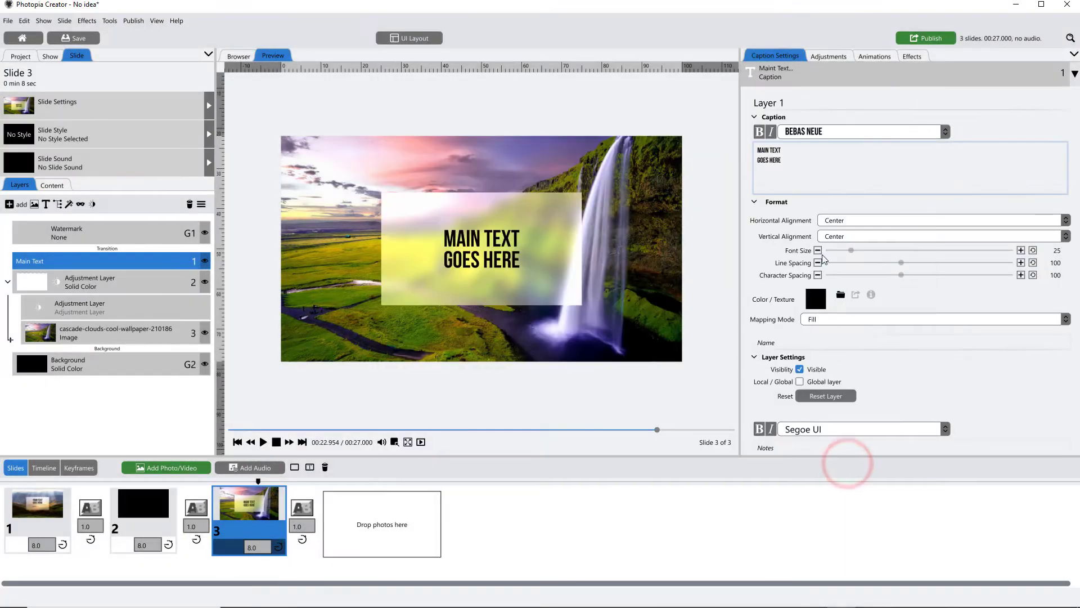
Set the caption's font size to 28 and move it up into the white box's upper half, at a vertical position of about -11.7
click(851, 250)
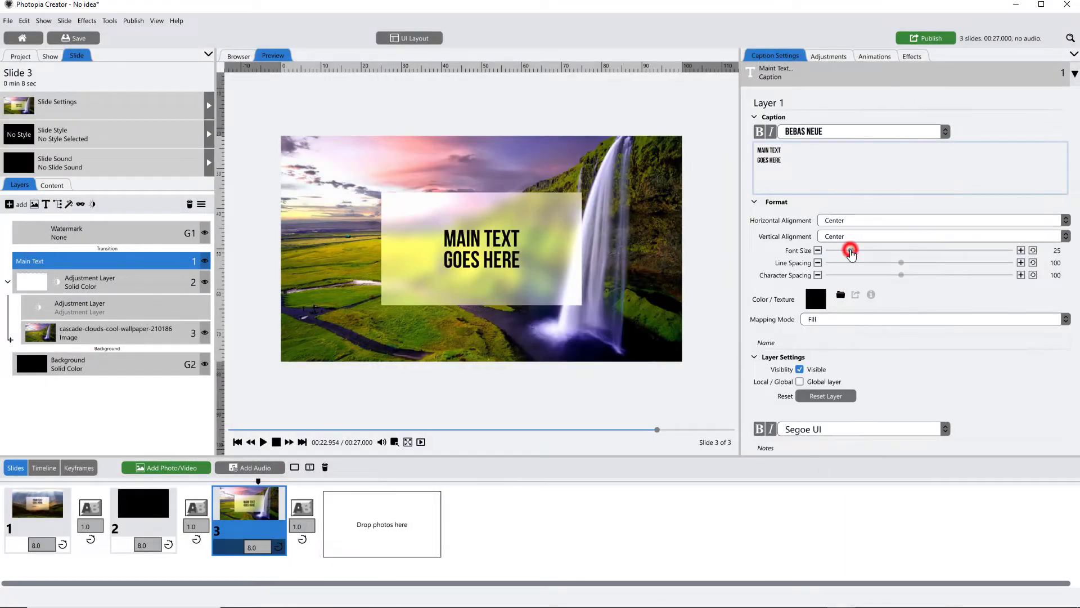
drag(852, 250, 854, 251)
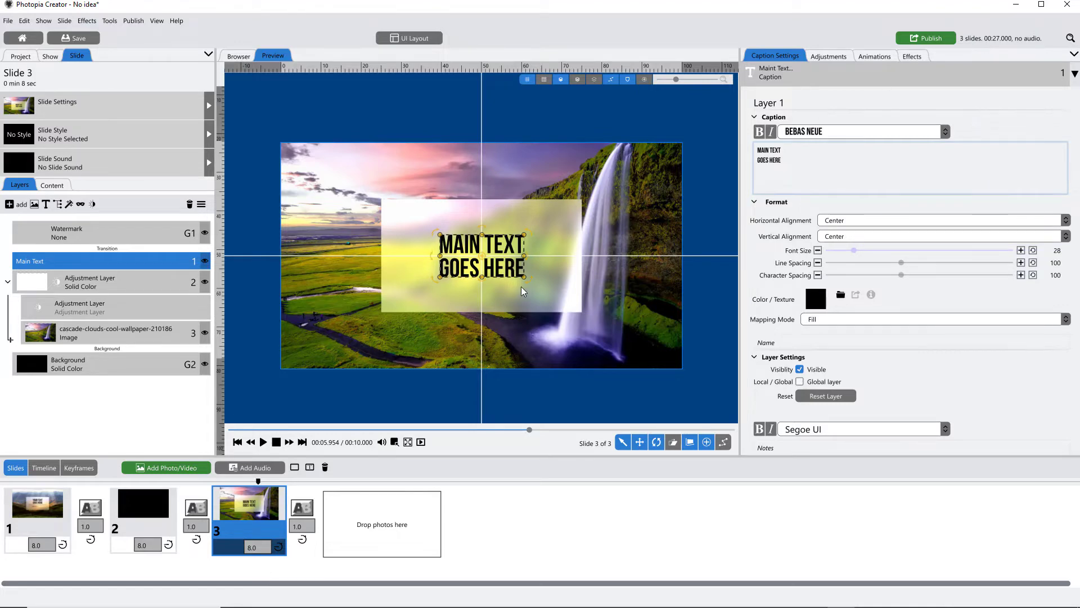
drag(504, 274, 504, 243)
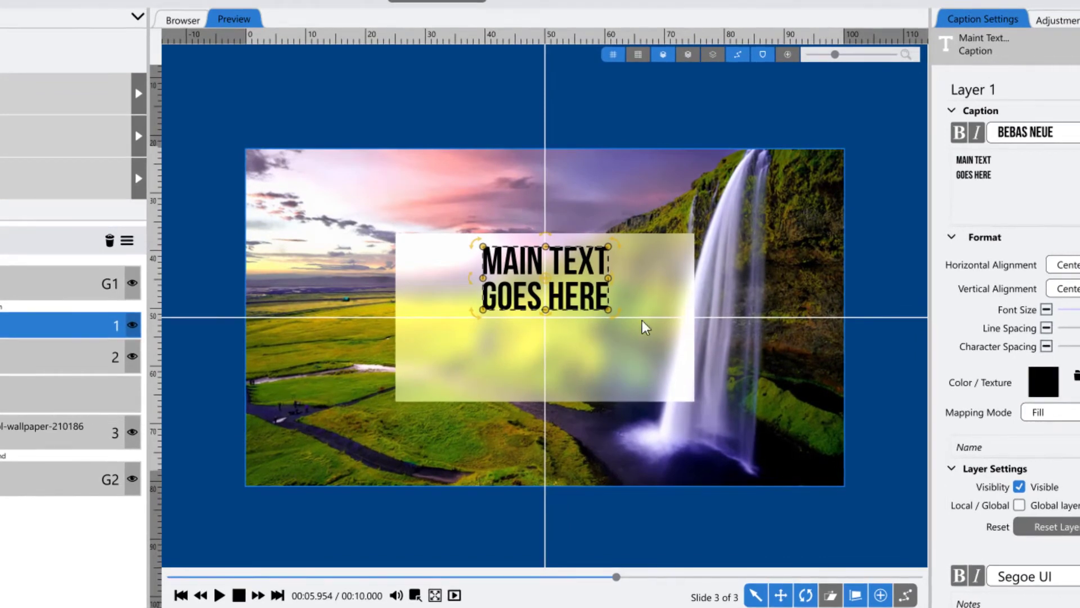
Define a white 2 x 2 alignment grid for the preview area
right_click(674, 384)
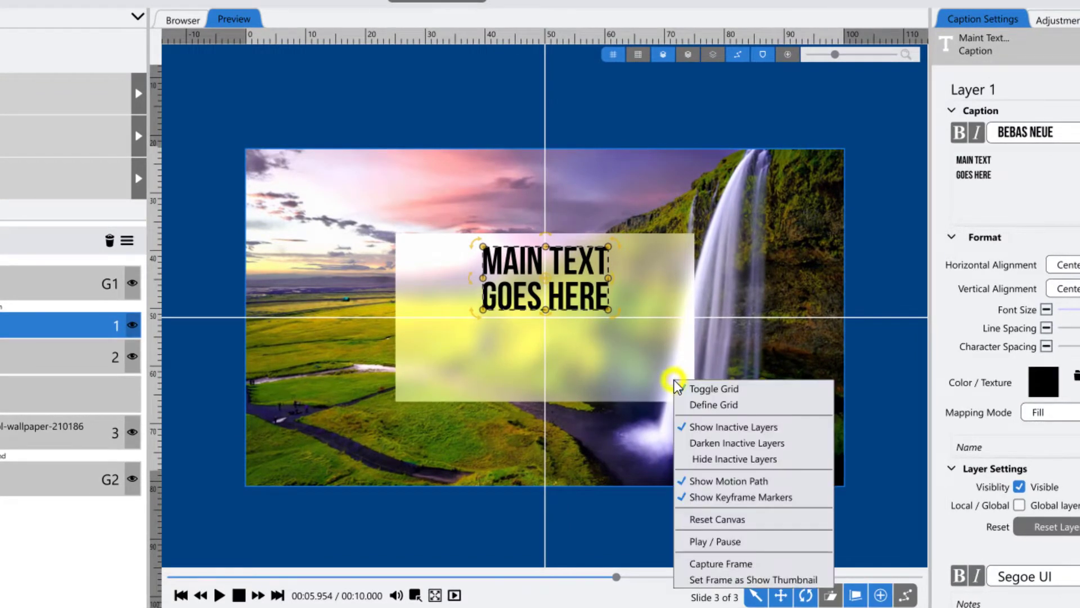
click(709, 404)
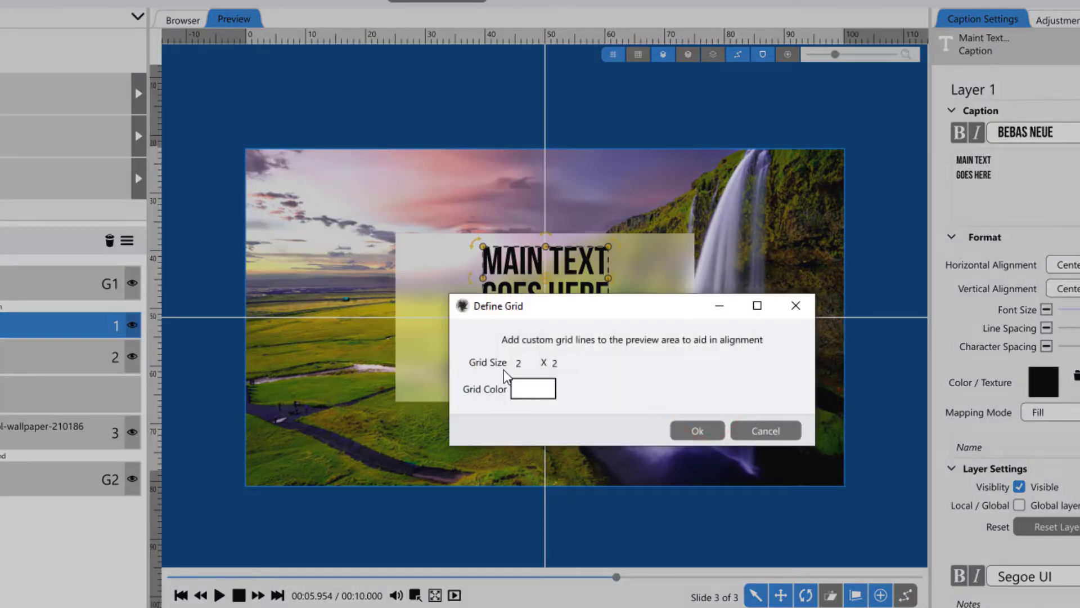
click(700, 430)
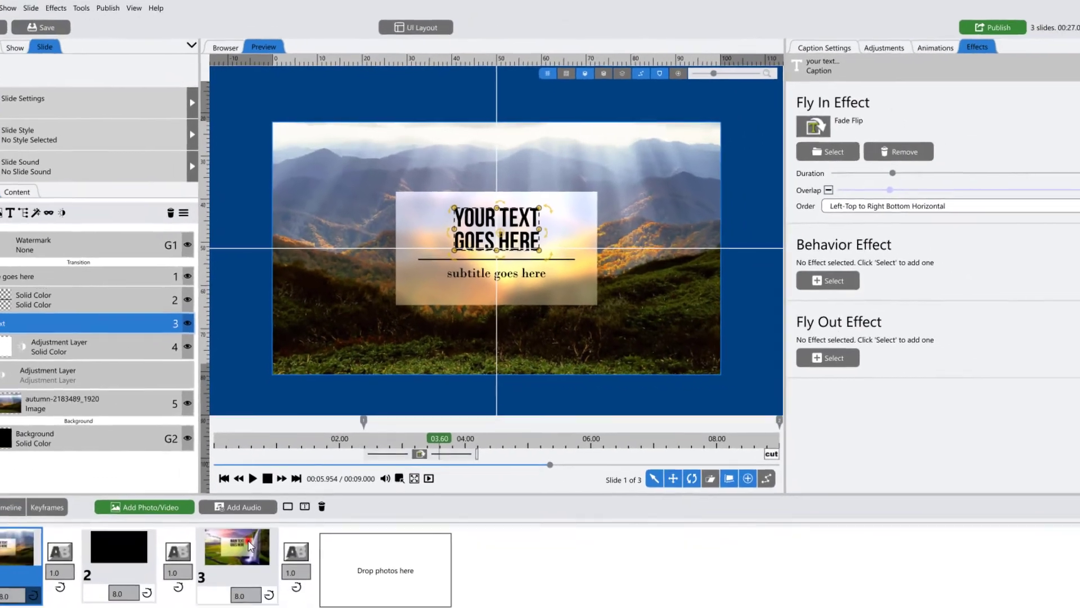
Apply the Fade Flip fly-in effect to slide 3's main text caption
click(249, 544)
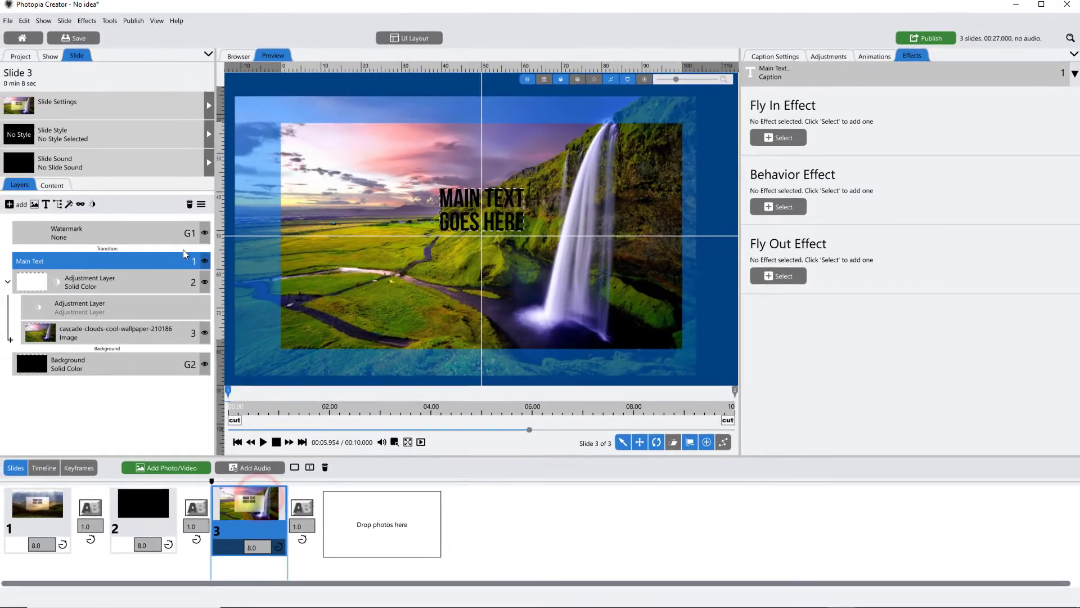
click(774, 145)
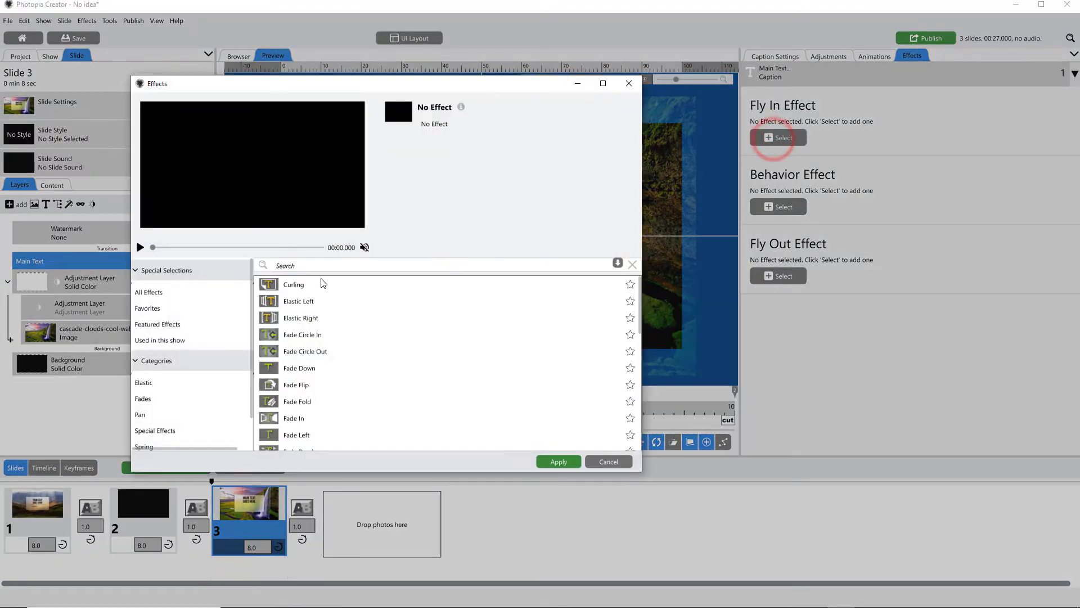
click(325, 266)
text(fade)
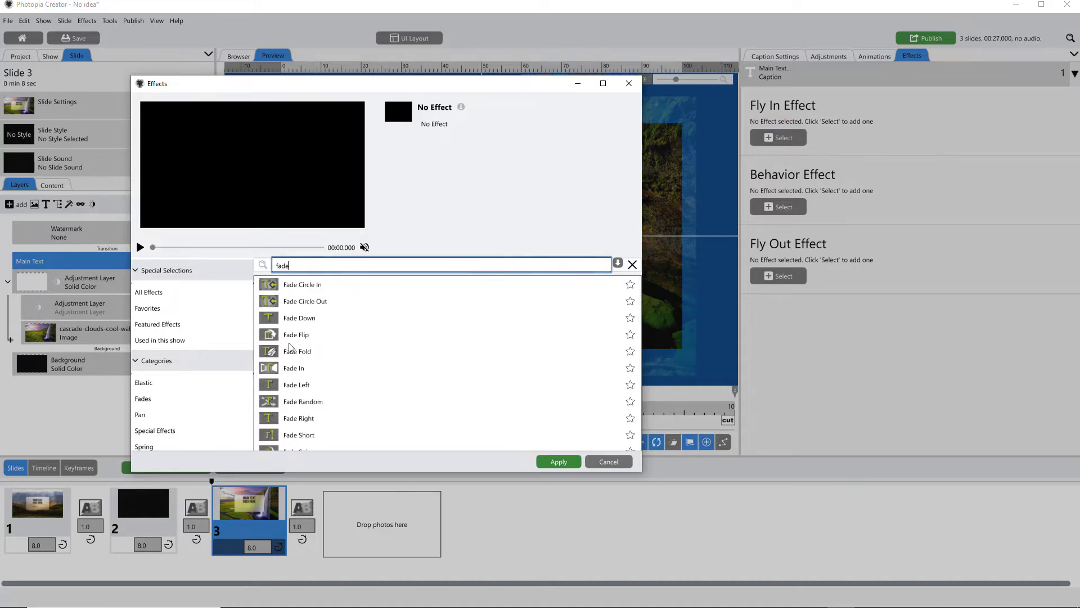
click(294, 336)
click(558, 461)
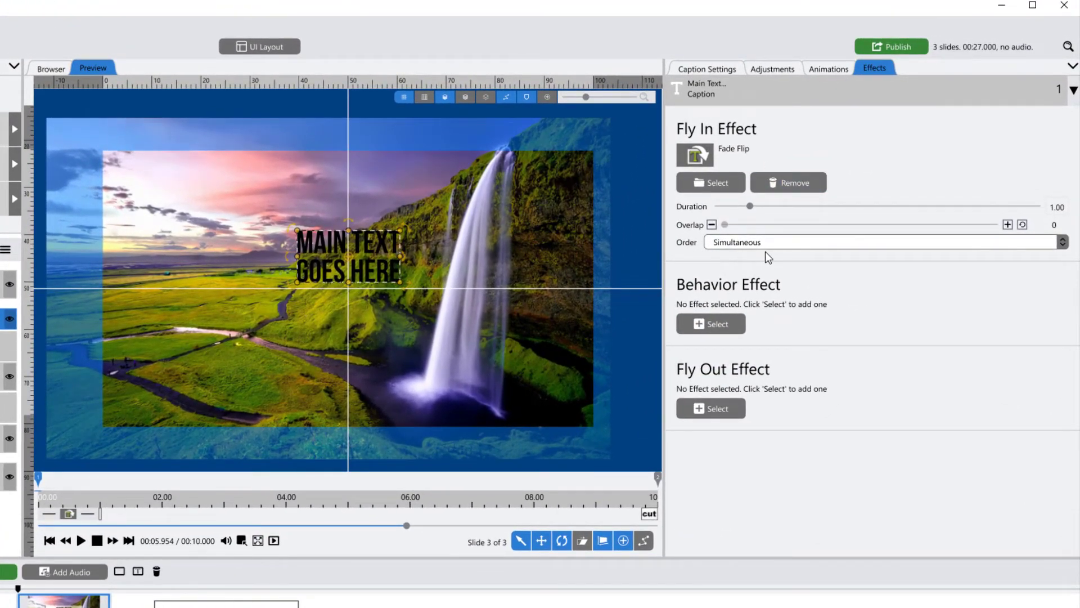
Preview the caption's fly-in and move its first keyframe to 3.90 seconds, after the white box opens
click(25, 599)
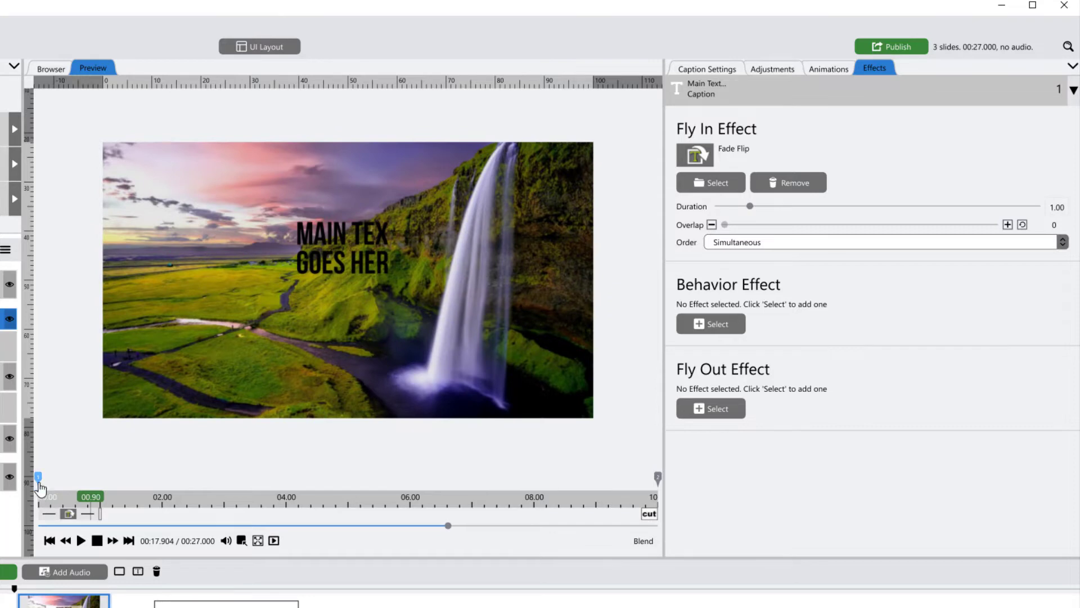
drag(37, 478, 310, 532)
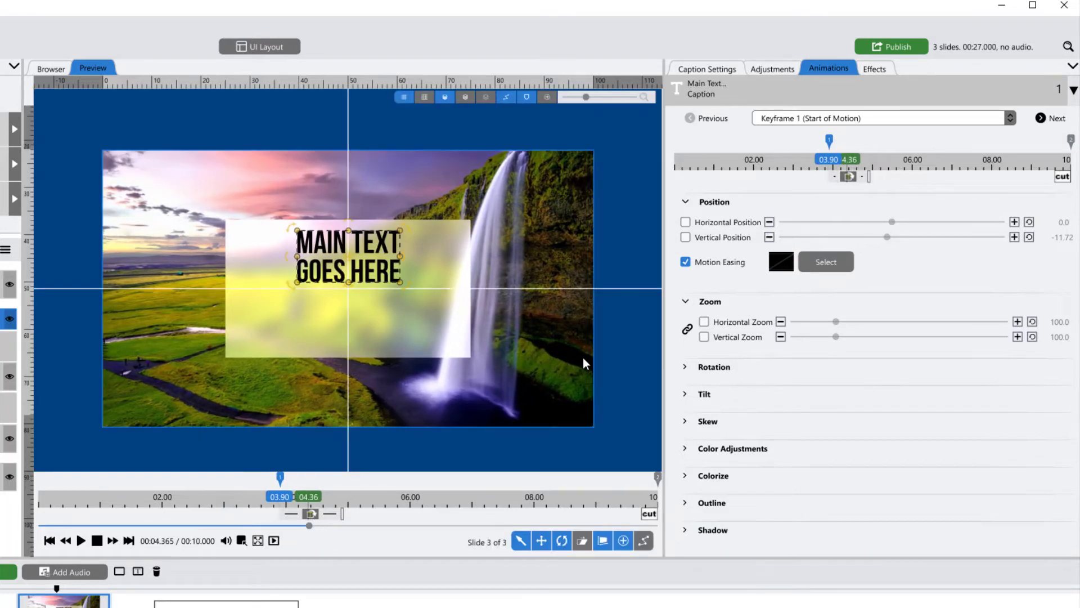
Set the Fade Flip effect's order to Left-Top to Right Bottom Horizontal and scrub through the caption's entrance
click(876, 68)
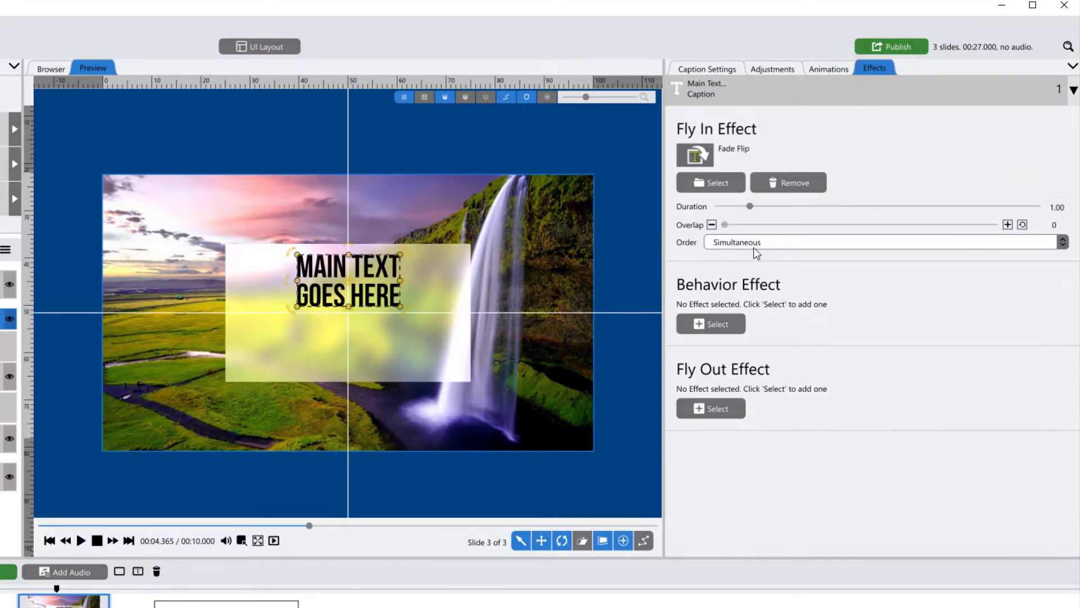
click(772, 241)
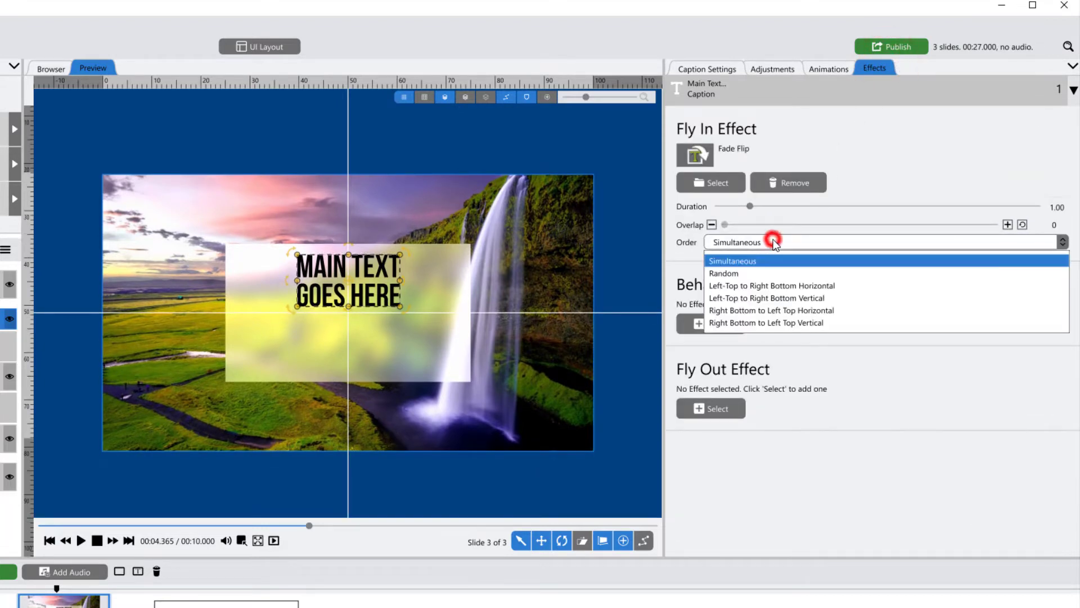
click(770, 286)
click(60, 588)
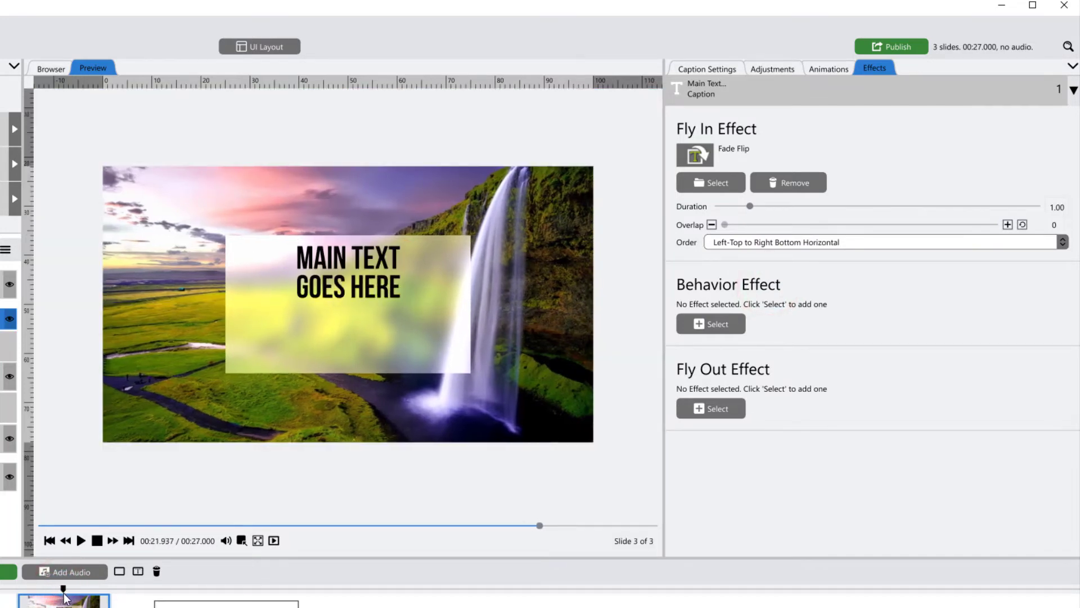
drag(64, 596, 57, 601)
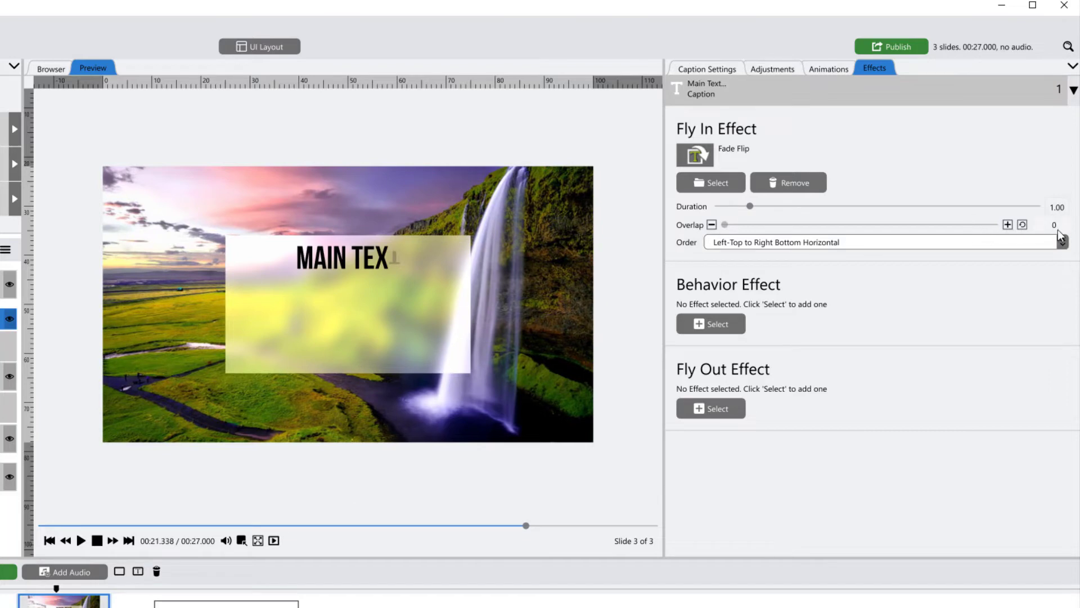
Set the Fade Flip effect's overlap to 20% and scrub back through the letter animation
click(1057, 226)
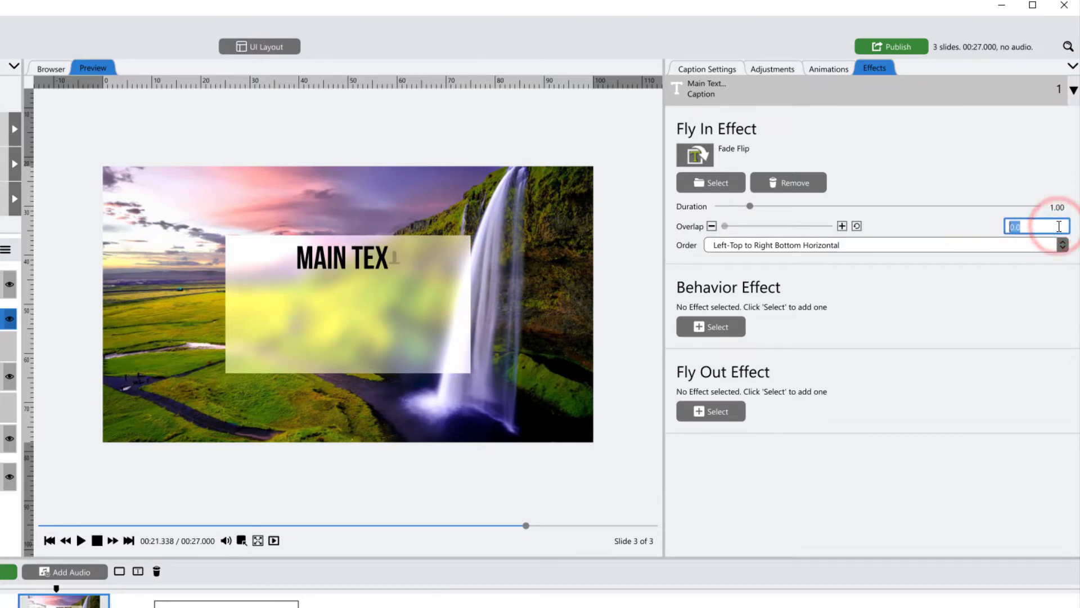
text(20)
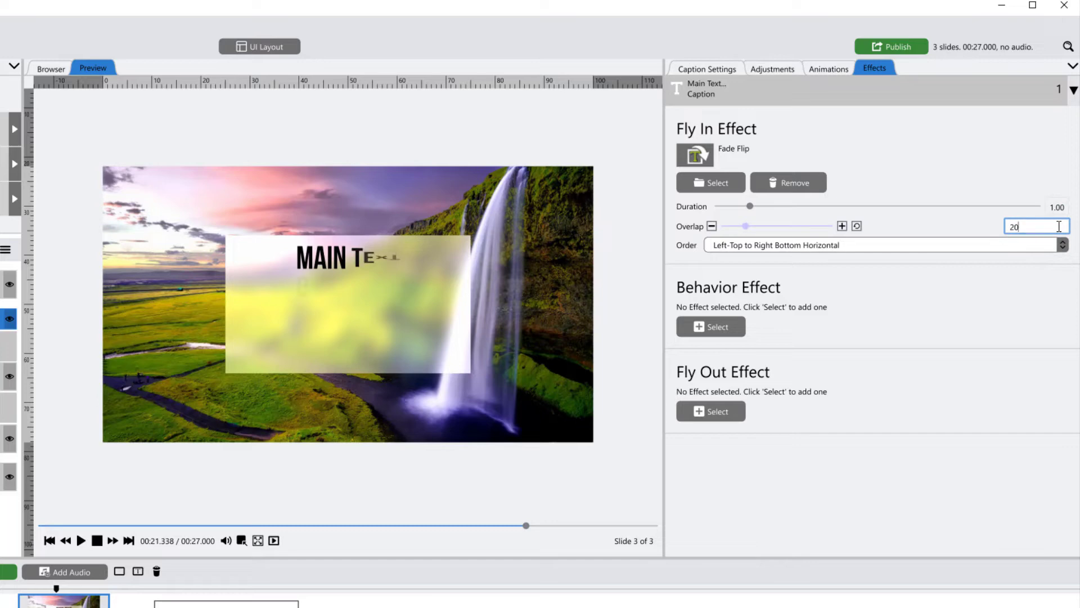
key(Tab)
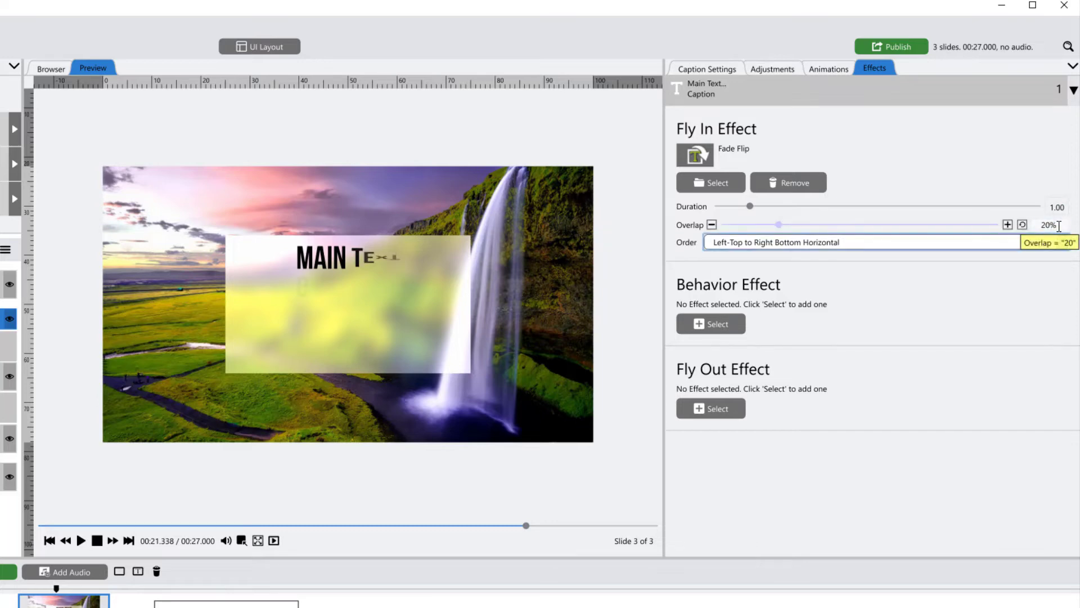
mouse_move(62, 596)
mouse_down()
mouse_move(42, 597)
mouse_move(52, 599)
mouse_up()
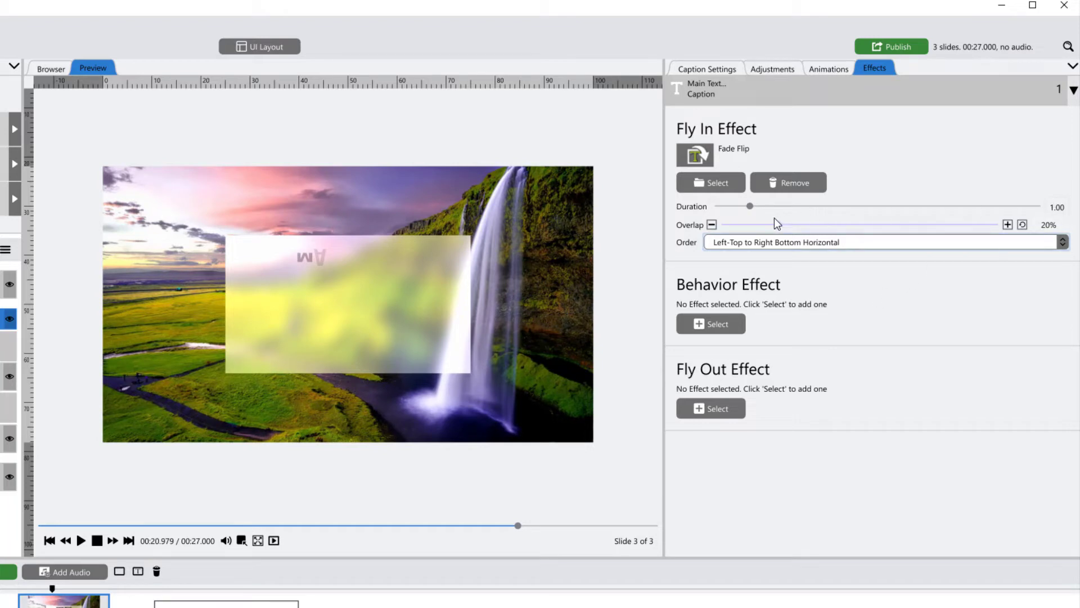
Lengthen the caption's fly-in effect so it ends at about 5.8 seconds, and scrub through the slide to check the timing
click(753, 207)
click(840, 69)
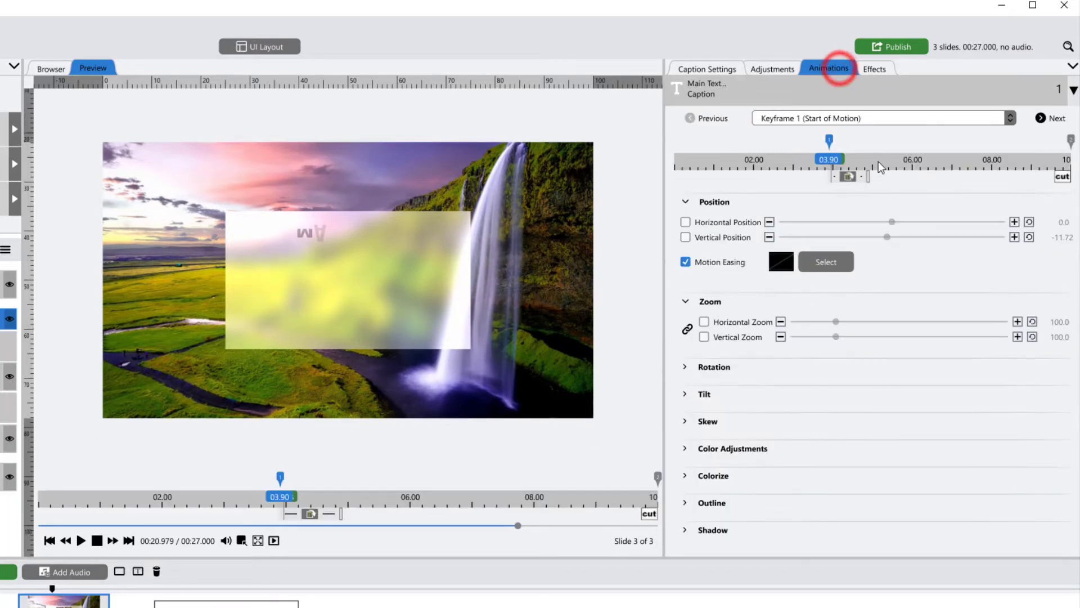
click(866, 176)
mouse_move(895, 182)
mouse_down()
mouse_move(883, 183)
mouse_move(895, 181)
mouse_up()
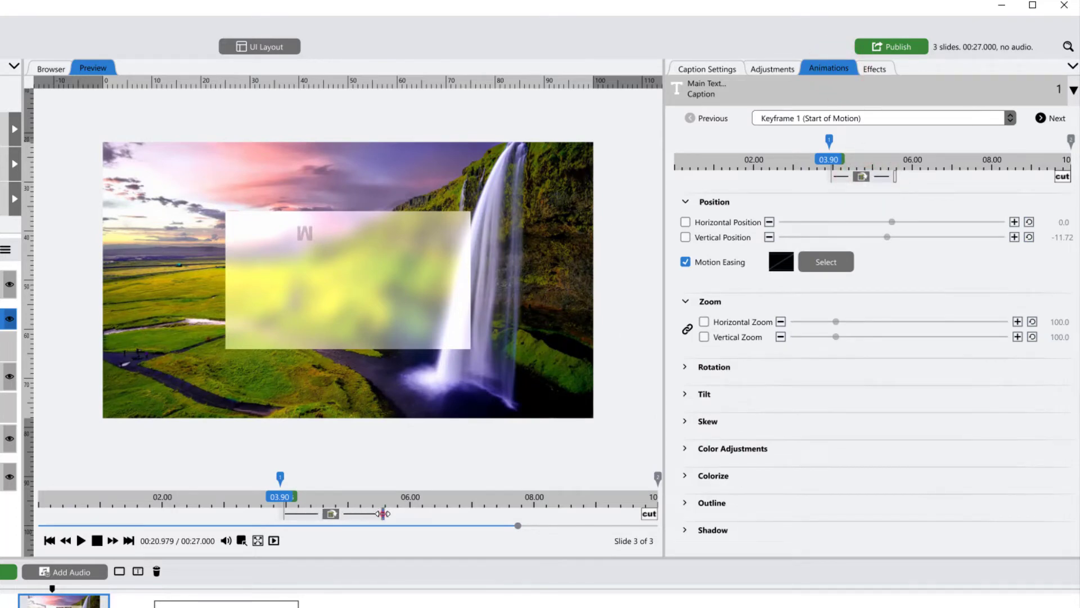
drag(383, 513, 396, 514)
mouse_move(244, 495)
mouse_down()
mouse_move(423, 498)
mouse_move(275, 498)
mouse_move(424, 514)
mouse_move(398, 513)
mouse_up()
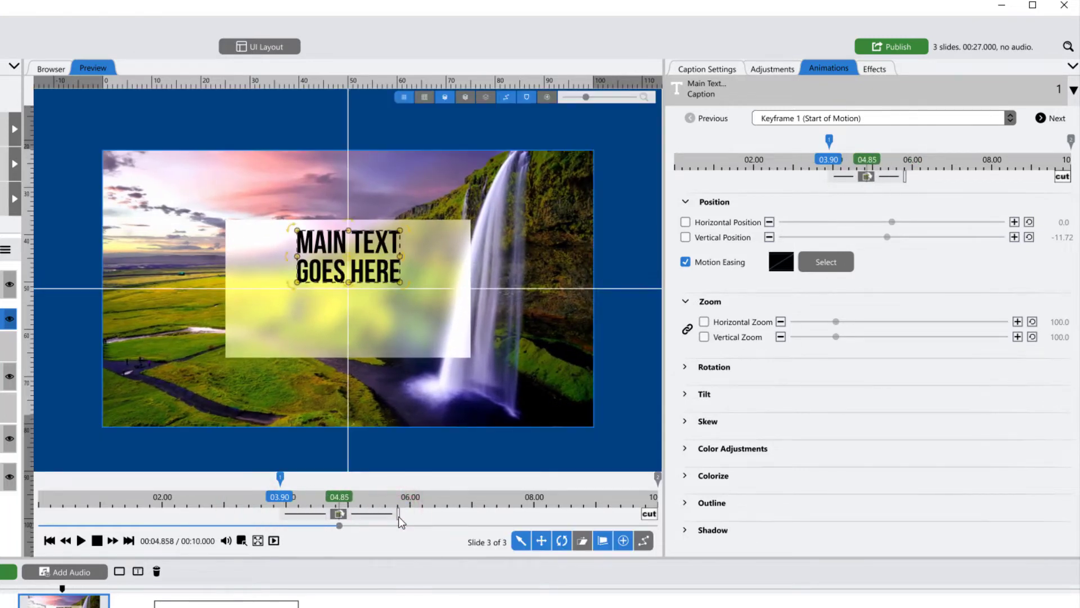
drag(252, 502, 370, 525)
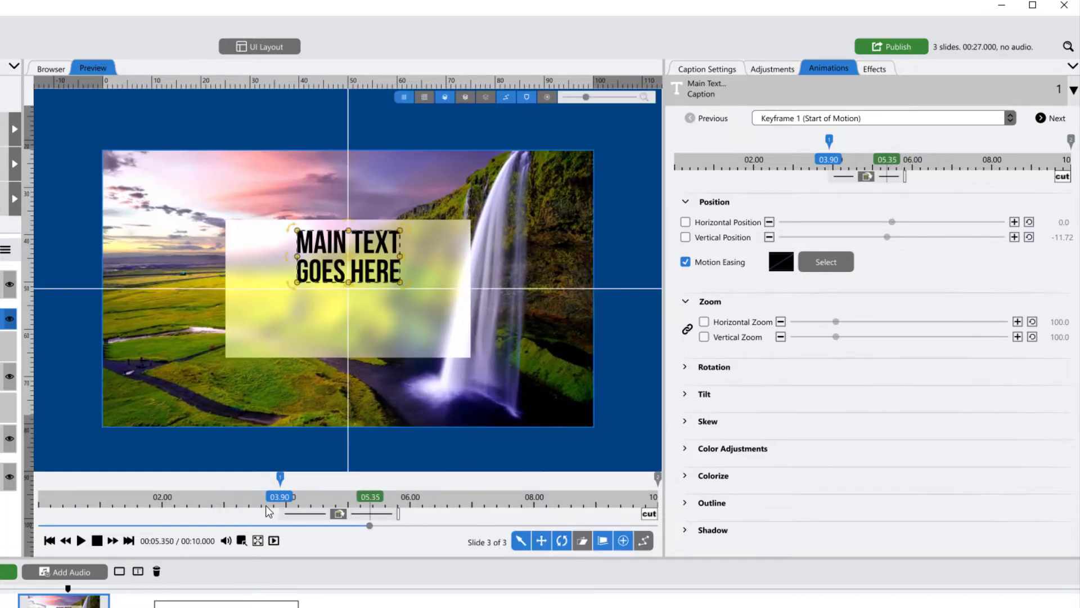
drag(266, 502, 431, 498)
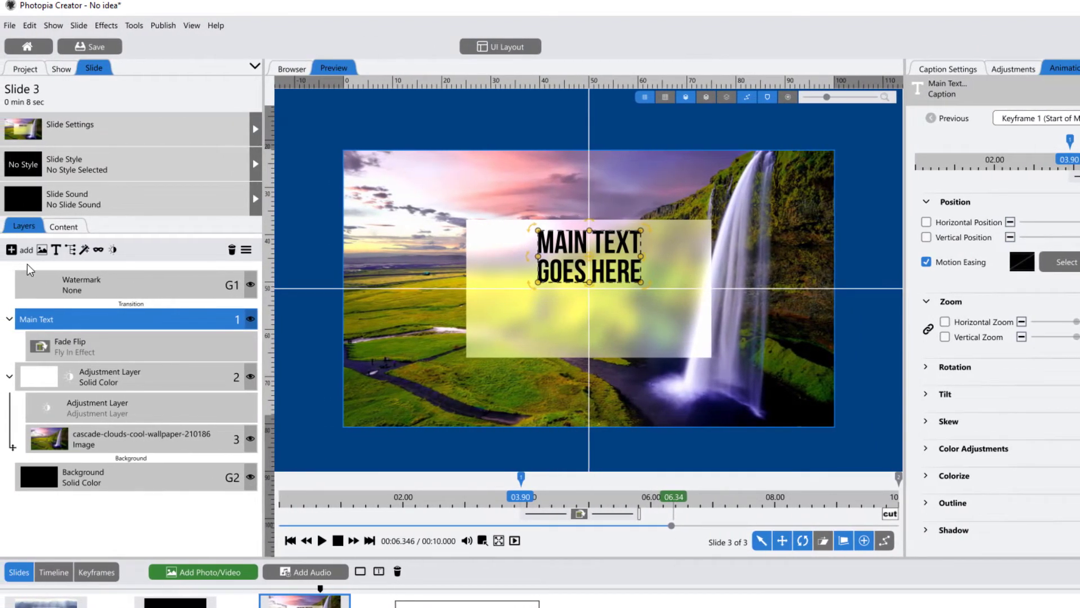
Add a black solid color layer with a resolution of 400 x 2 for the divider line
click(25, 251)
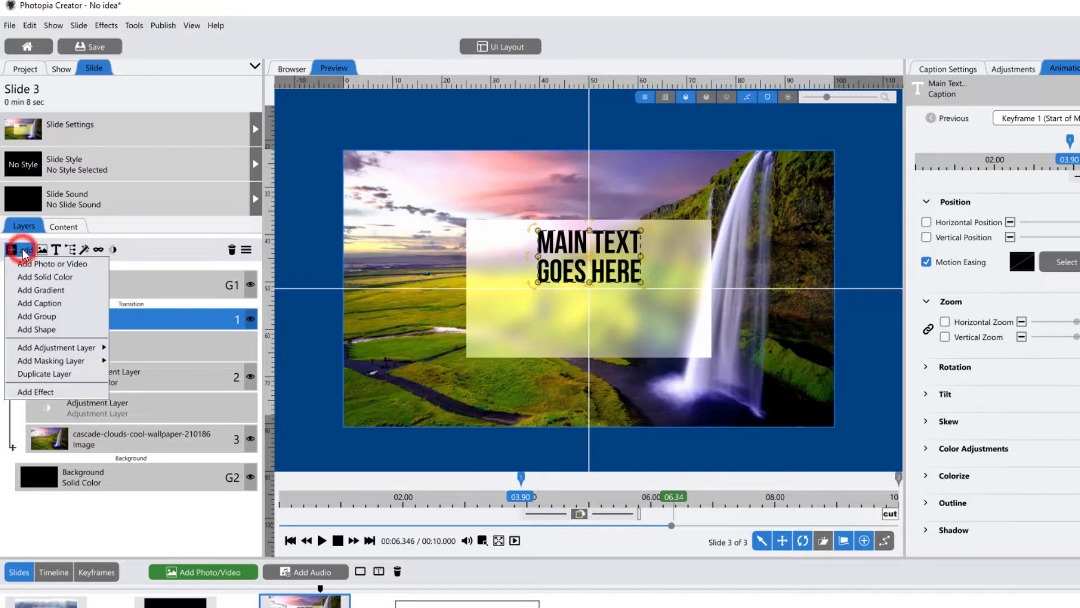
click(40, 277)
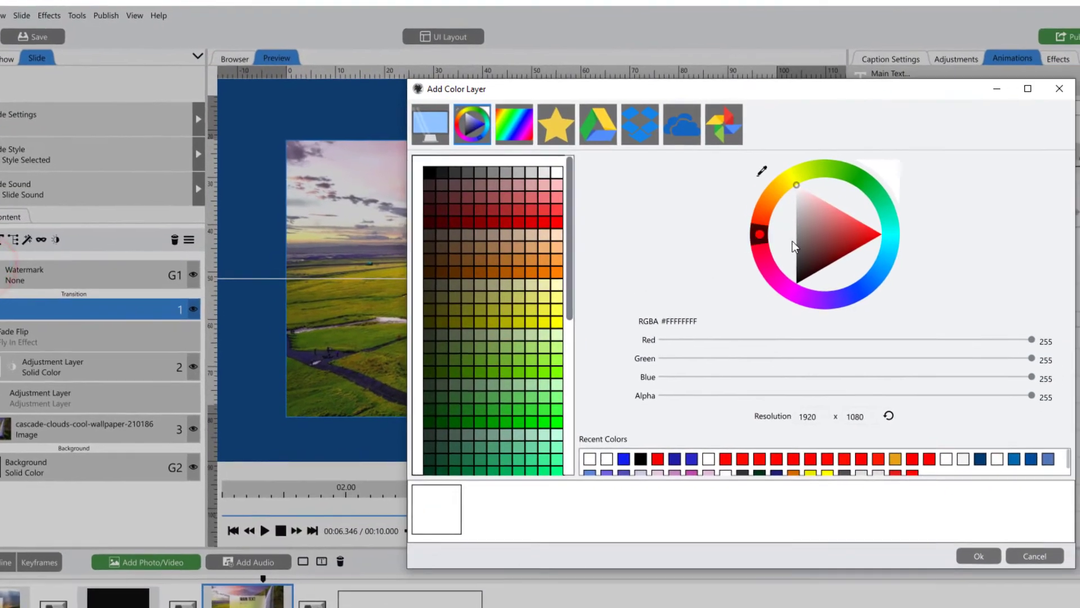
drag(880, 266, 817, 340)
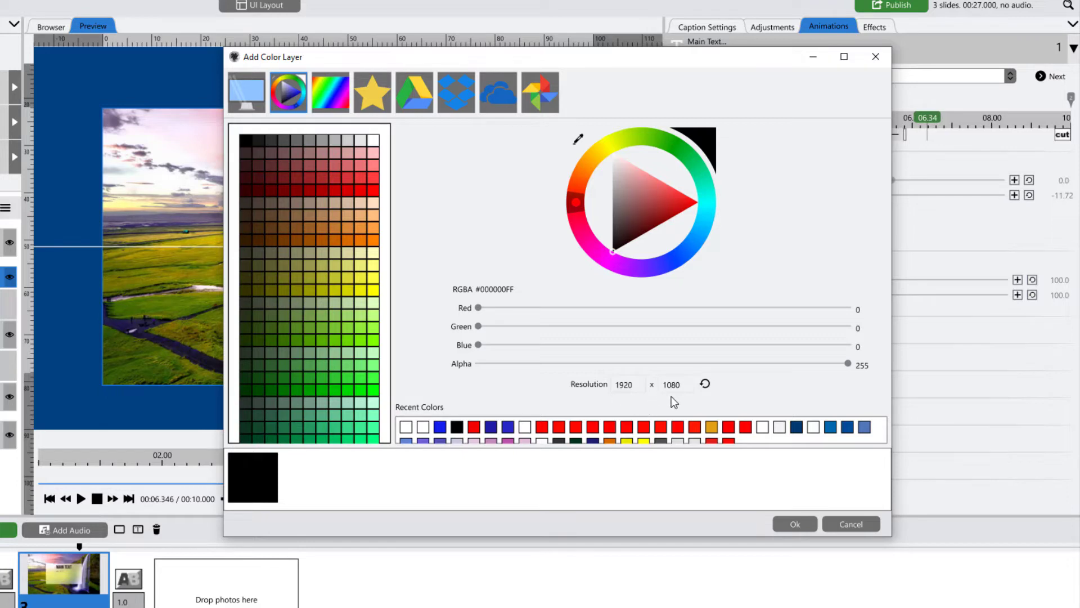
double_click(688, 385)
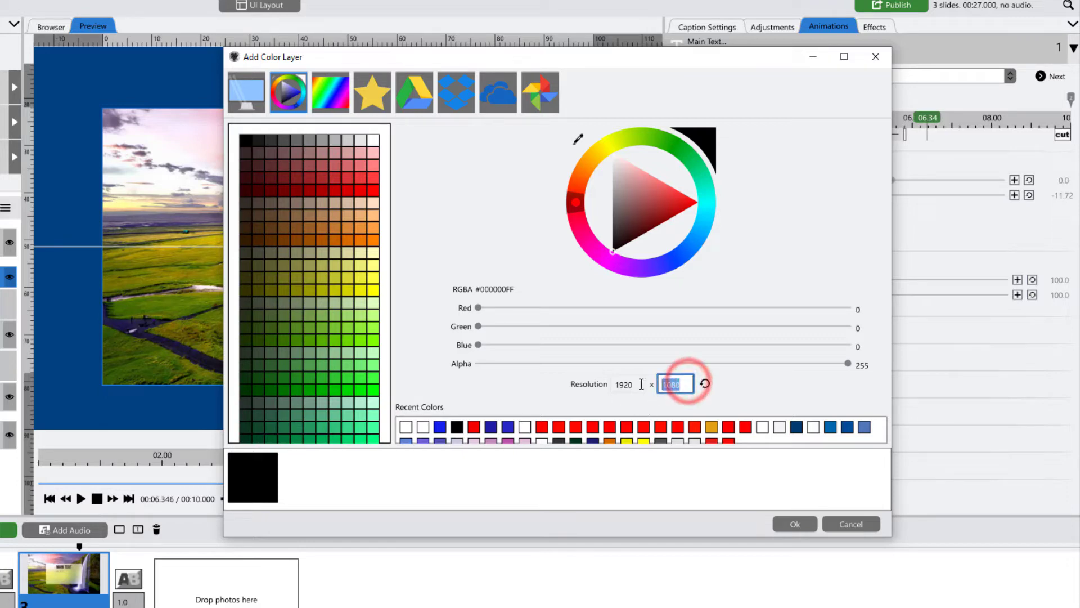
text(2)
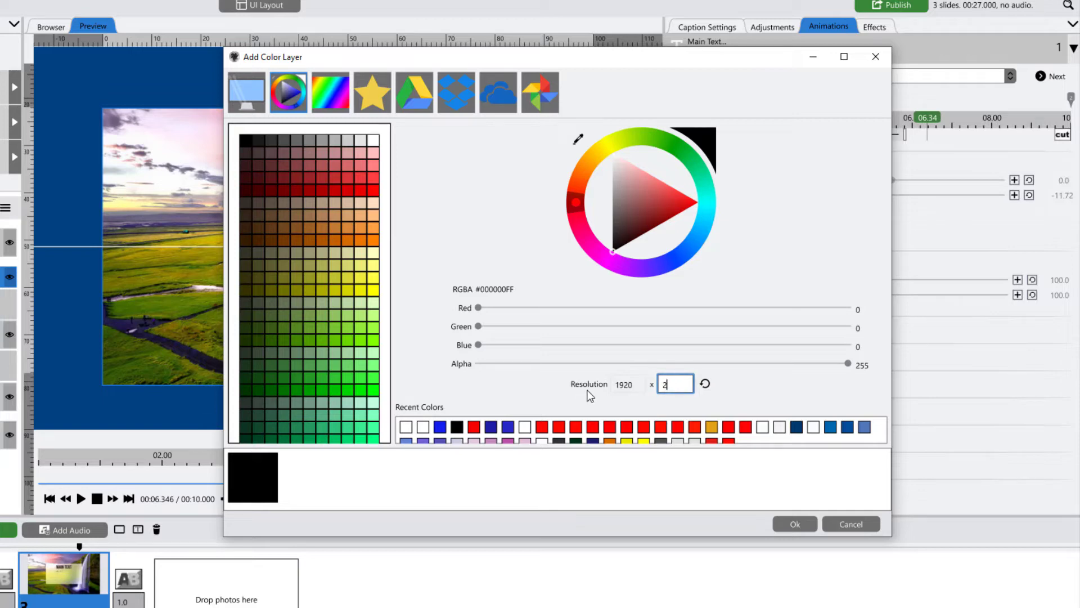
double_click(633, 384)
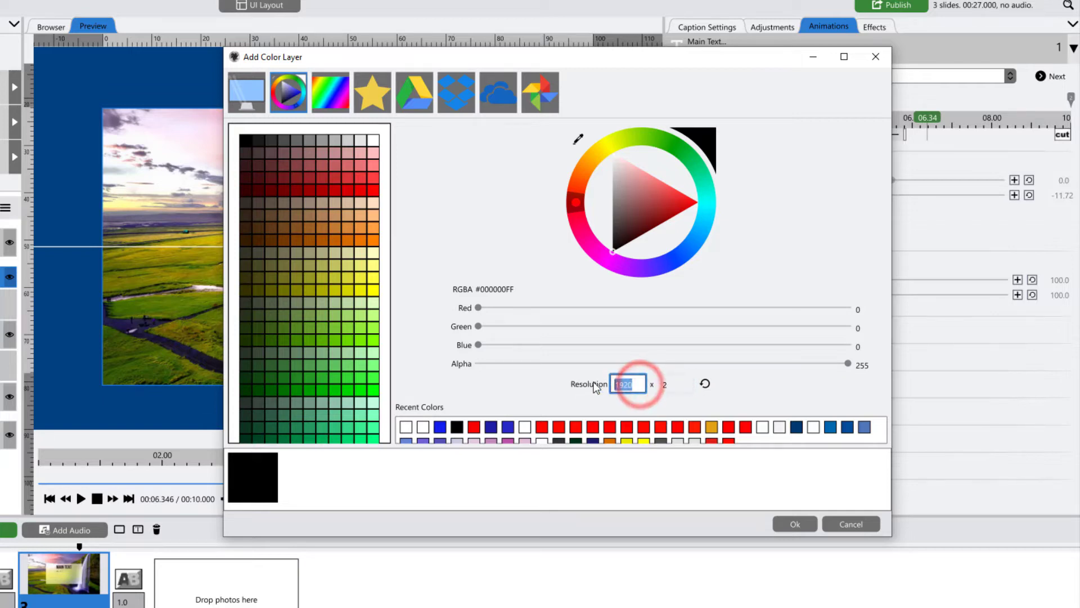
text(40)
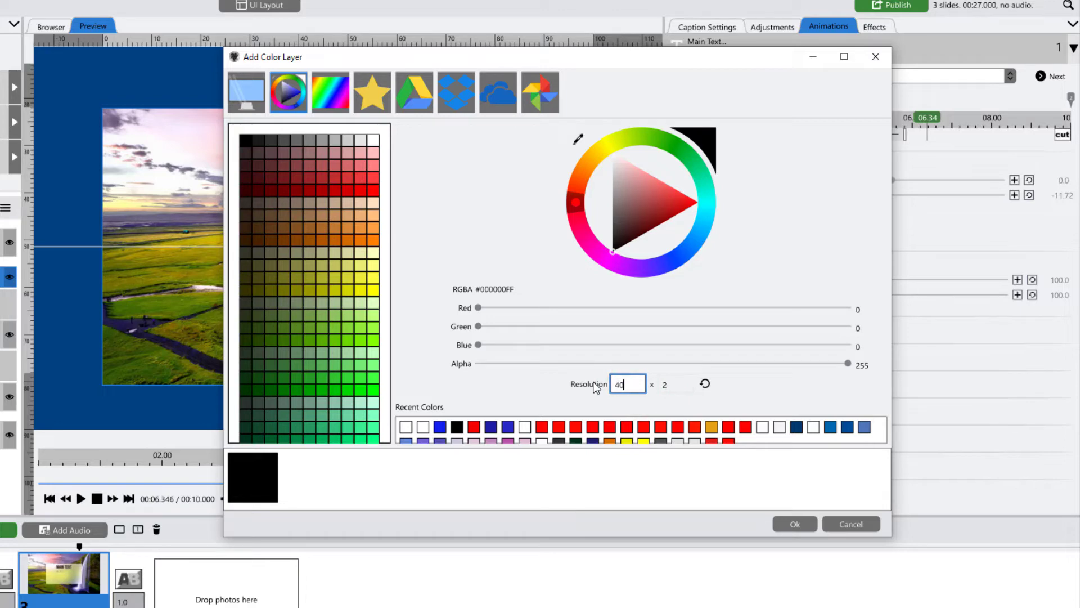
text(0)
click(788, 525)
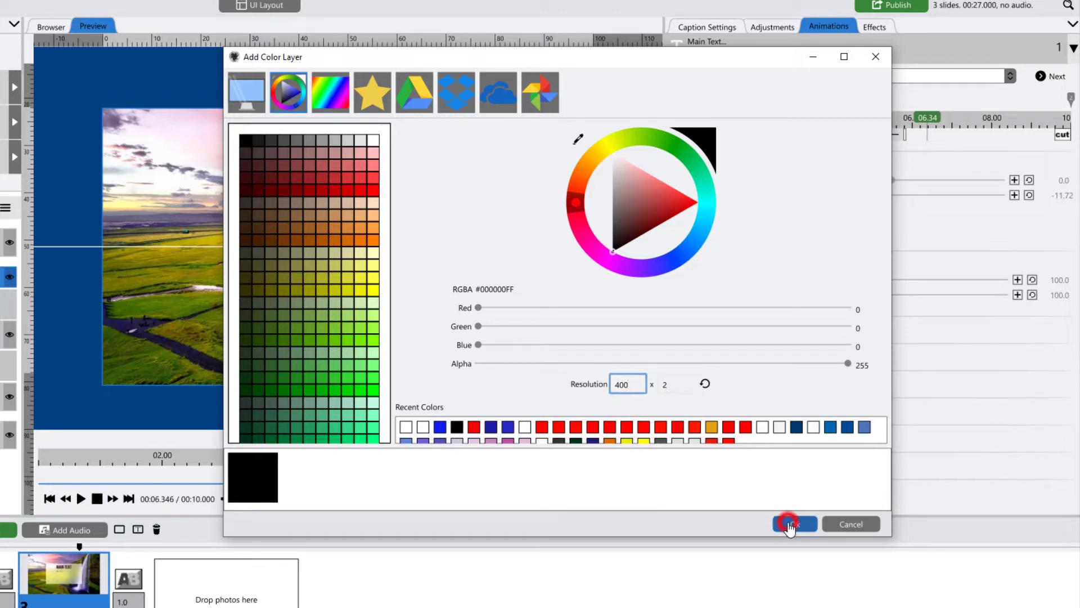
Set the line layer's scaling to Fit to frame and scrub through the slide to check it under the main text
click(58, 565)
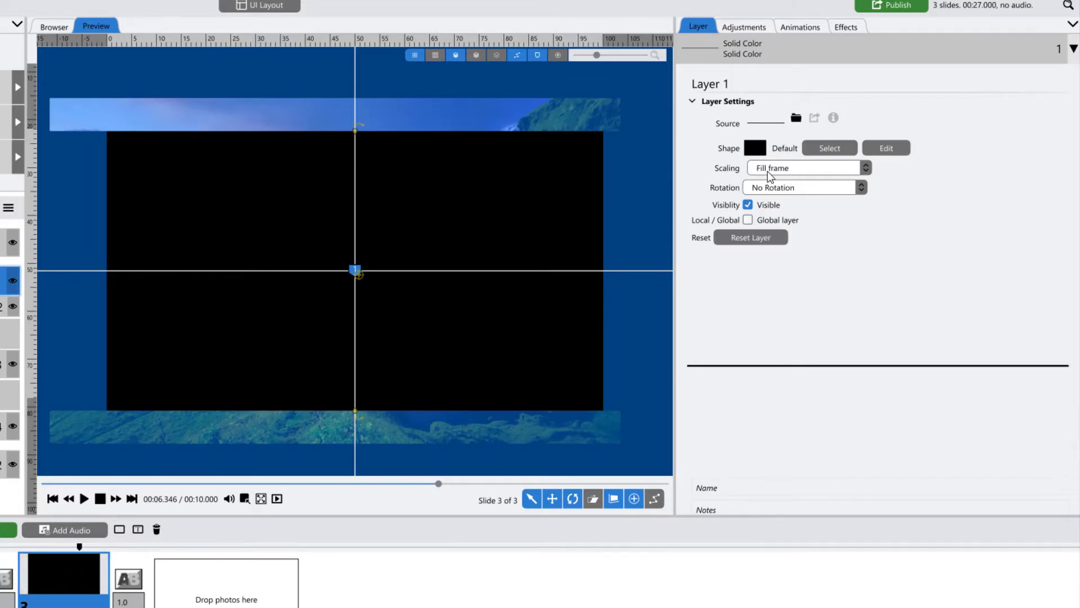
click(775, 170)
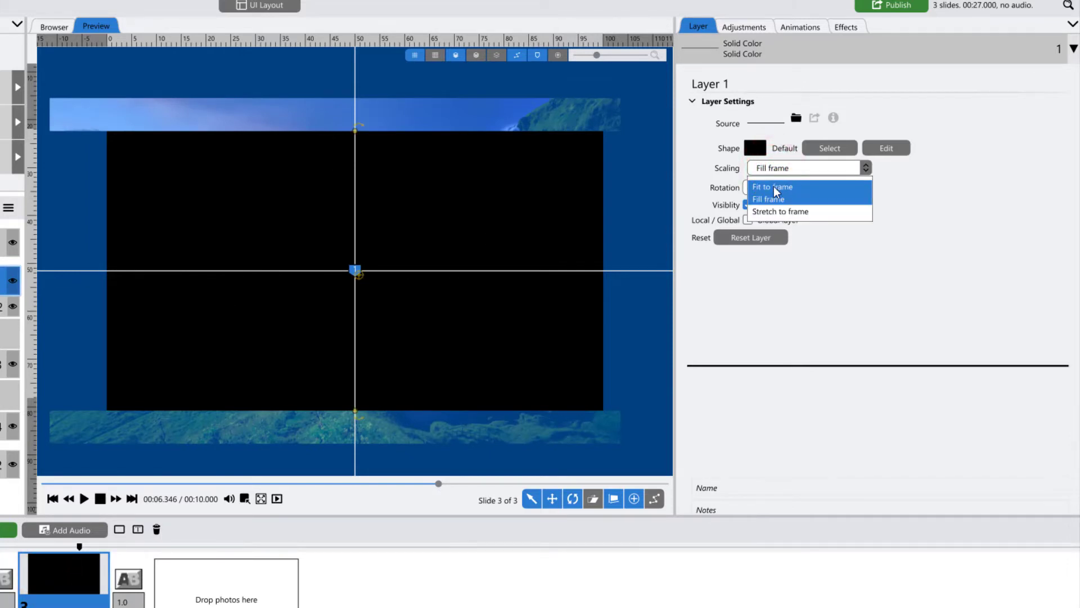
click(774, 187)
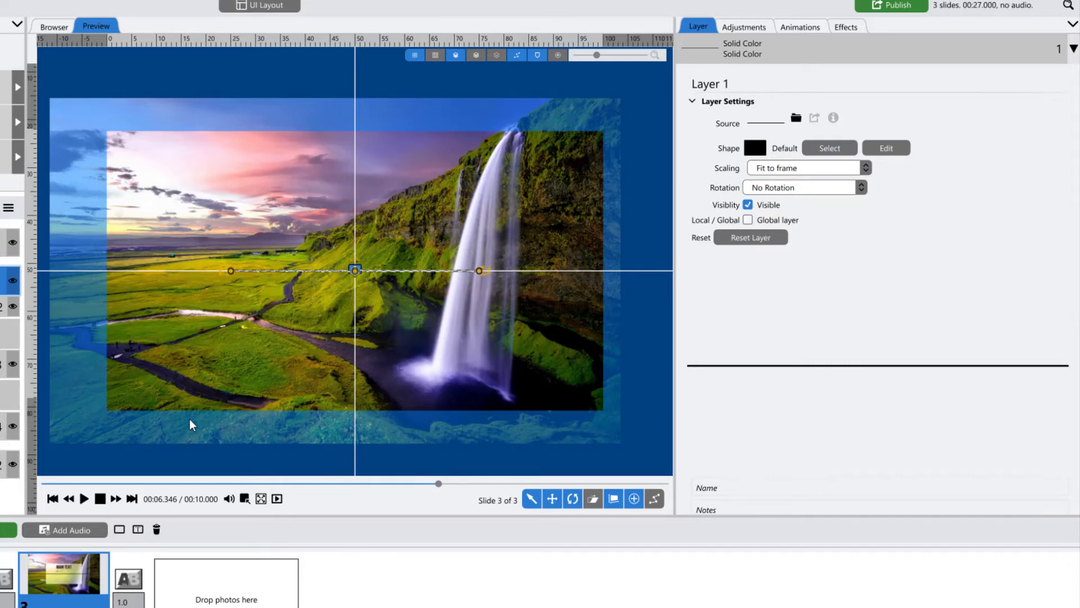
click(25, 546)
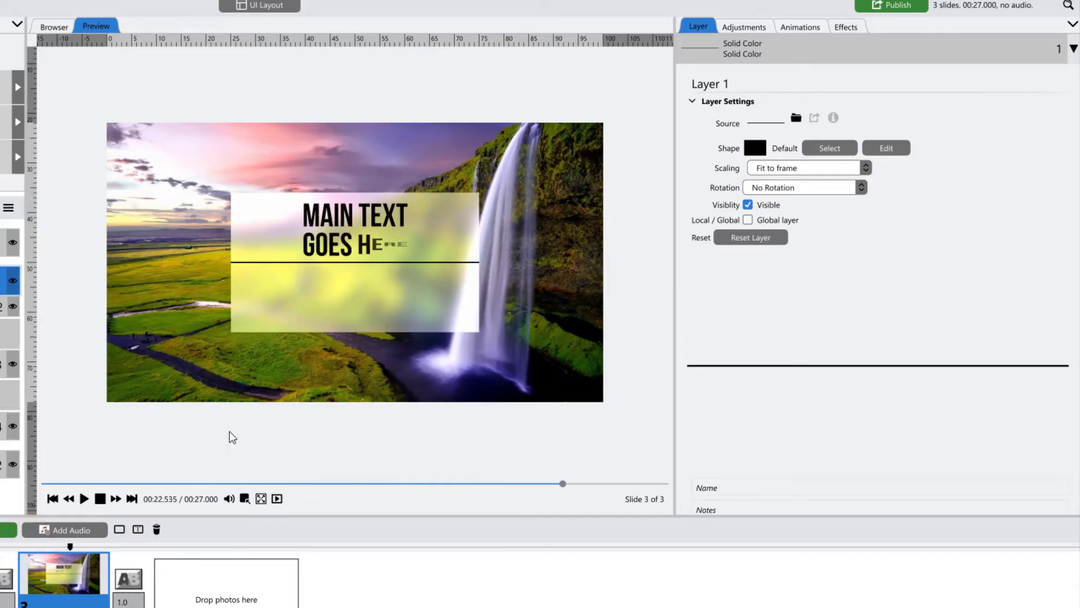
click(271, 265)
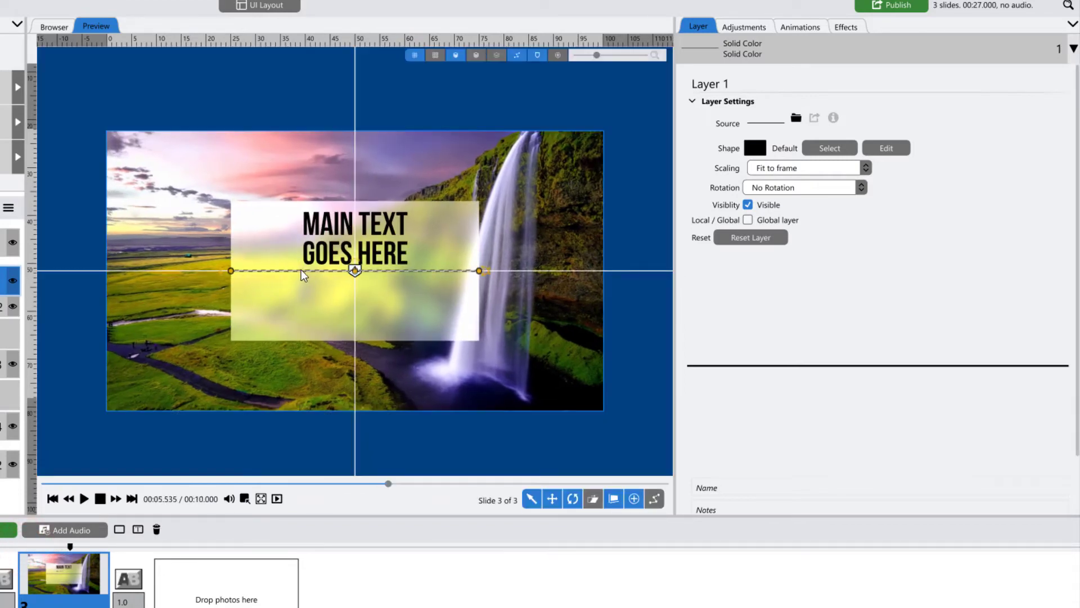
Set the line's horizontal and vertical zoom to 40 and scrub through the slide to check its width within the white box
click(746, 28)
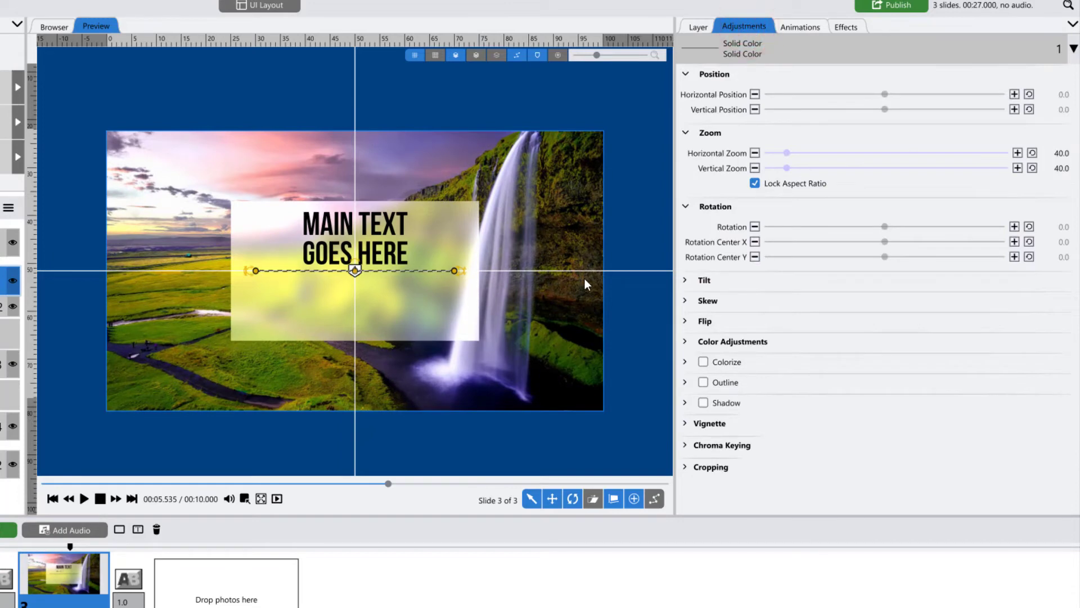
click(66, 549)
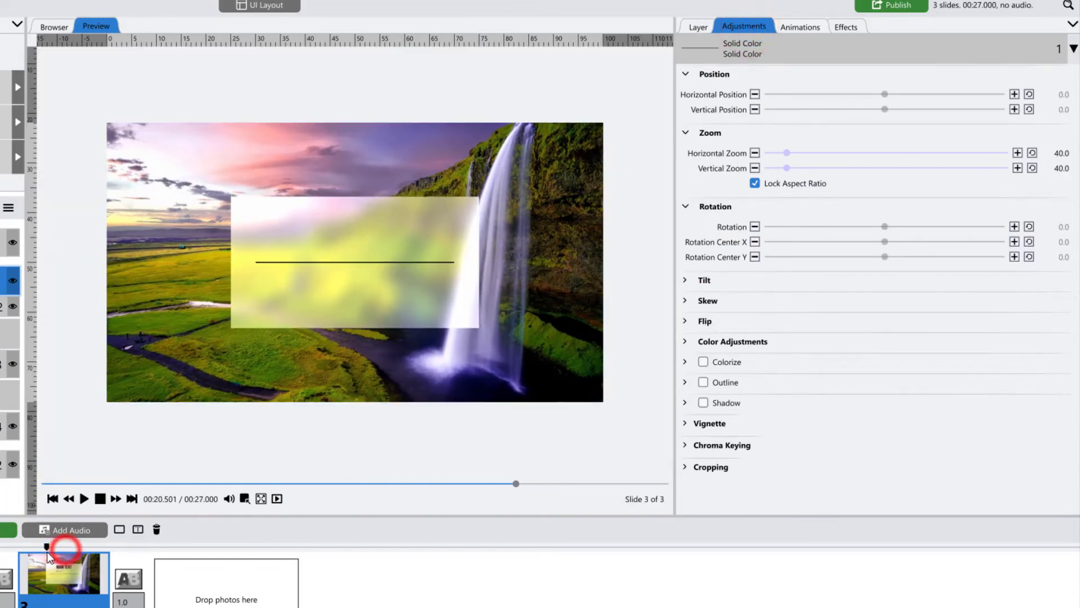
drag(79, 548, 90, 550)
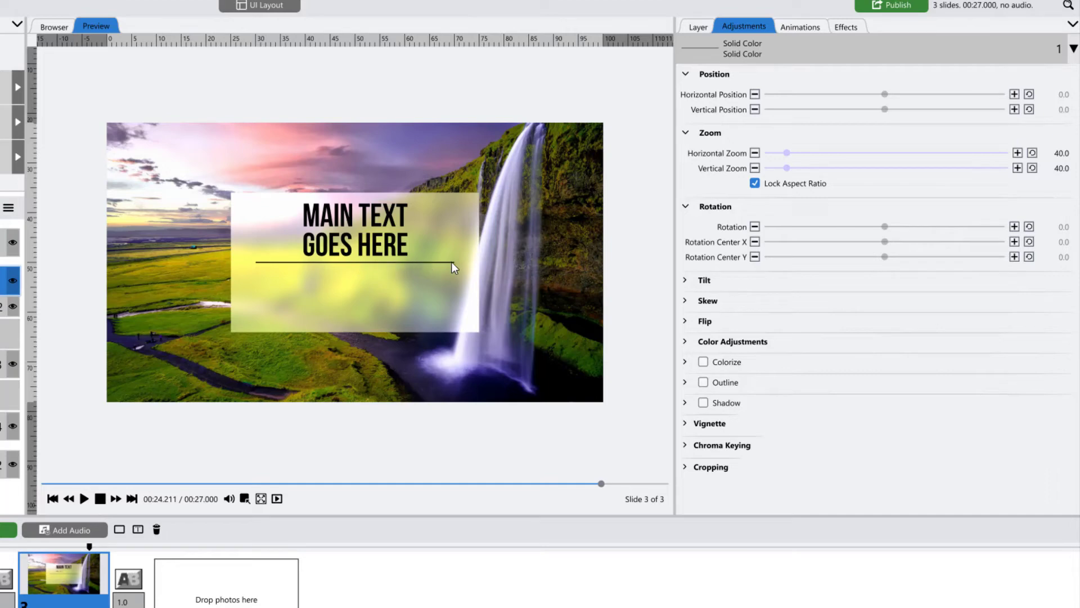
Enable horizontal and vertical zoom on the line's start and end keyframes
click(801, 27)
click(685, 99)
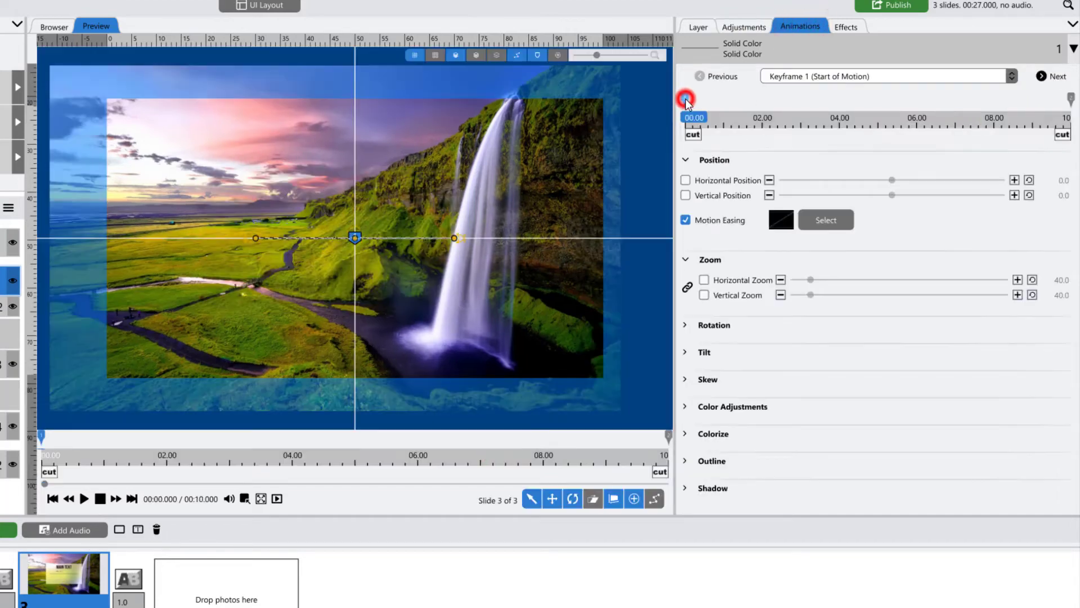
click(703, 280)
click(1071, 98)
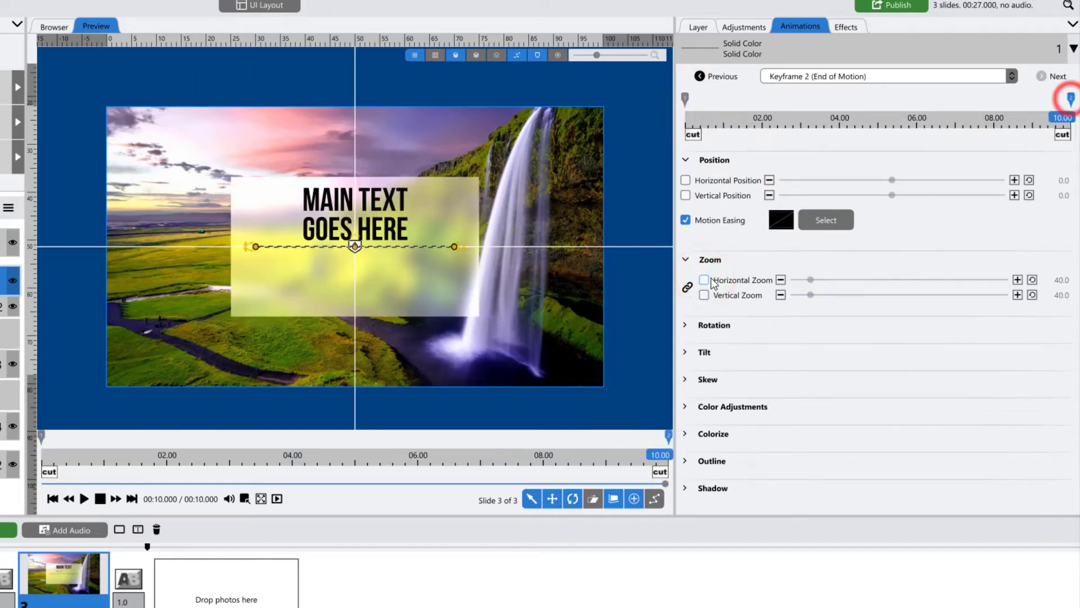
click(704, 280)
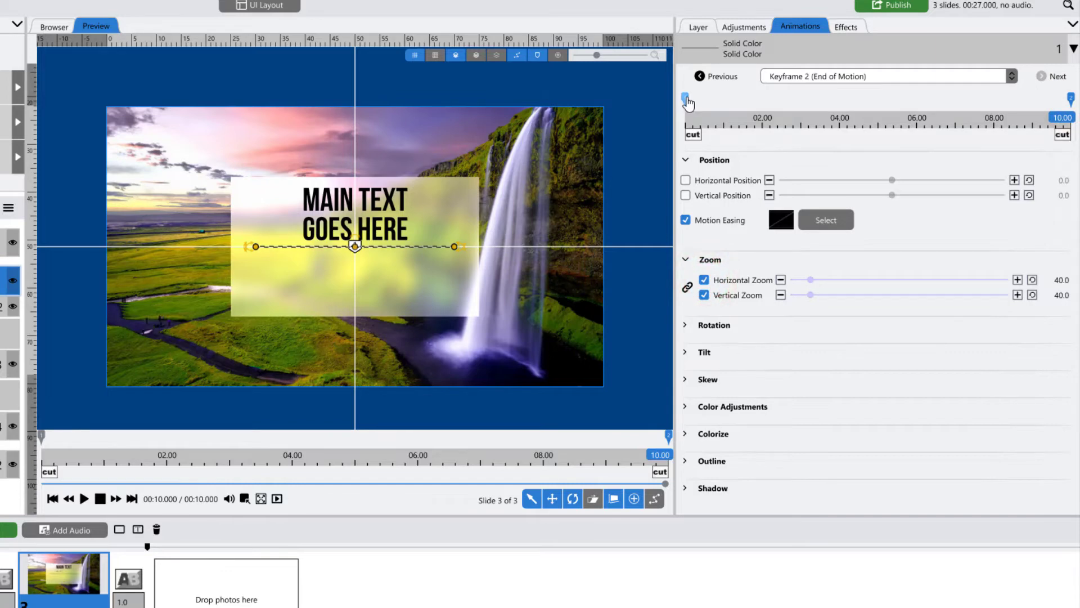
Move the line's first keyframe to 5.54 seconds, add one at 3.90 seconds, and set only its horizontal zoom to 0
drag(688, 102, 903, 121)
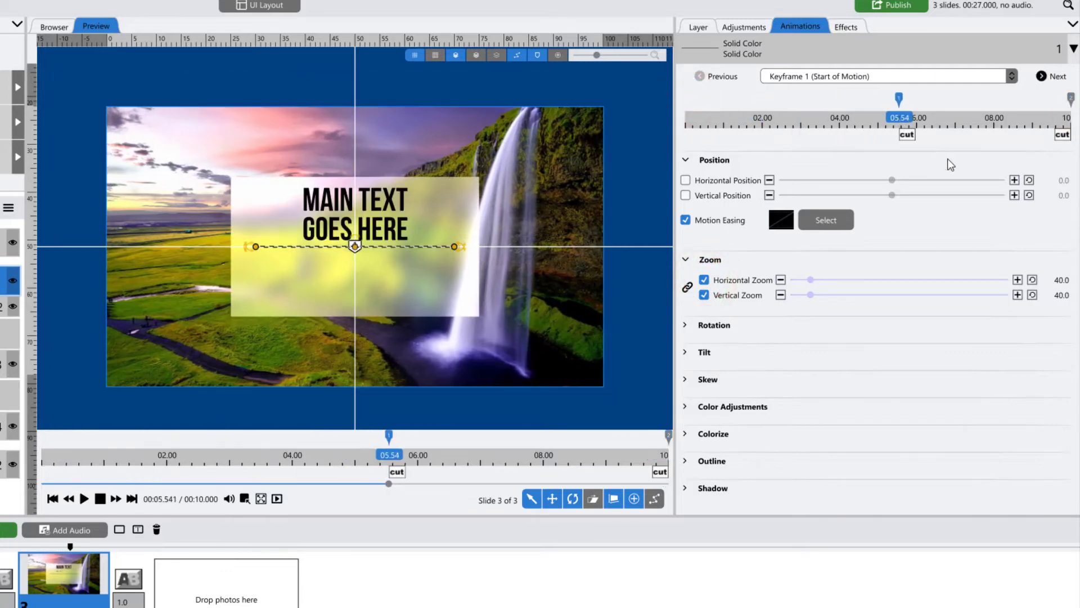
double_click(836, 100)
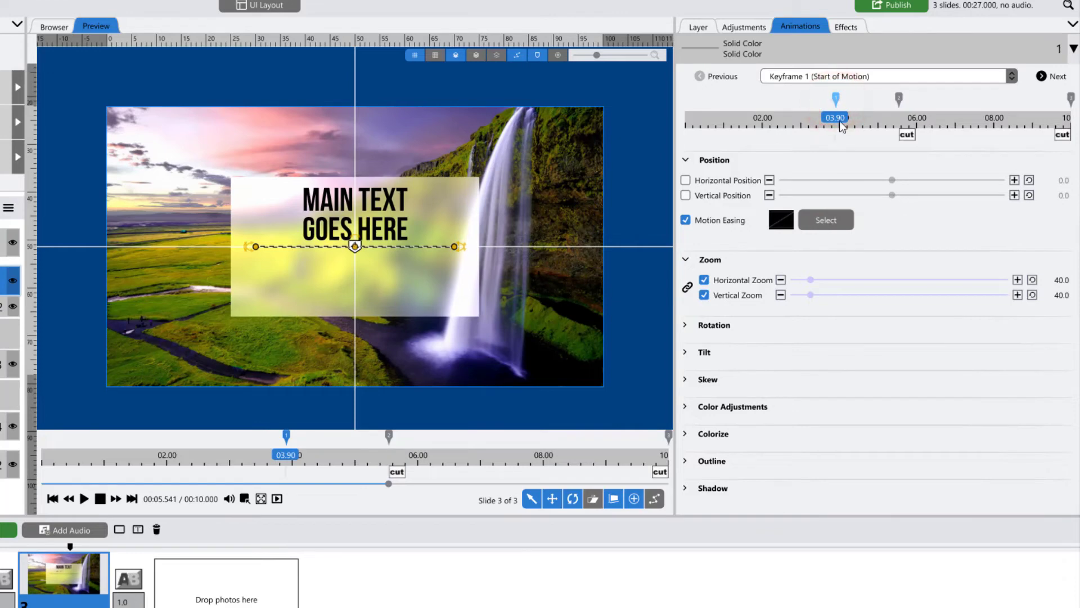
click(811, 280)
click(690, 289)
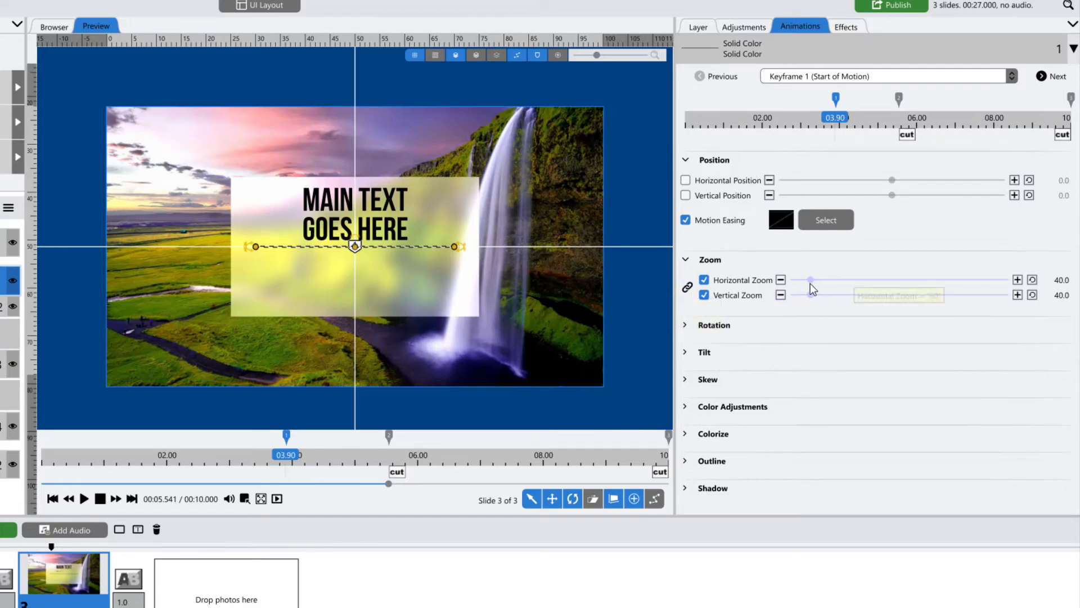
drag(811, 280, 791, 284)
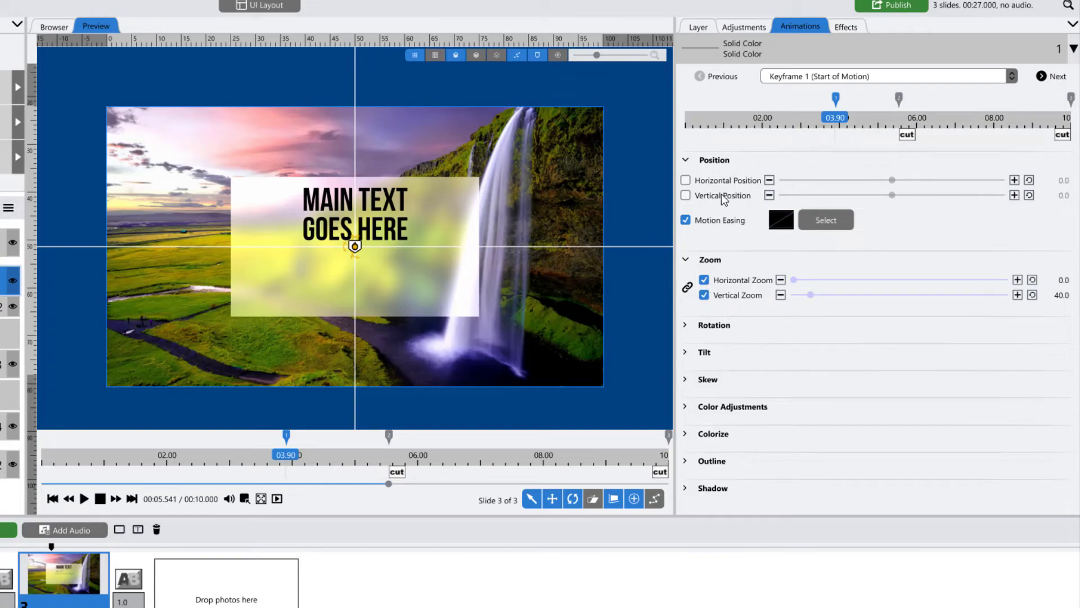
Preview the line's growth, then retime its first two keyframes to about 5.0 and 6.62 seconds and scrub through the result
click(276, 499)
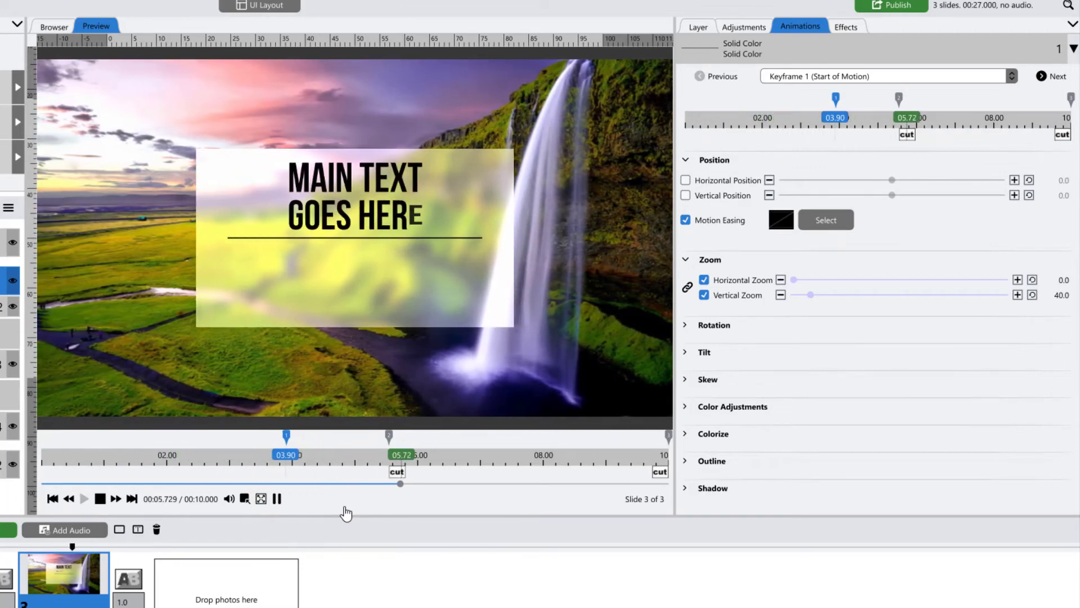
click(277, 500)
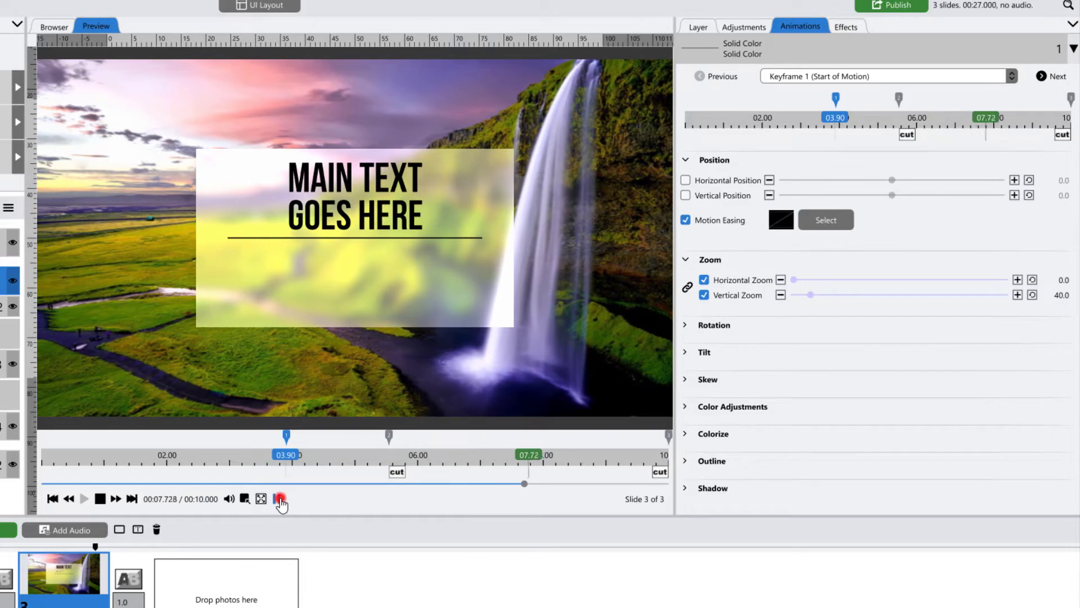
drag(272, 462, 456, 436)
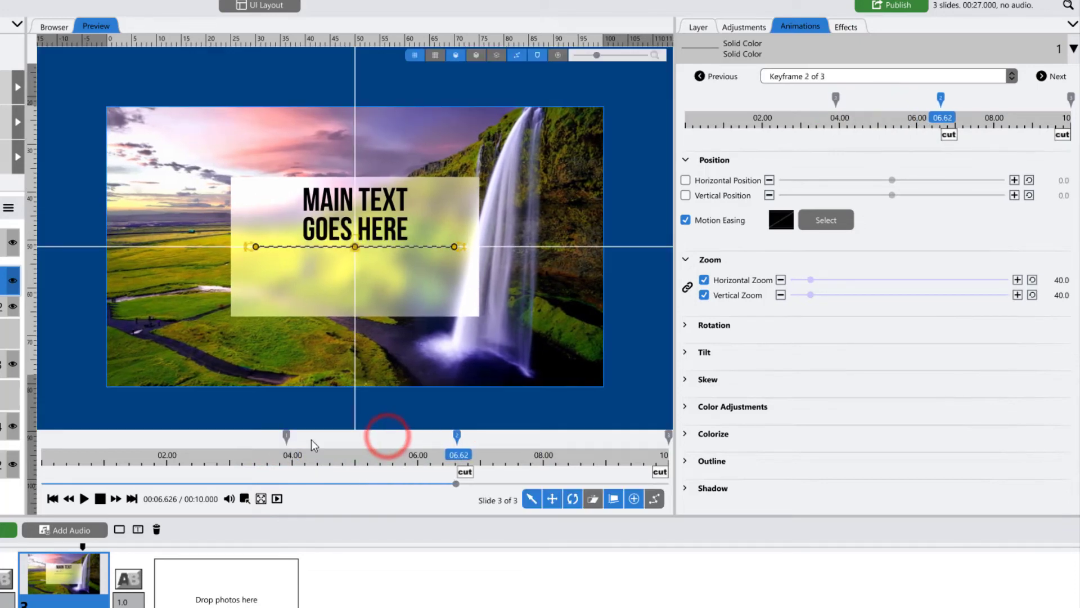
drag(287, 436, 353, 437)
drag(260, 461, 423, 483)
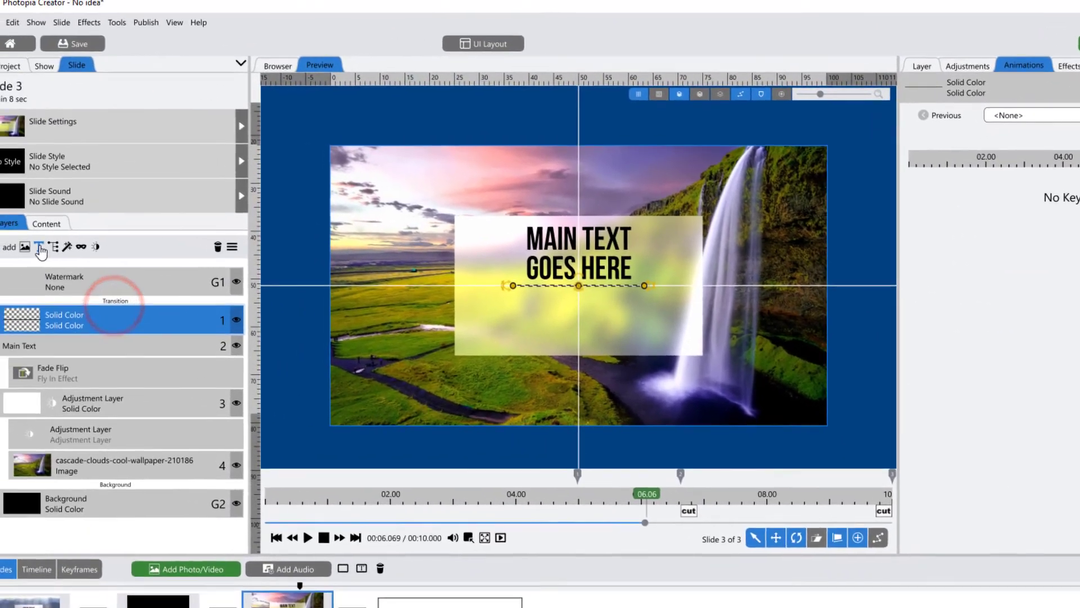
Add a caption reading "subtitle goes here" in the Bell MT font
click(54, 249)
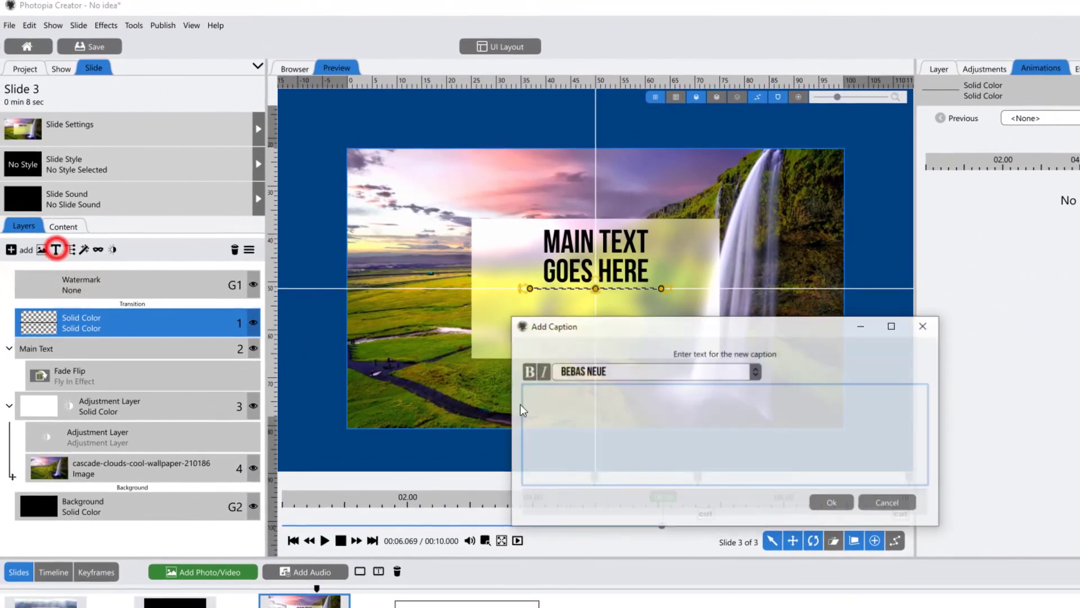
text(S)
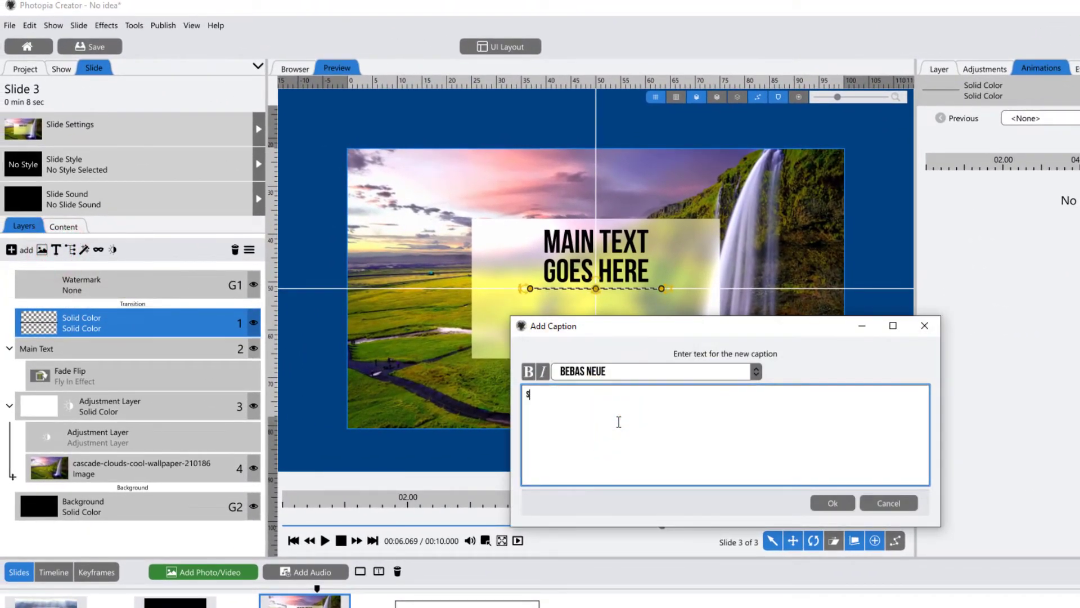
text(UBTITLE GOES HERE)
click(629, 371)
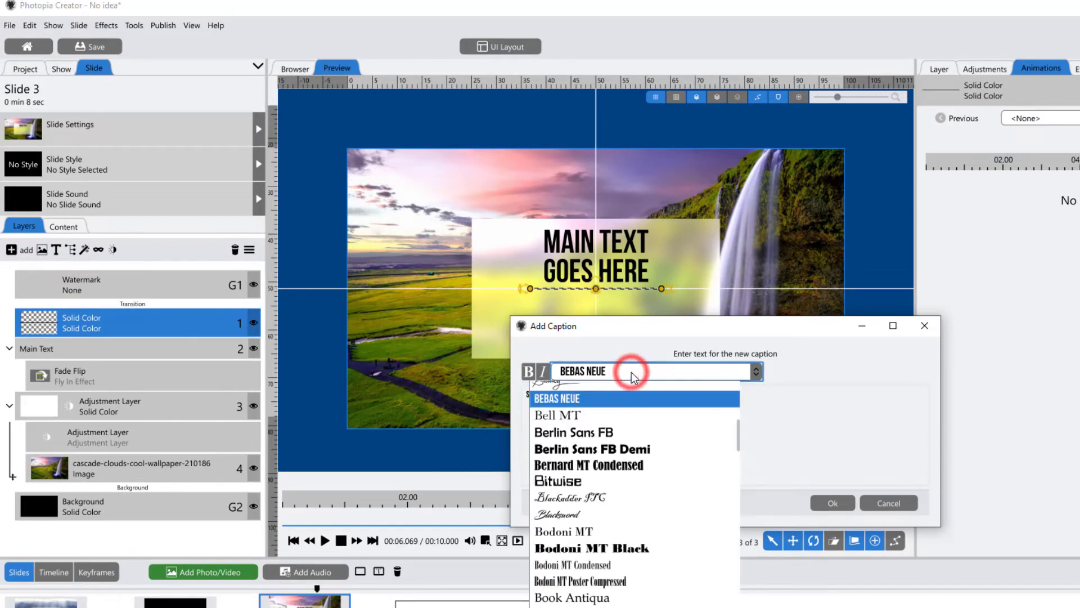
click(615, 416)
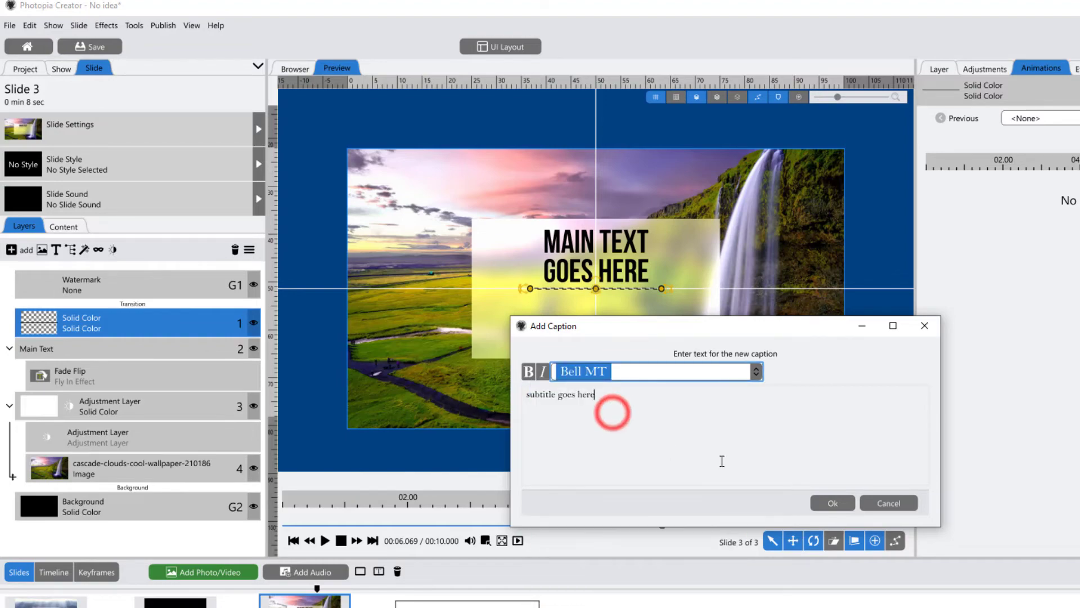
click(846, 503)
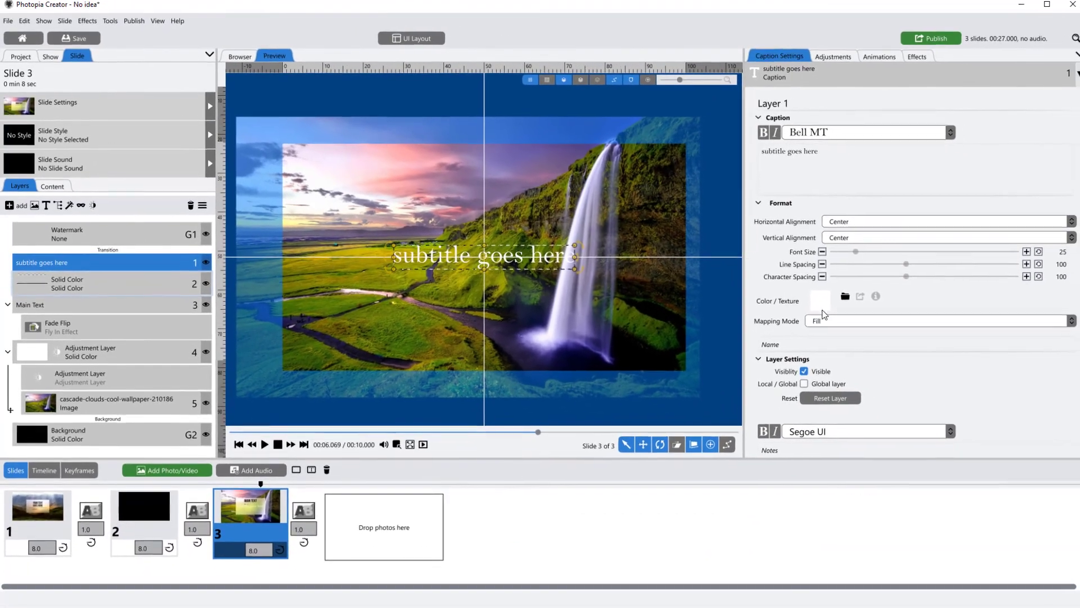
Change the subtitle's color to black and reduce its font size to 16
click(822, 304)
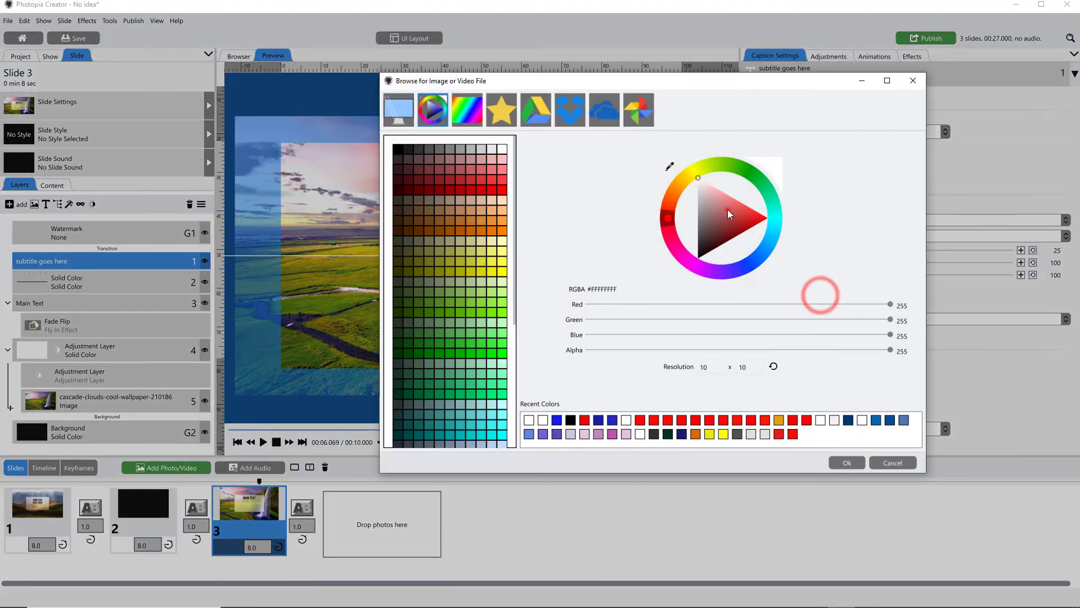
click(848, 464)
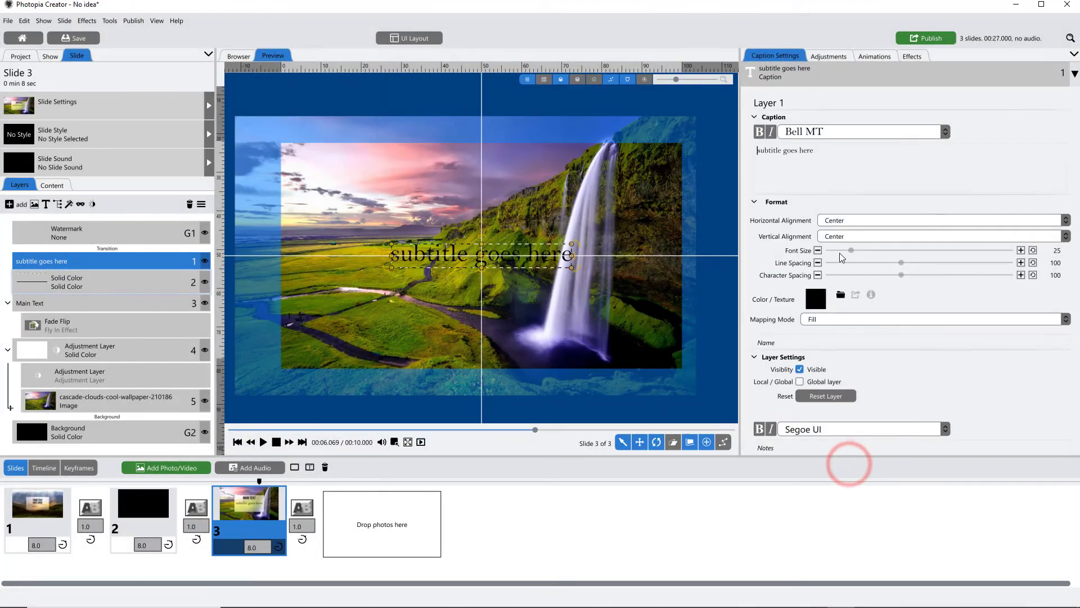
drag(852, 253, 843, 260)
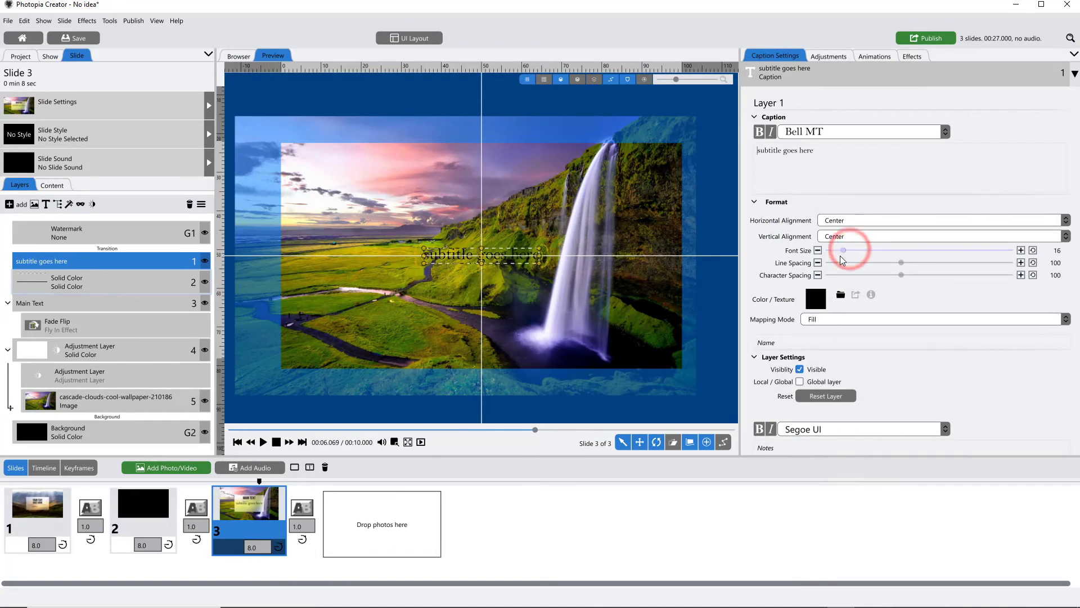
Move the subtitle caption straight down below the divider line to vertical pan 8 and set its font size to 12
click(261, 479)
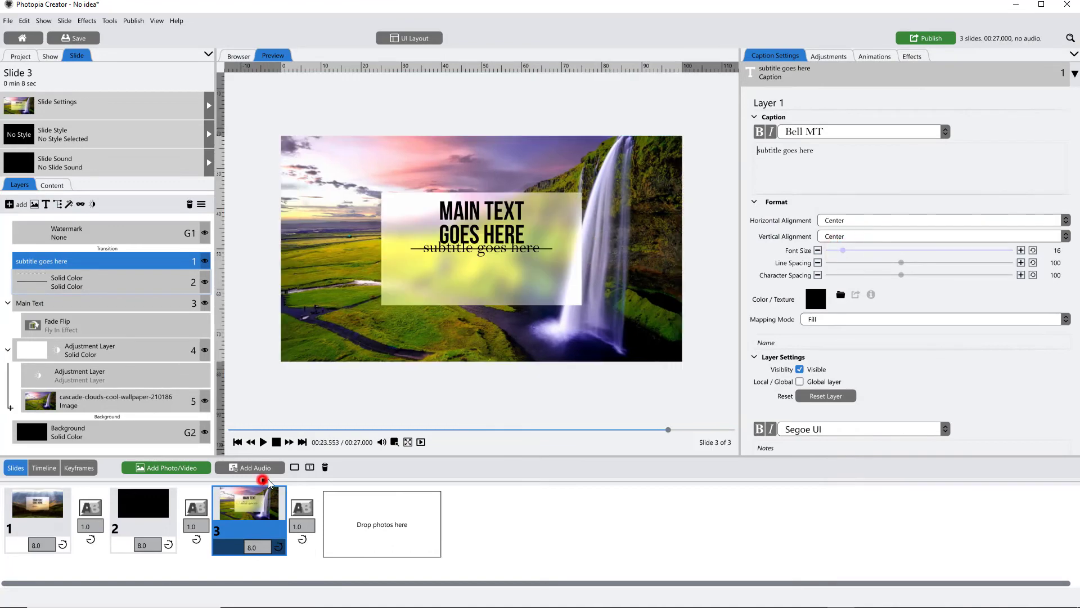
click(144, 274)
click(146, 260)
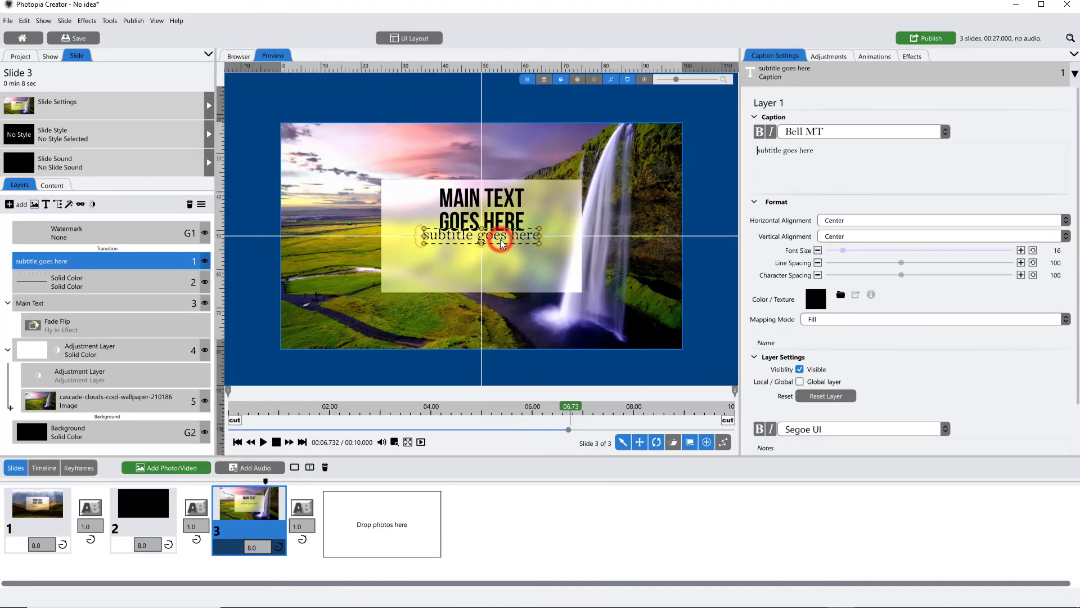
drag(501, 243, 504, 262)
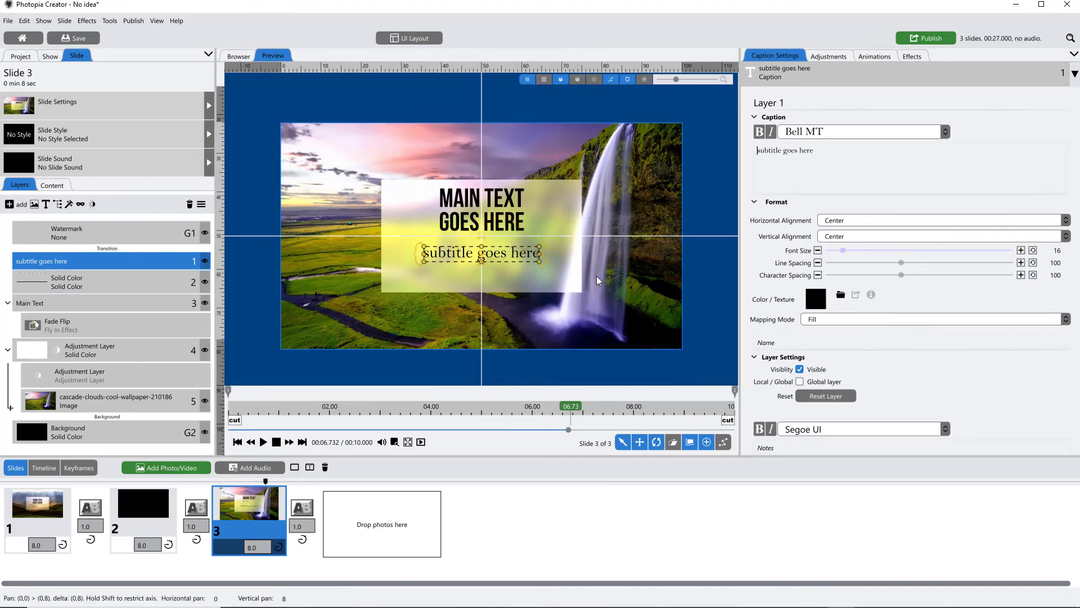
drag(843, 254, 842, 258)
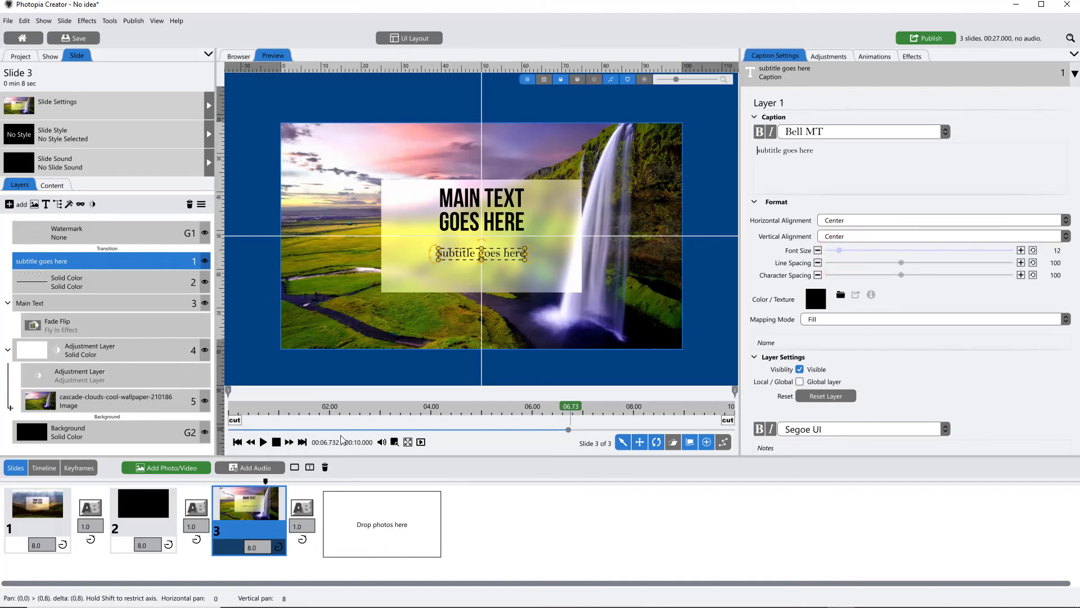
Compare the subtitle with the divider line, then nudge it up to vertical pan 6
click(256, 488)
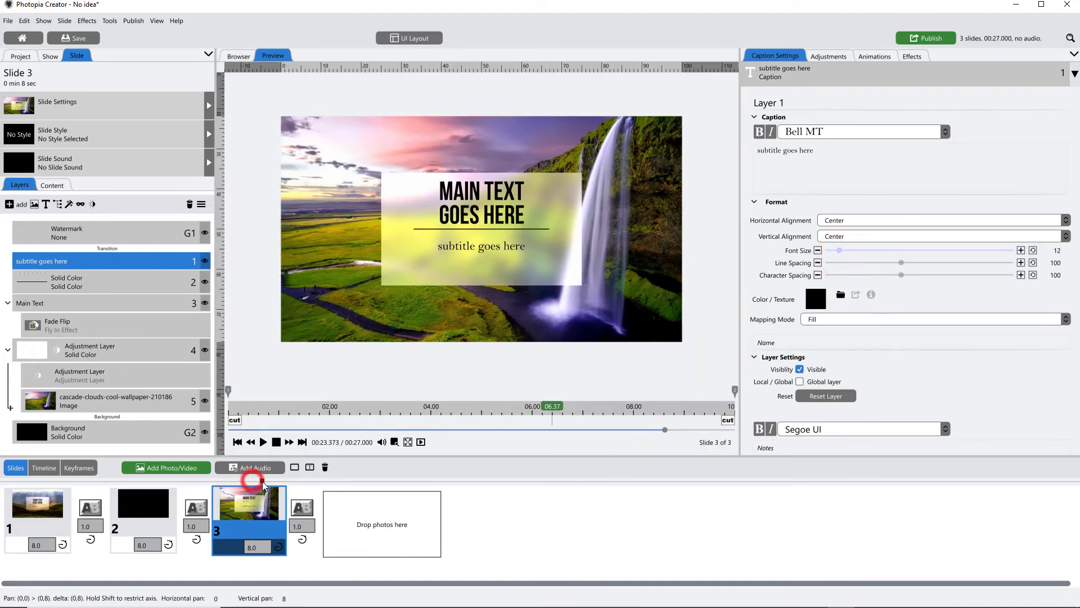
click(499, 250)
click(115, 259)
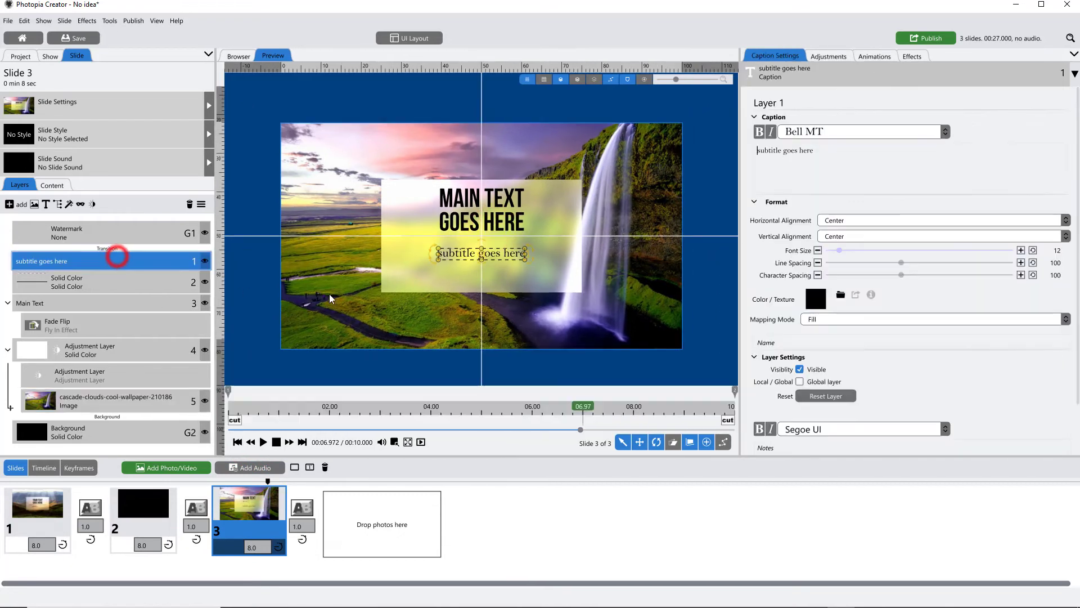
click(472, 254)
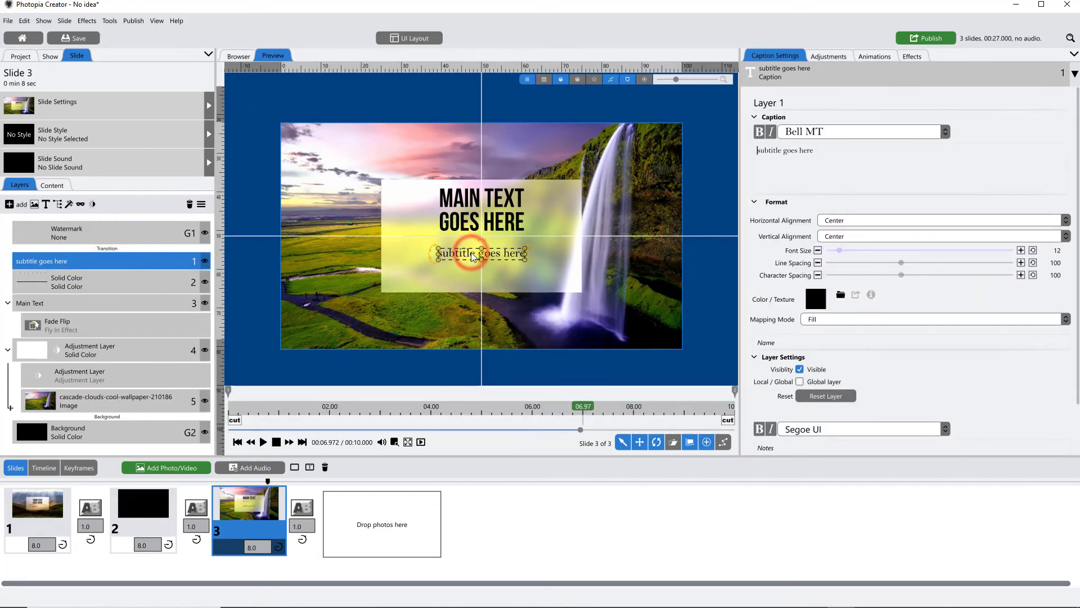
drag(473, 256, 474, 254)
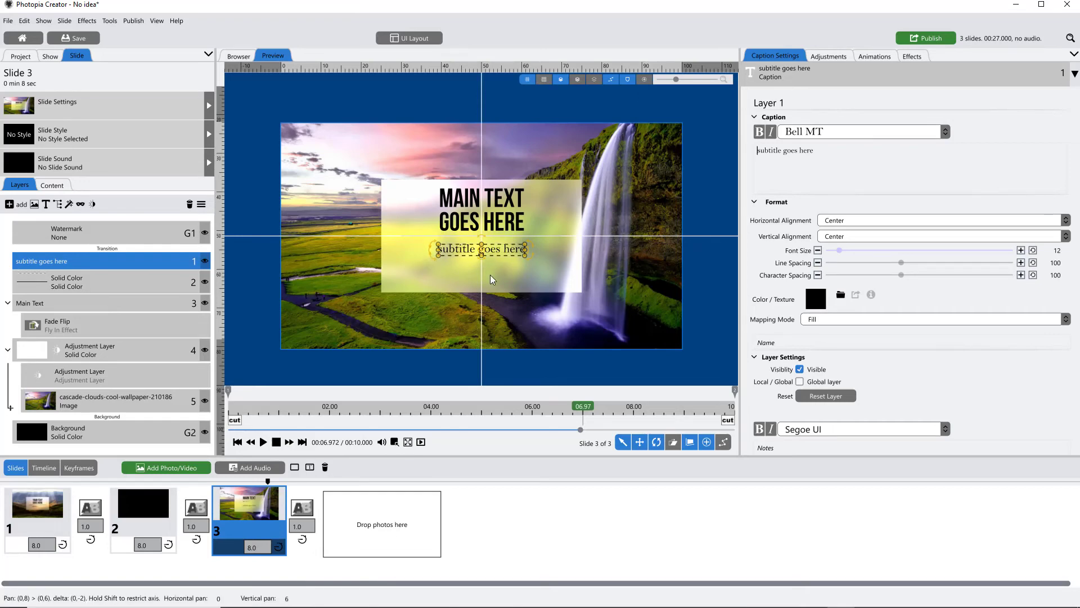
Apply the Fade Right fly-in effect to the subtitle caption
click(912, 56)
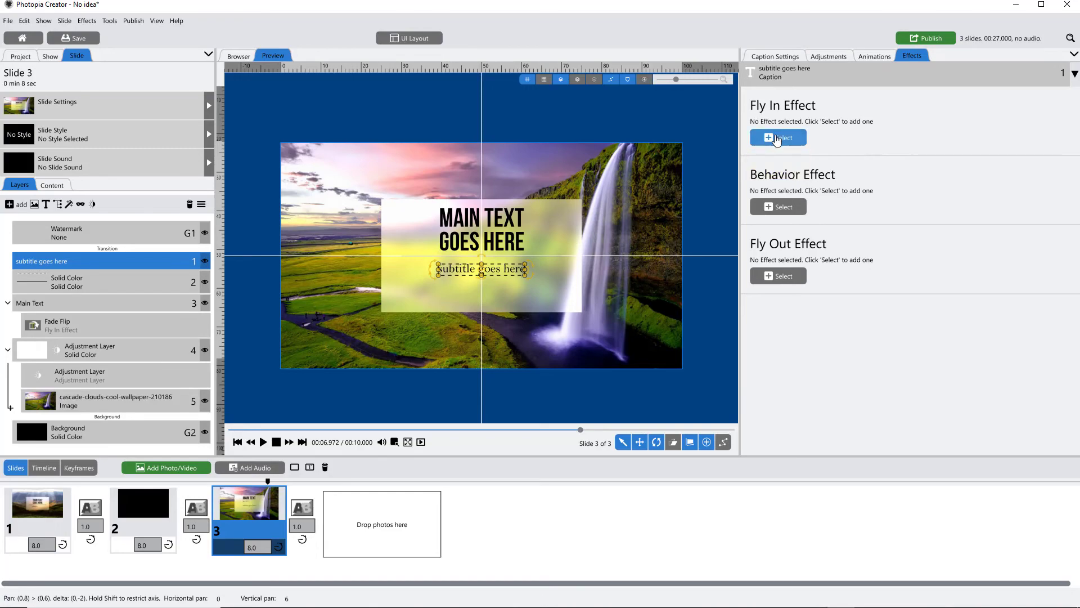
click(777, 138)
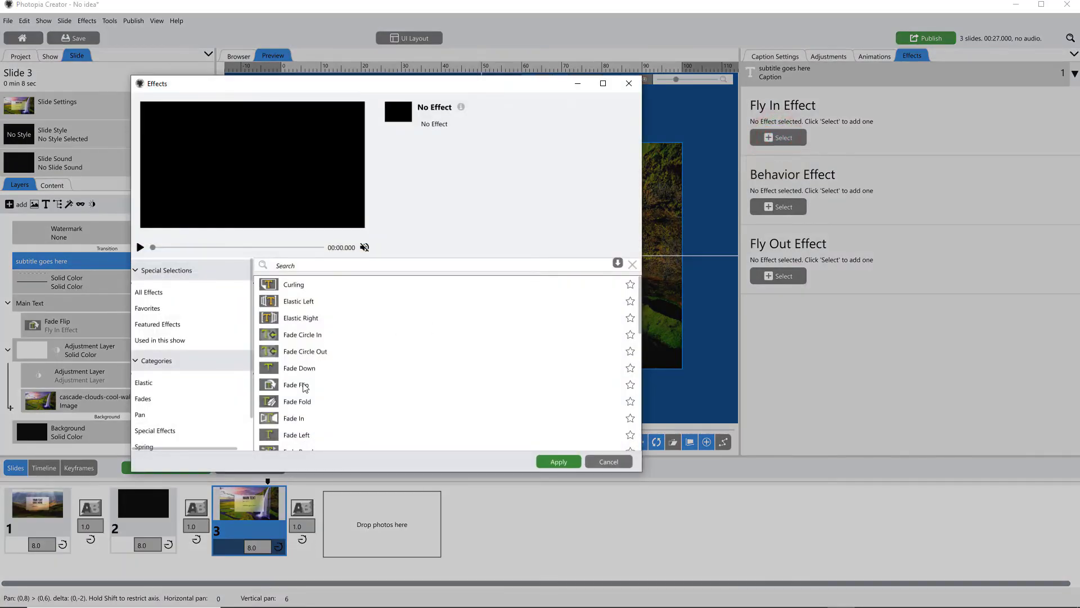
scroll(305, 387, down, 1)
click(305, 430)
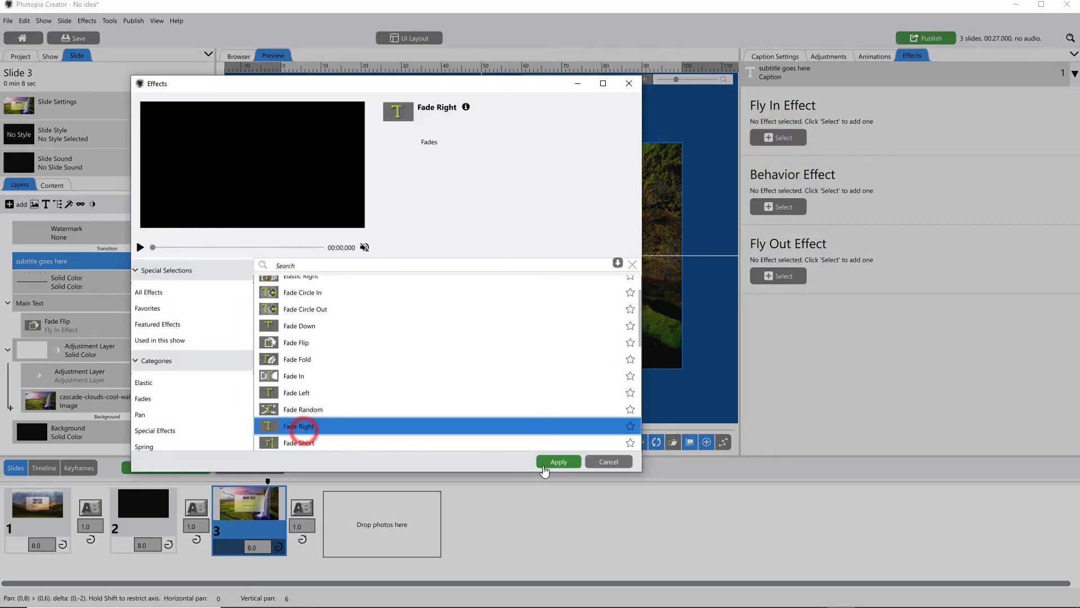
click(545, 465)
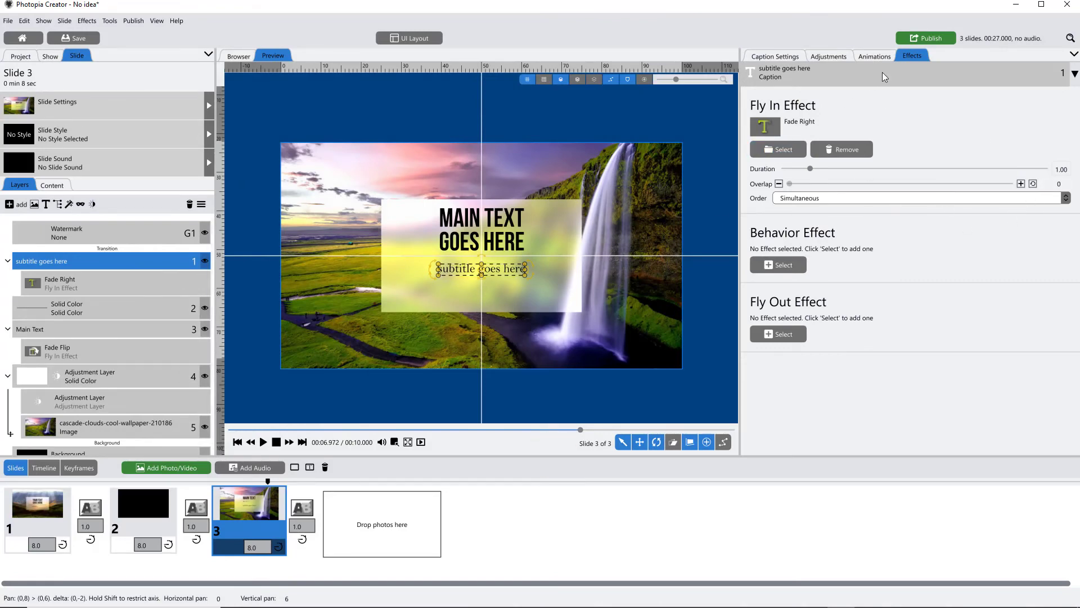
Move the subtitle's first keyframe to about 6.32 seconds and scrub through its fade-in
click(876, 57)
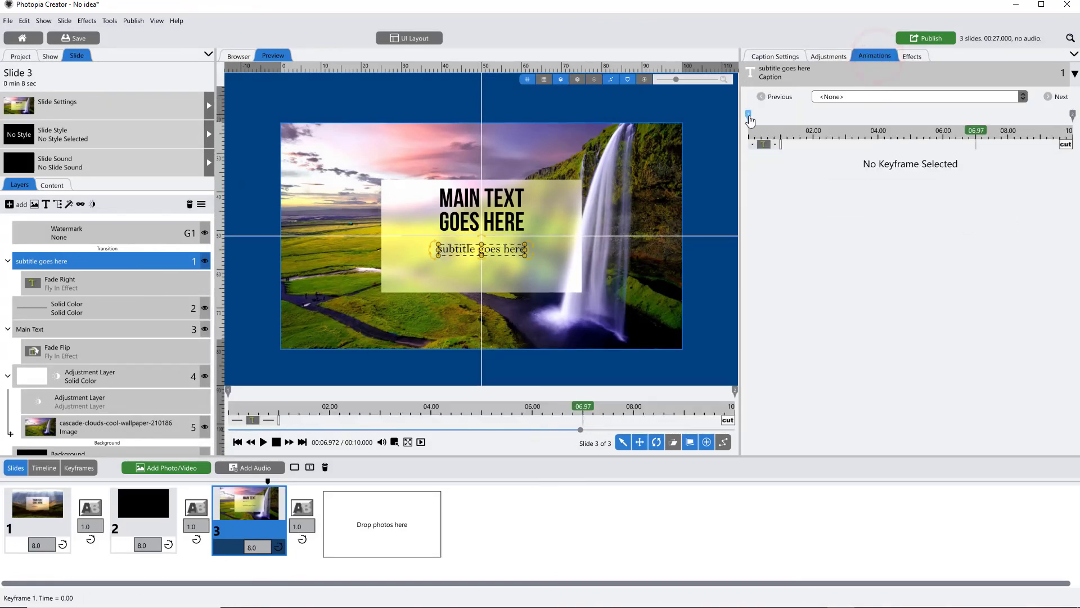
mouse_move(748, 115)
mouse_down()
mouse_move(851, 116)
mouse_move(866, 139)
mouse_move(958, 158)
mouse_up()
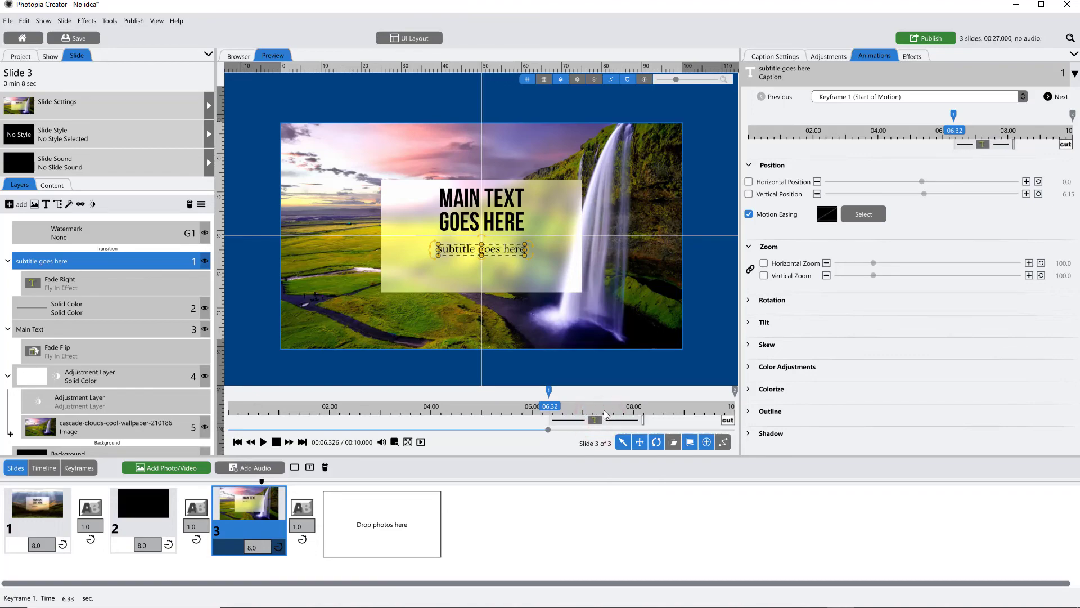
drag(508, 406, 655, 410)
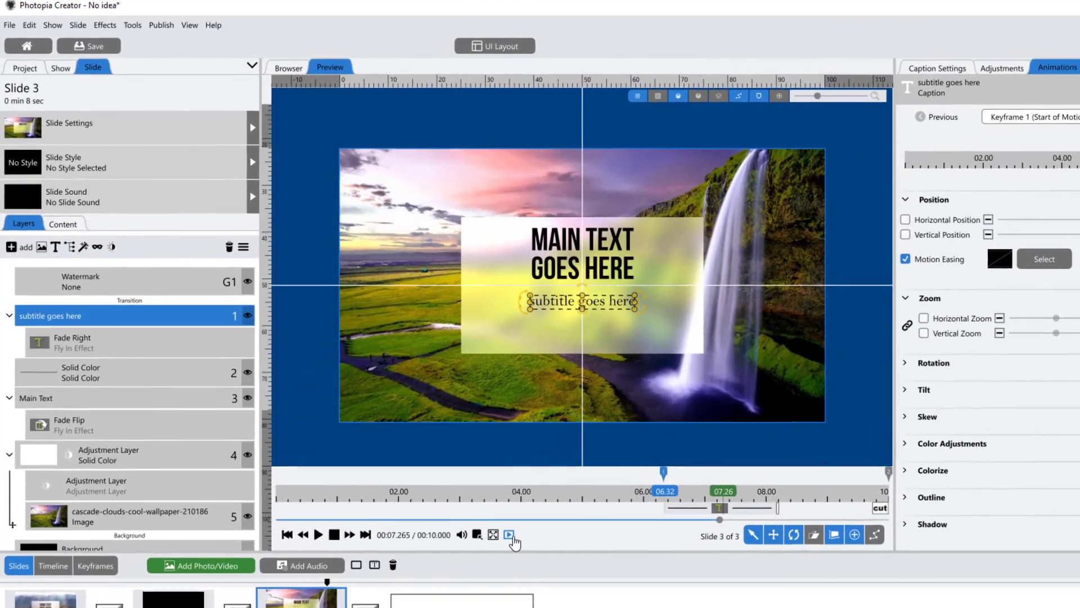
Play the slide and scrub back through the subtitle's fade-in to check the text layout in the box
click(429, 451)
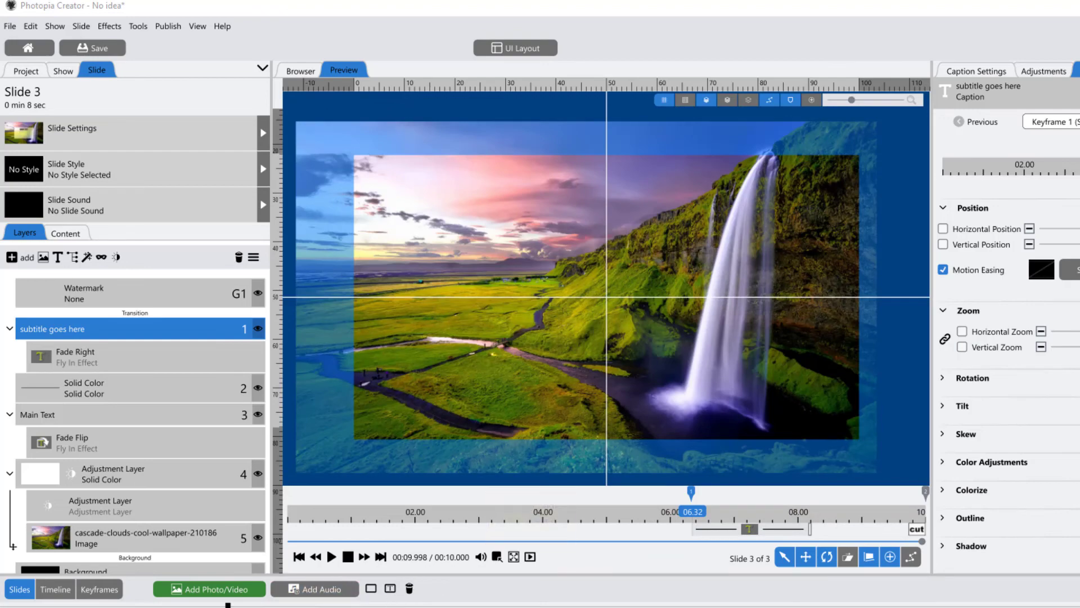
click(310, 601)
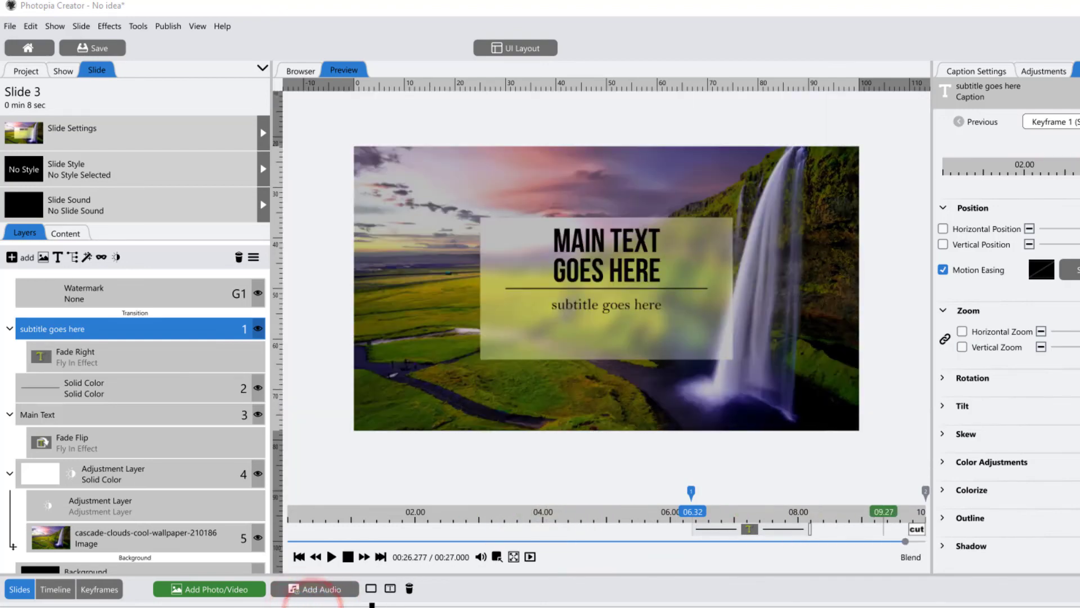
click(336, 604)
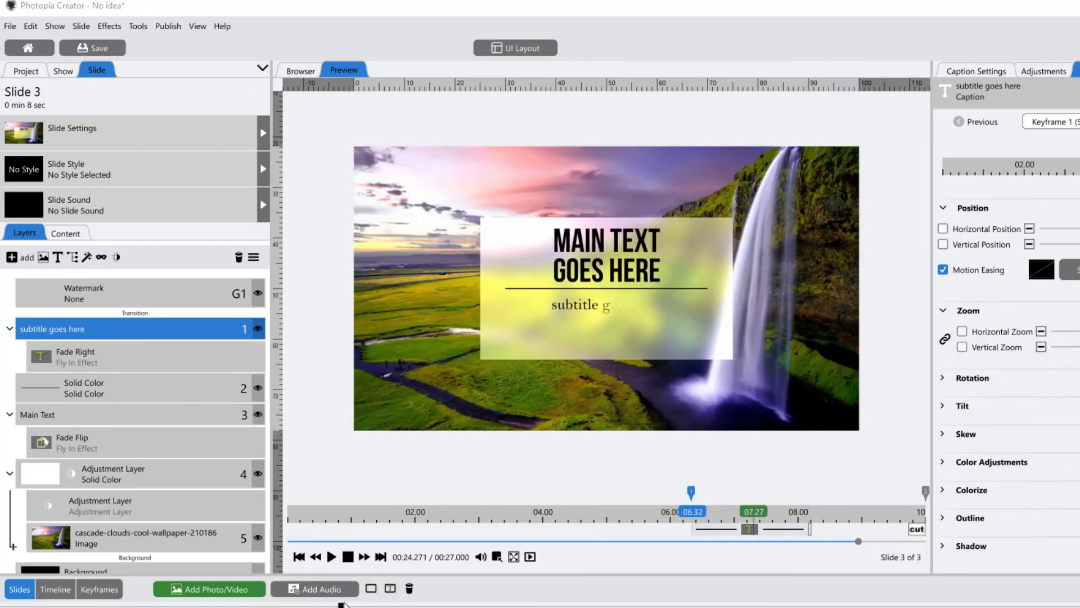
click(344, 604)
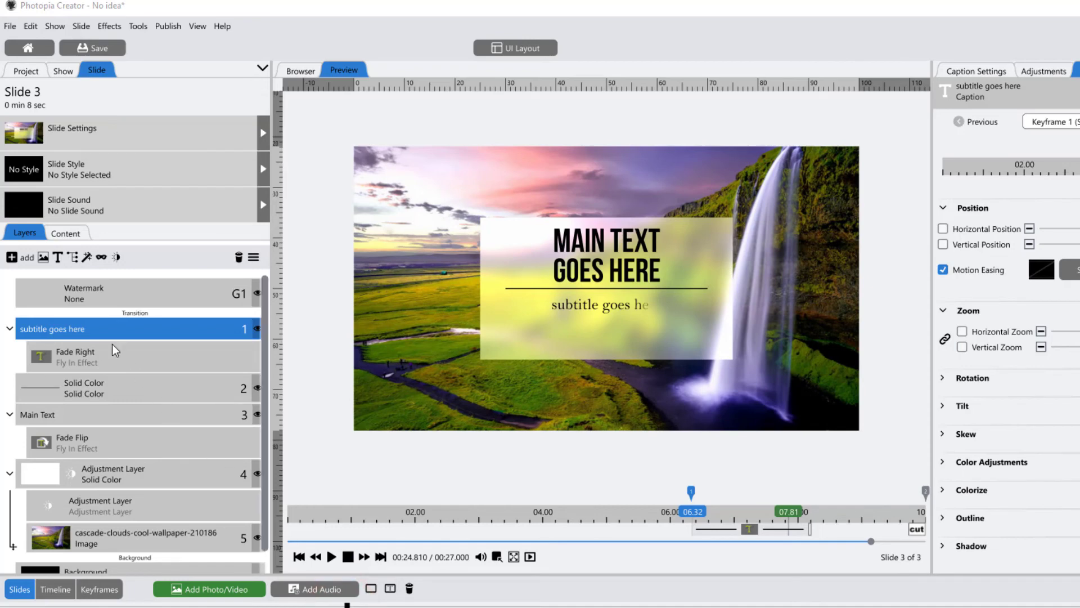
Move the subtitle, divider line and main text layers down together slightly within the white box, then scrub to check the placement
click(85, 332)
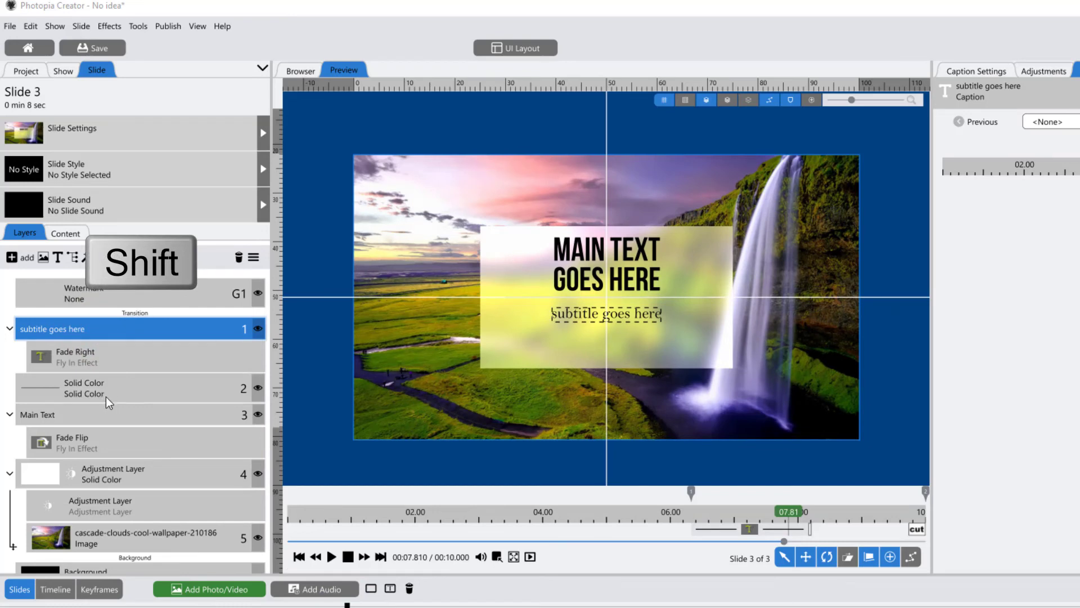
shift+click(90, 421)
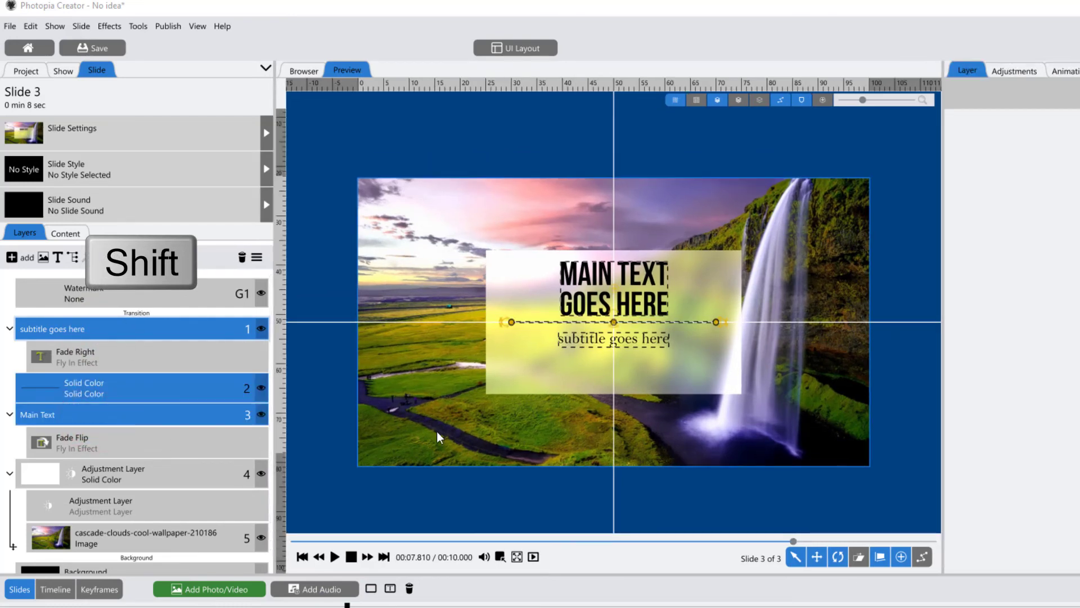
drag(640, 283, 639, 299)
click(330, 602)
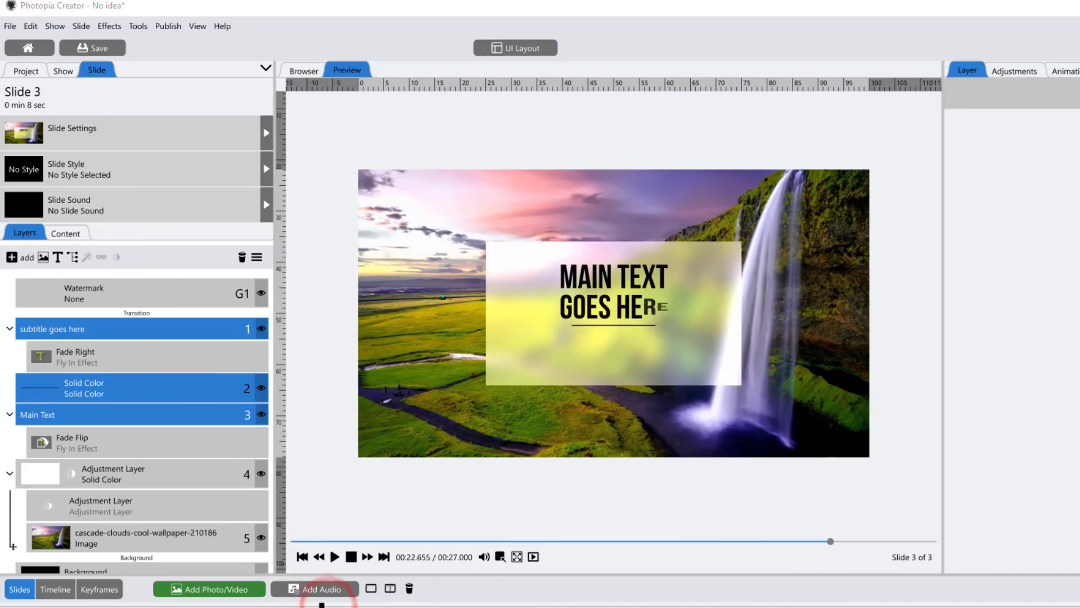
Shorten the divider line by setting its horizontal zoom to 30 at the 6.62-second keyframe
click(179, 329)
click(178, 388)
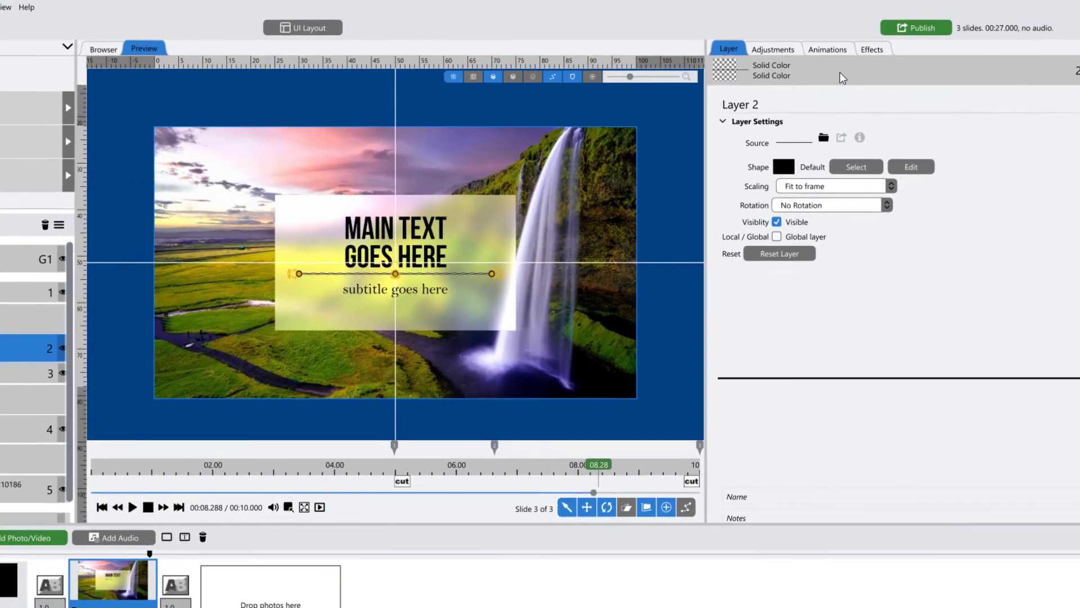
click(891, 55)
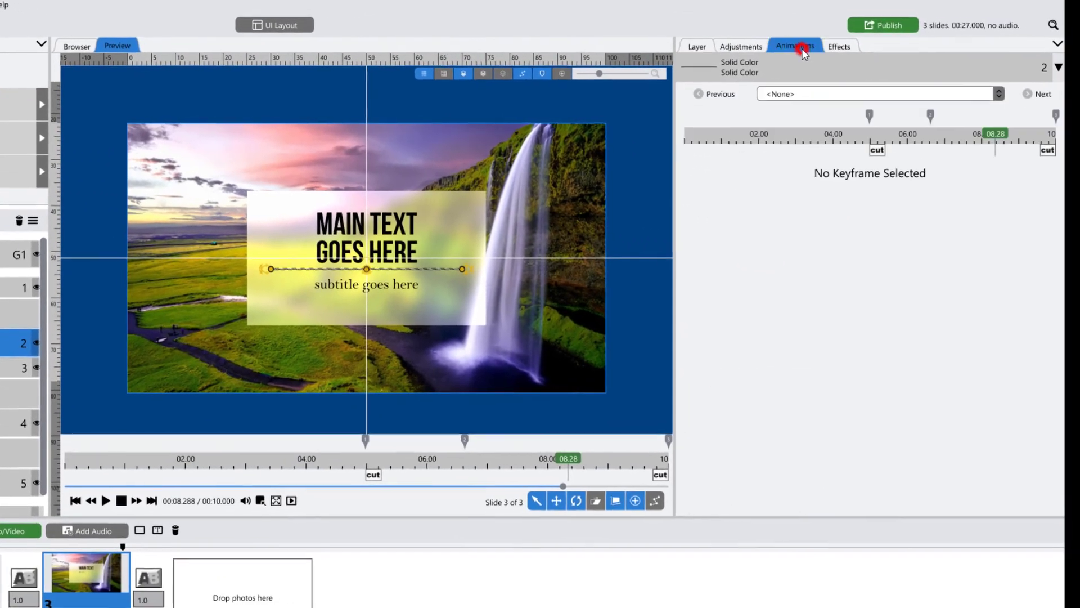
click(927, 115)
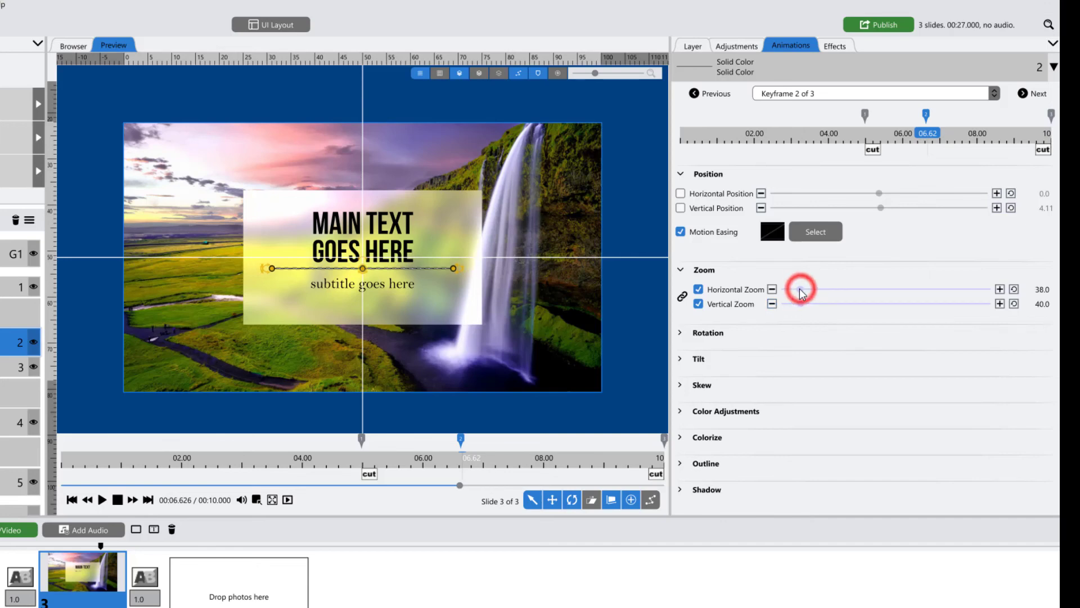
drag(800, 289, 798, 290)
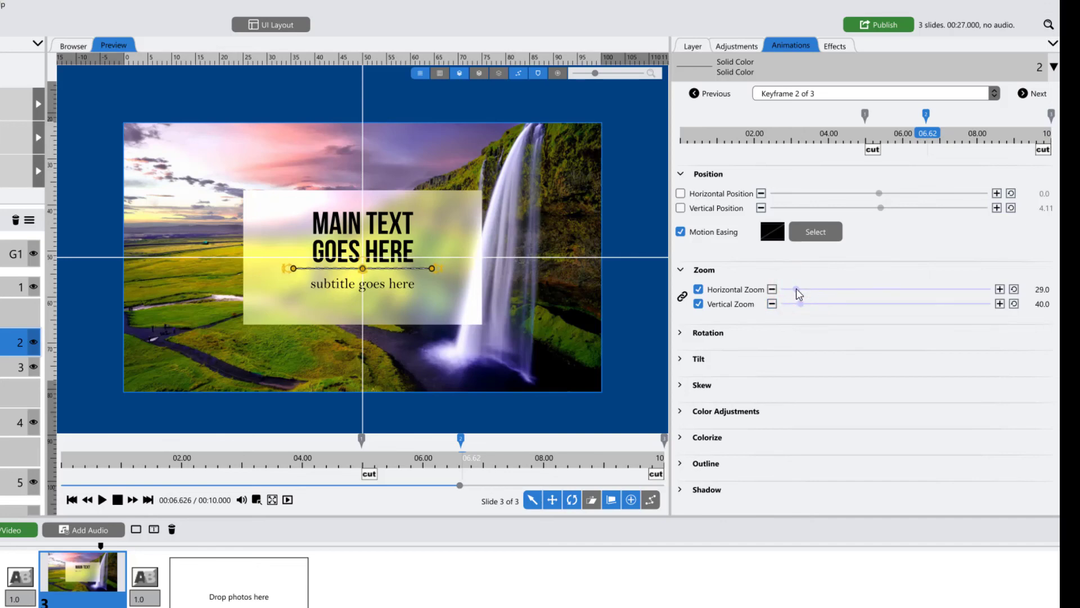
Copy the divider line's second keyframe settings to the next keyframe and play slide 3 from near its start
right_click(928, 124)
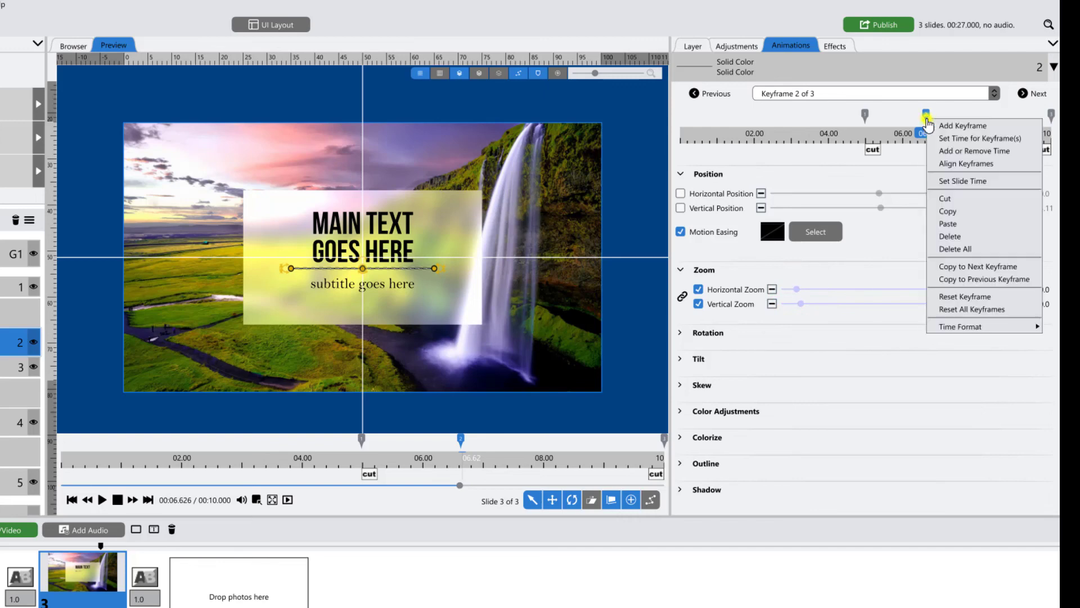
click(963, 265)
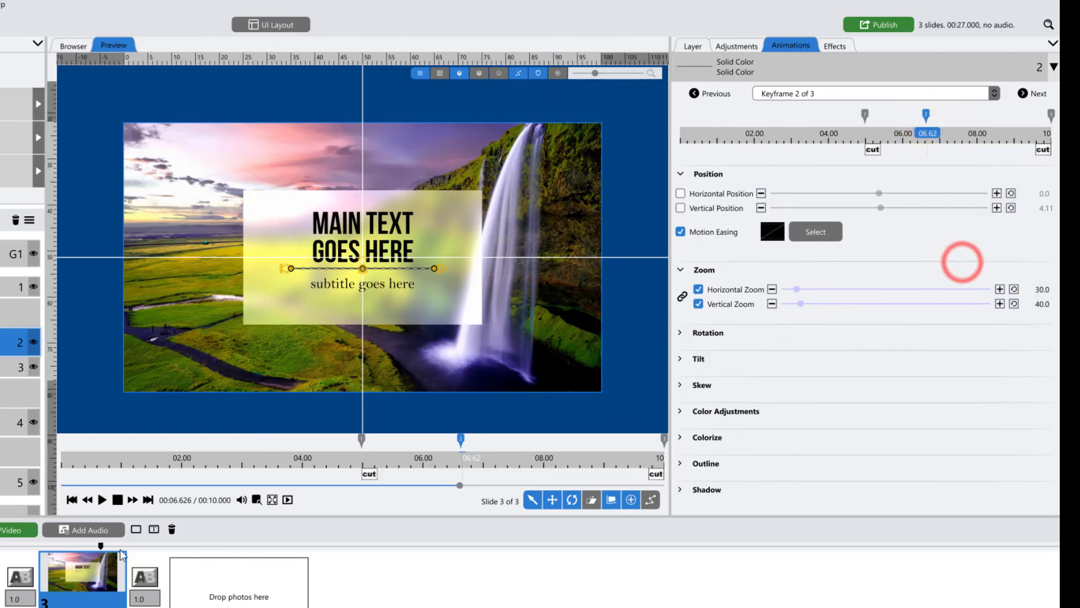
click(66, 545)
click(102, 499)
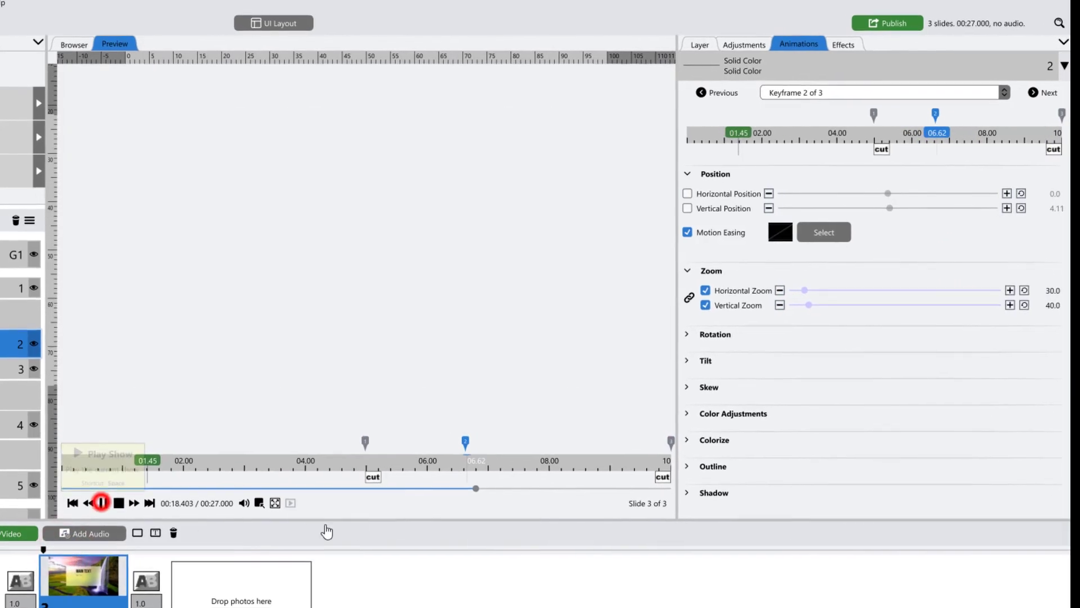